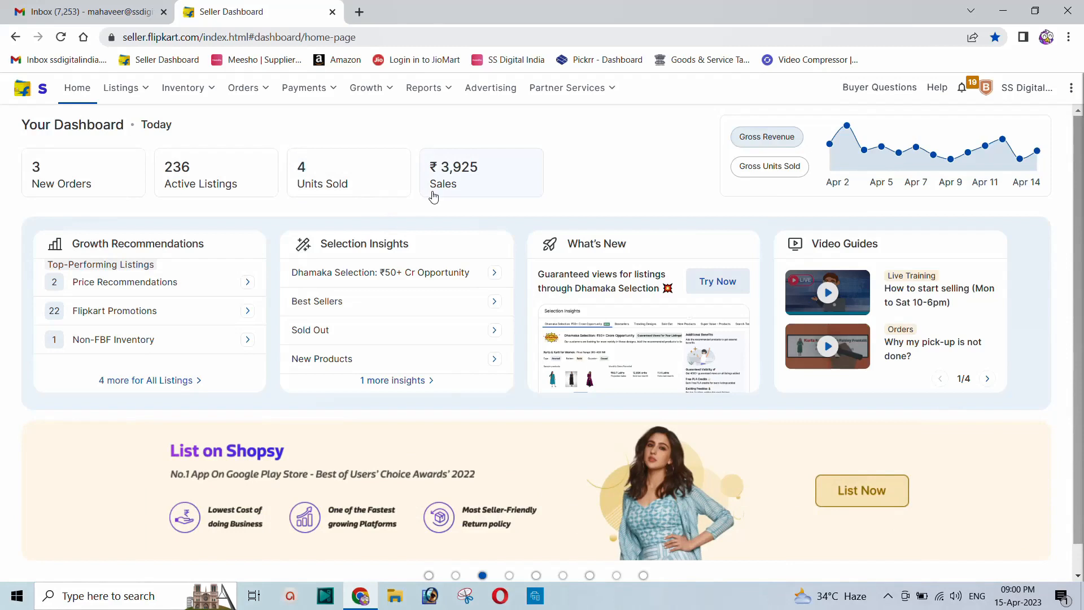
- Download the GSTR return report for Mar 1 2023 to Mar 31 2023 from the Reports Centre
{"action": "mouse_move", "coordinate": [443, 90]}
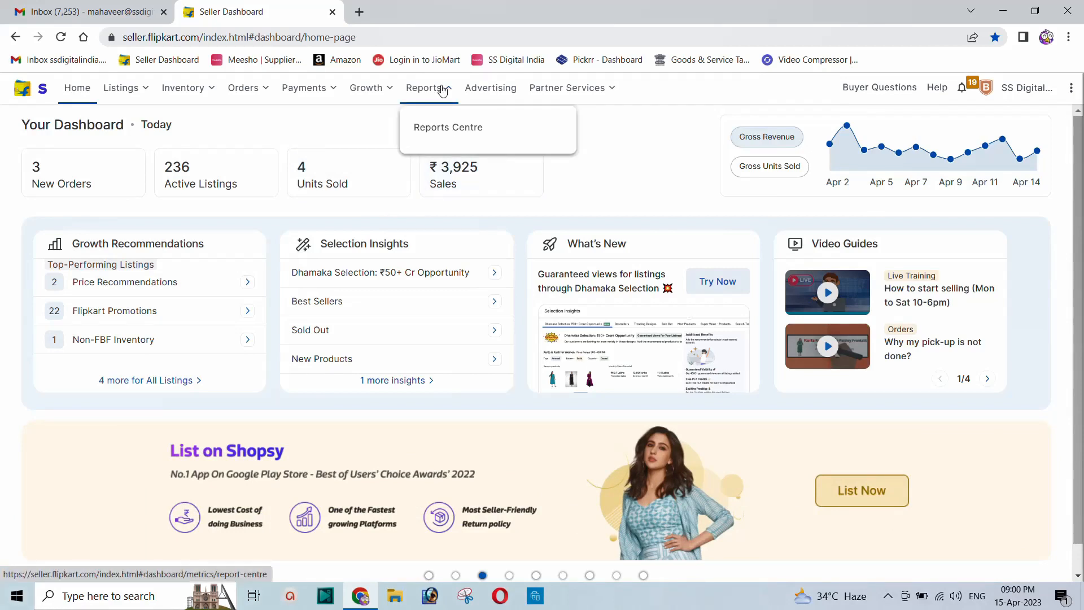
{"action": "left_click", "coordinate": [455, 130]}
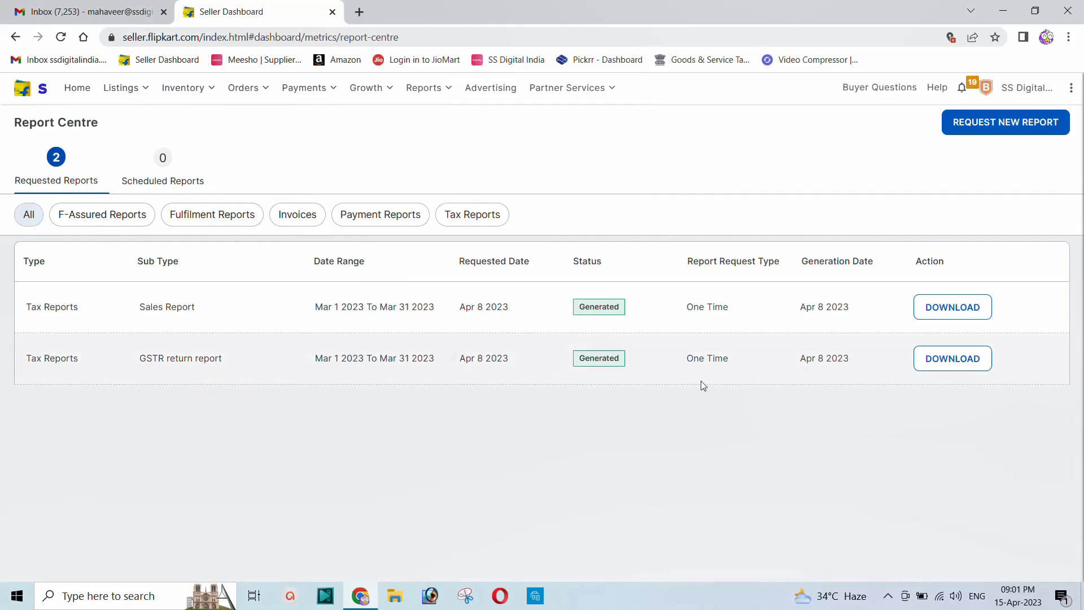
{"action": "left_click", "coordinate": [941, 365]}
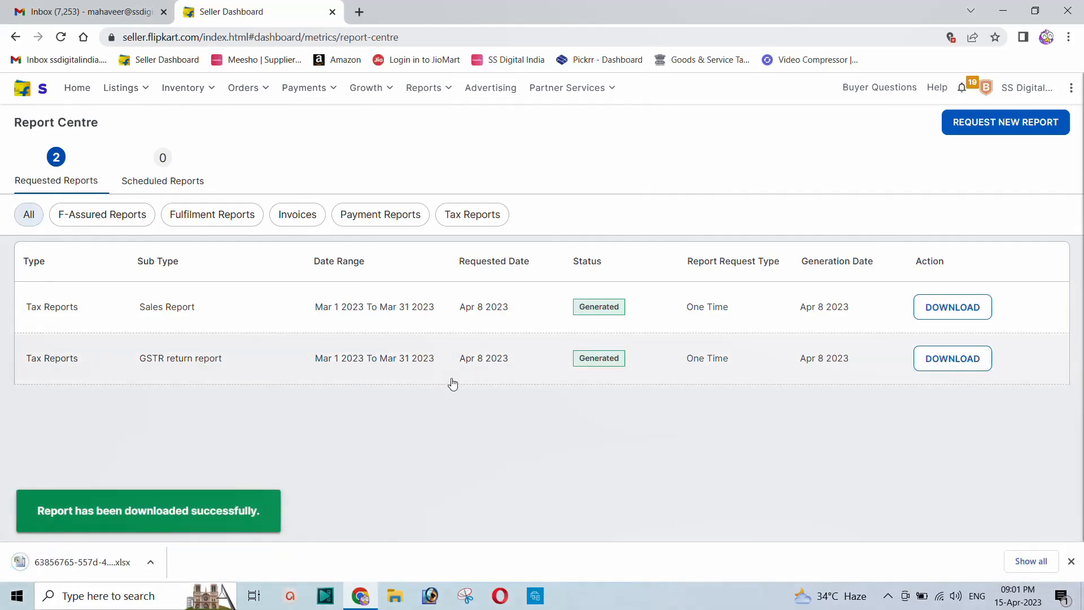
- Open the downloaded GSTR workbook in Excel, recover its contents, dismiss the repair summary and maximize the window
{"action": "left_click", "coordinate": [83, 564]}
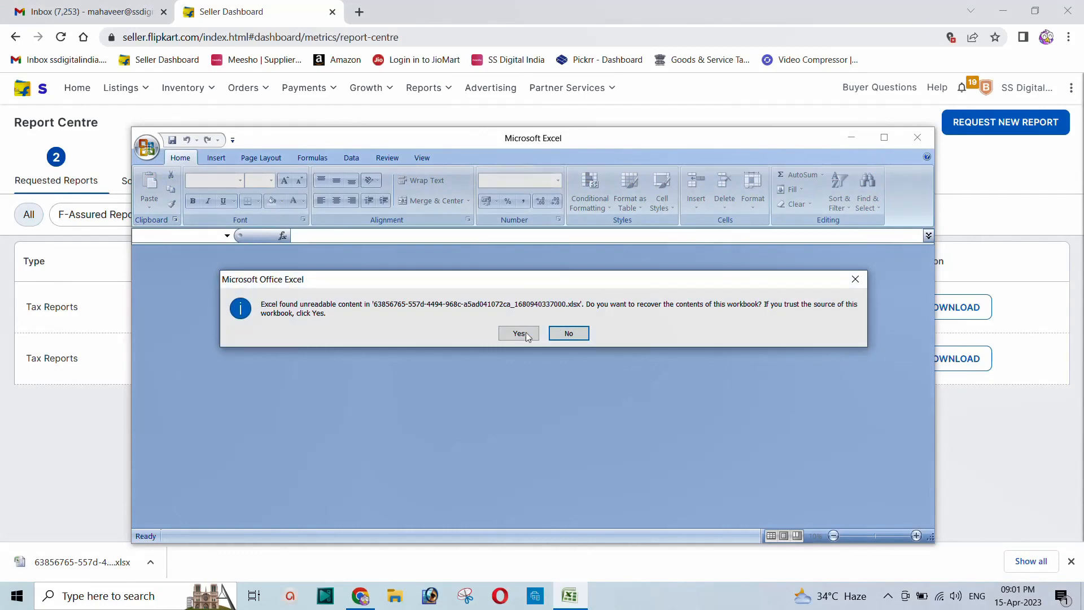
{"action": "left_click", "coordinate": [519, 334]}
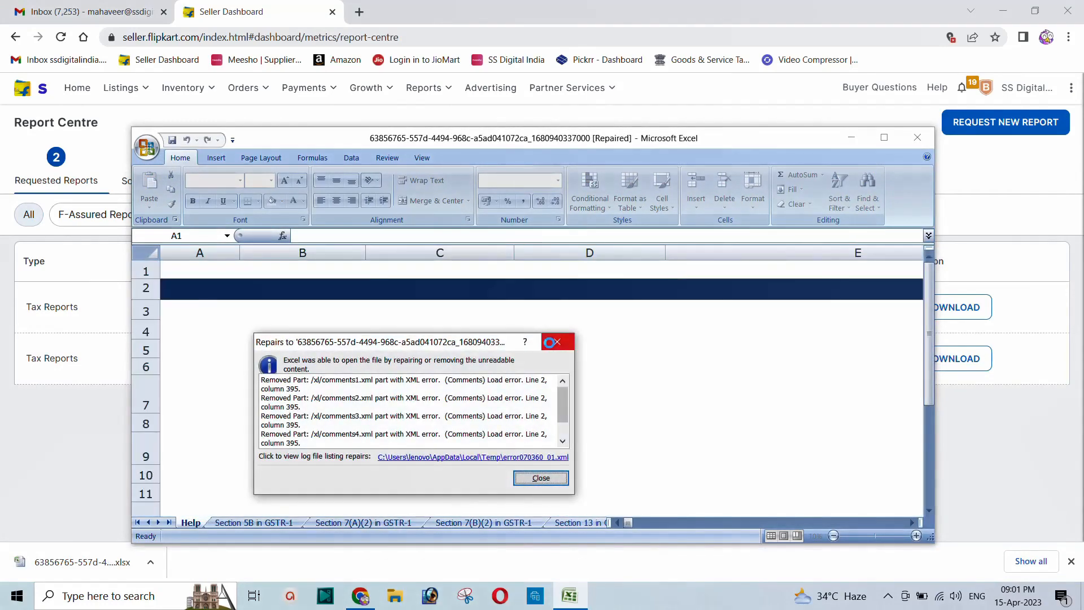
{"action": "left_click", "coordinate": [534, 482]}
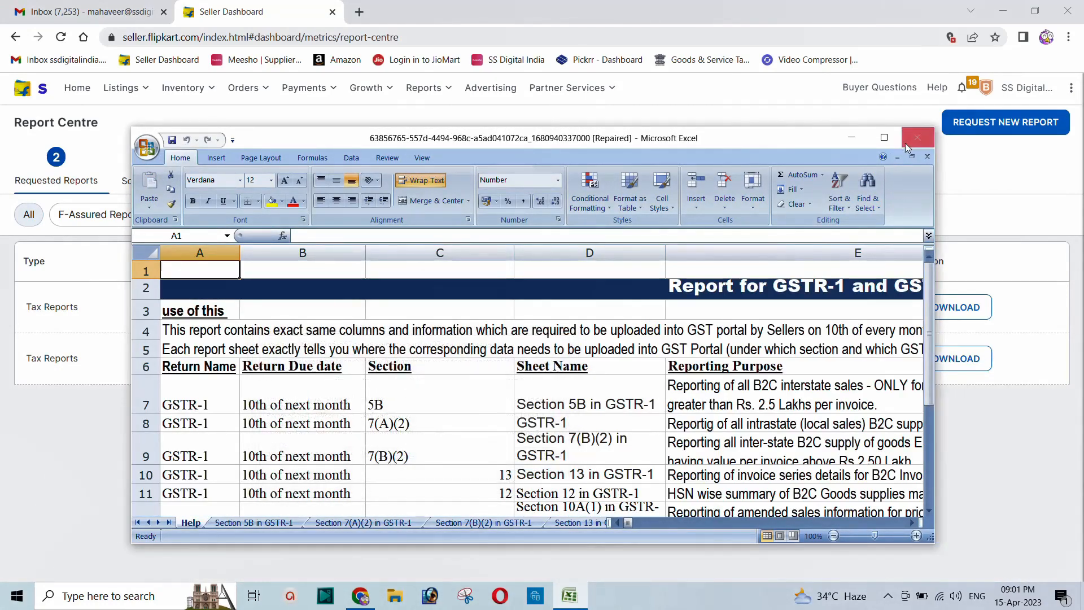
{"action": "left_click", "coordinate": [884, 137]}
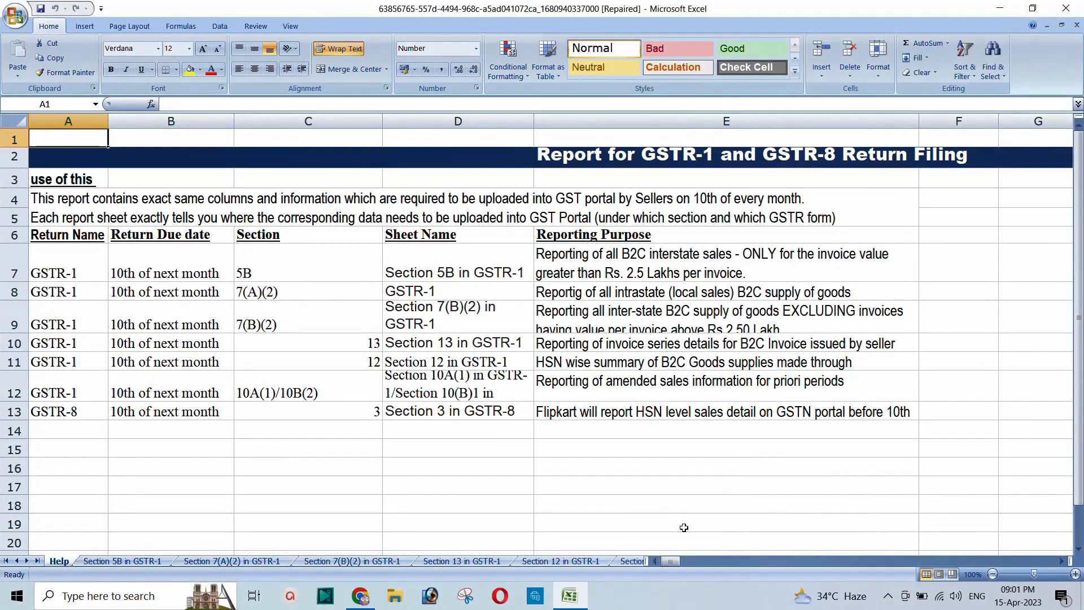
- Review the sheet names and reporting purposes listed for each GSTR section on the Help sheet
{"action": "left_click_drag", "start_coordinate": [650, 560], "coordinate": [999, 535]}
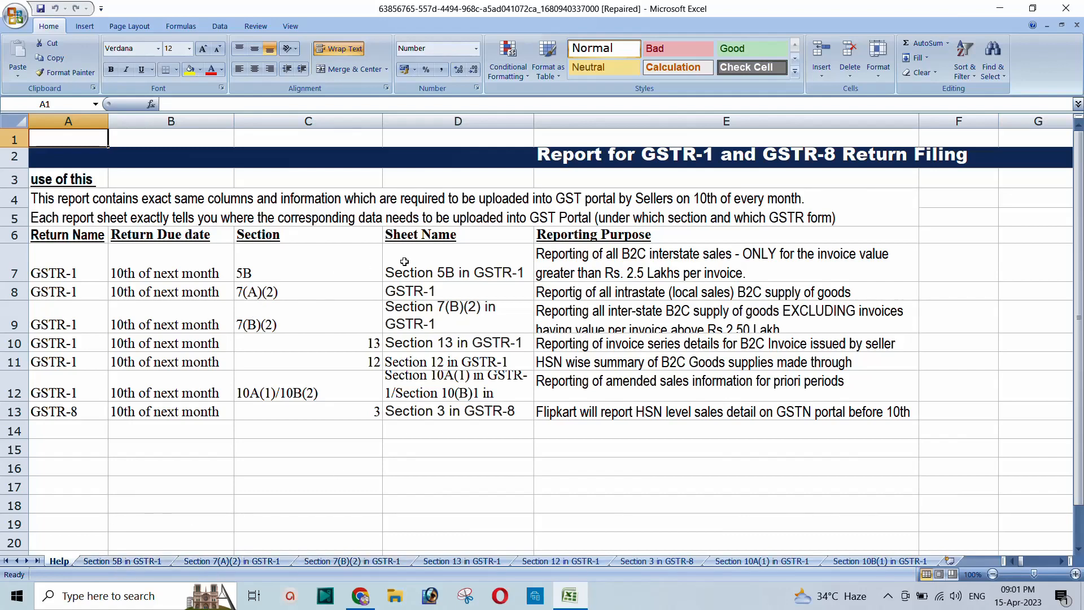
{"action": "left_click_drag", "start_coordinate": [404, 261], "coordinate": [412, 402]}
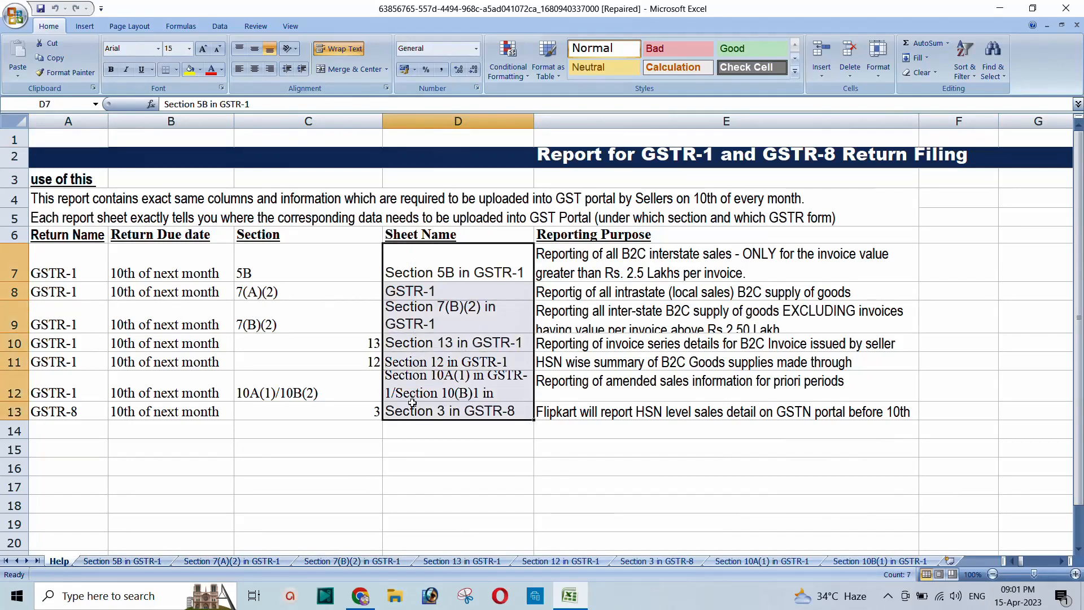
{"action": "left_click", "coordinate": [501, 267]}
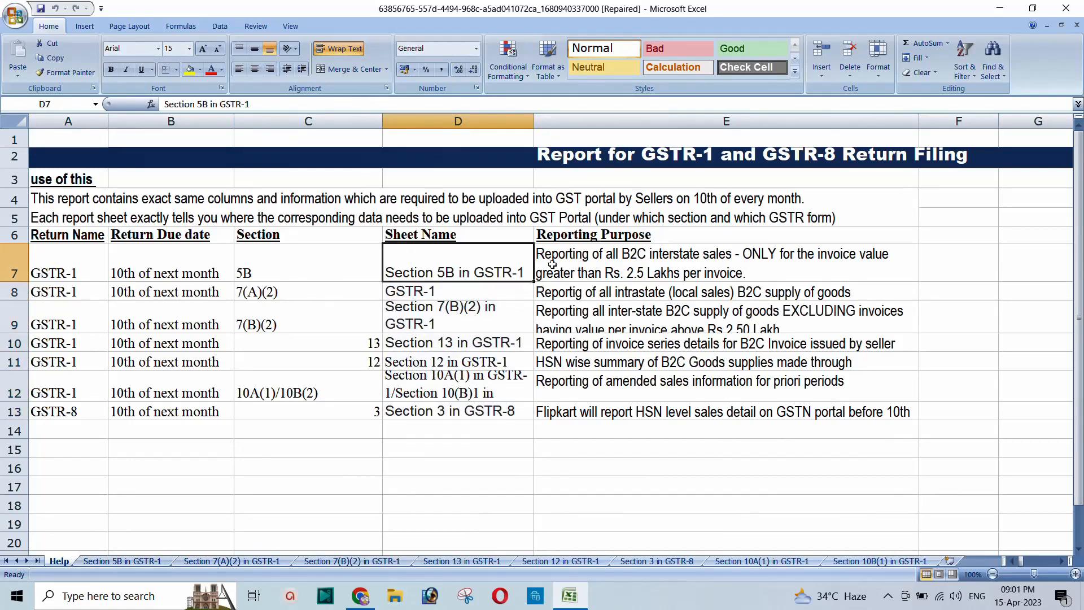
{"action": "left_click_drag", "start_coordinate": [556, 263], "coordinate": [529, 411]}
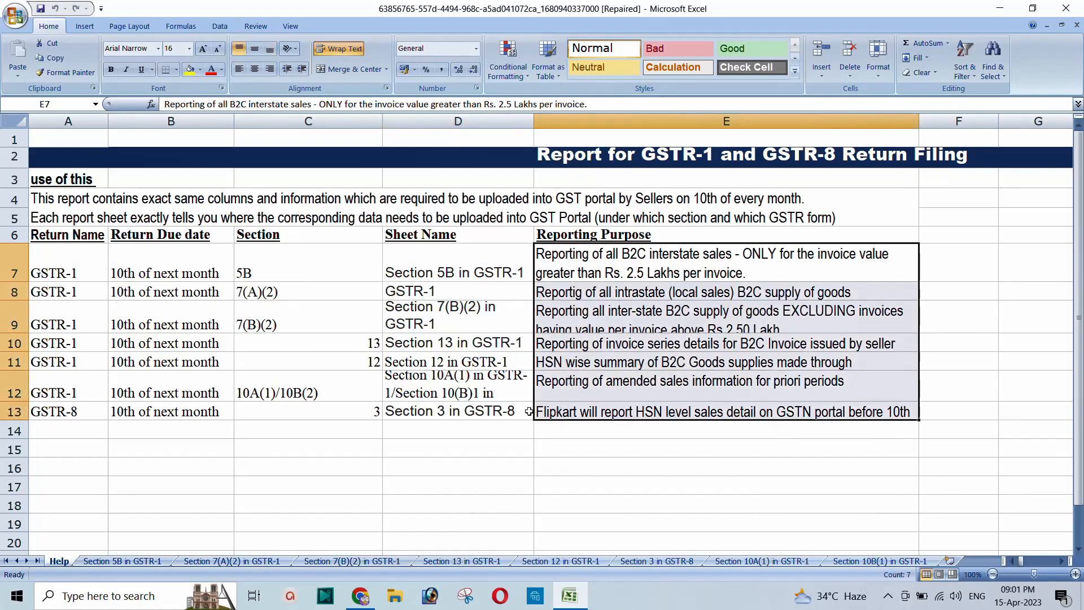
{"action": "left_click", "coordinate": [417, 433]}
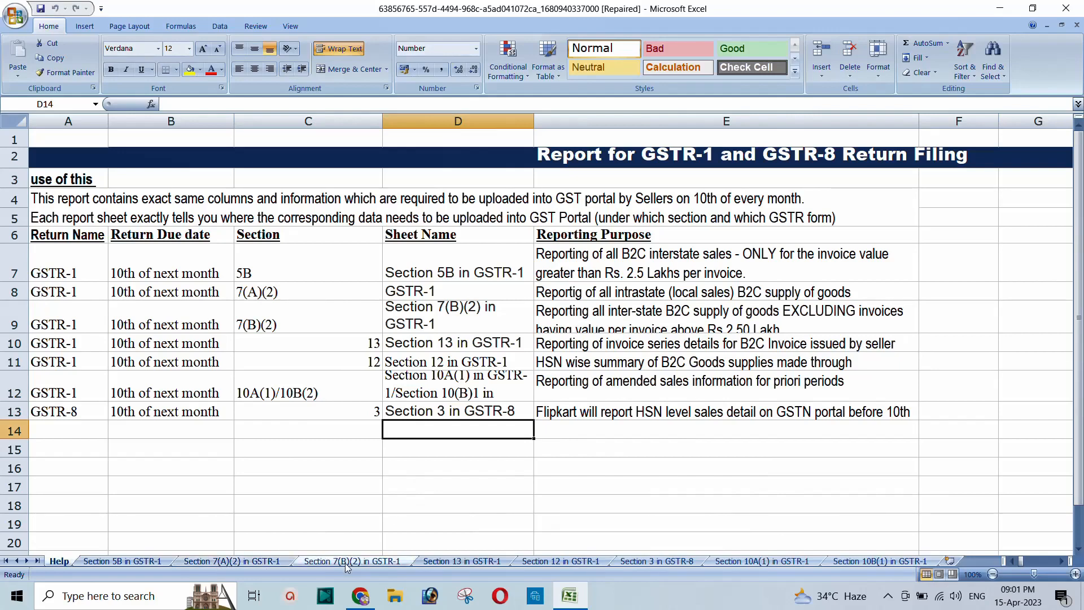
- Examine the Section 7(A)(2) in GSTR-1 sheet for intrastate sales and check its reporting purpose on the Help sheet
{"action": "left_click", "coordinate": [242, 562]}
{"action": "left_click", "coordinate": [241, 476]}
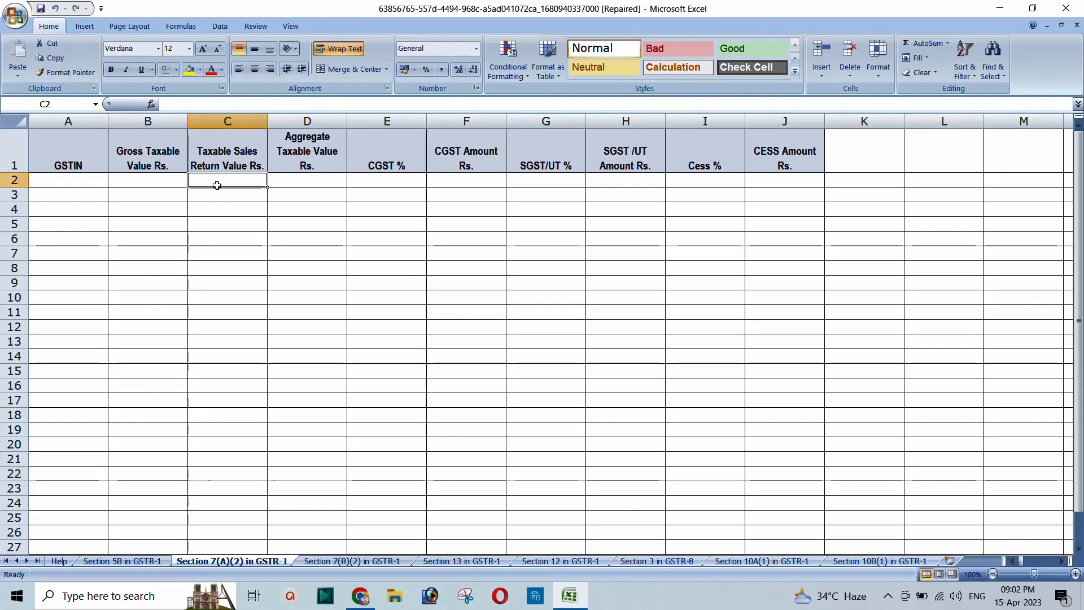
{"action": "left_click", "coordinate": [57, 561]}
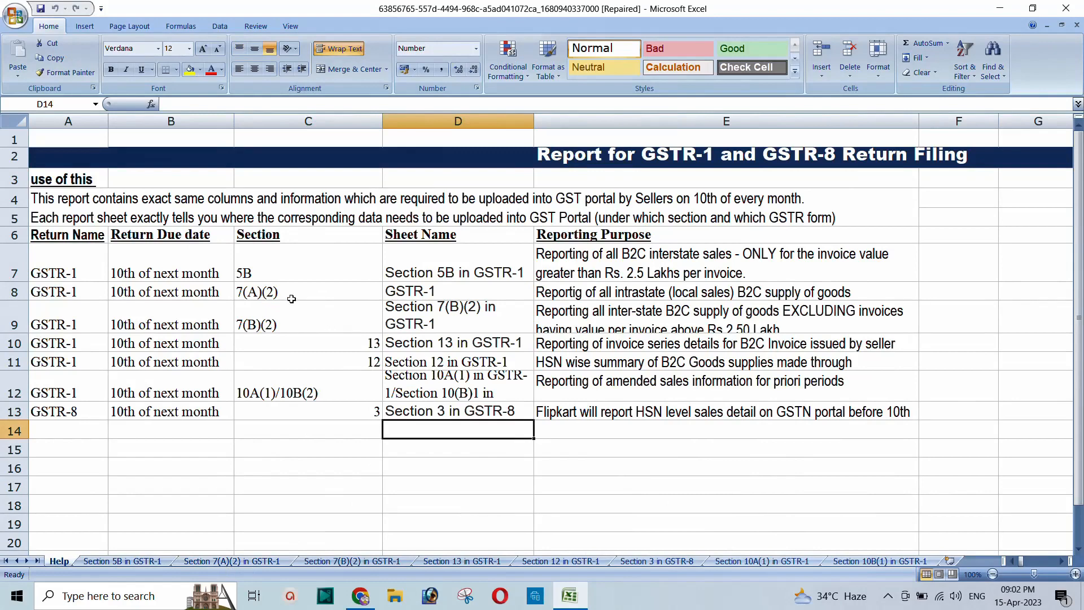
{"action": "left_click", "coordinate": [579, 293]}
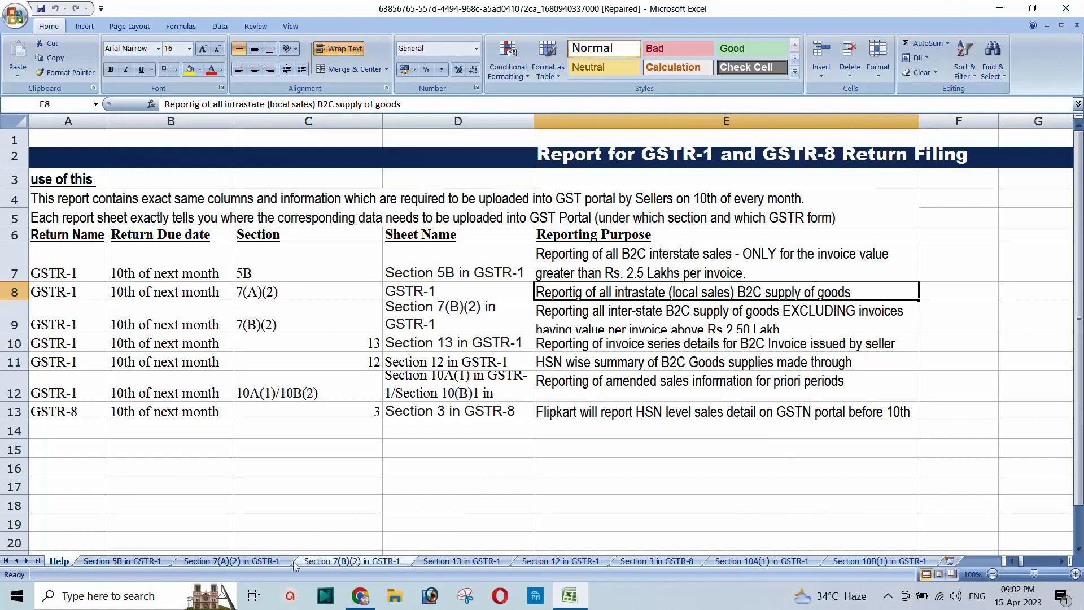
{"action": "left_click", "coordinate": [237, 561]}
{"action": "left_click_drag", "start_coordinate": [75, 182], "coordinate": [765, 179]}
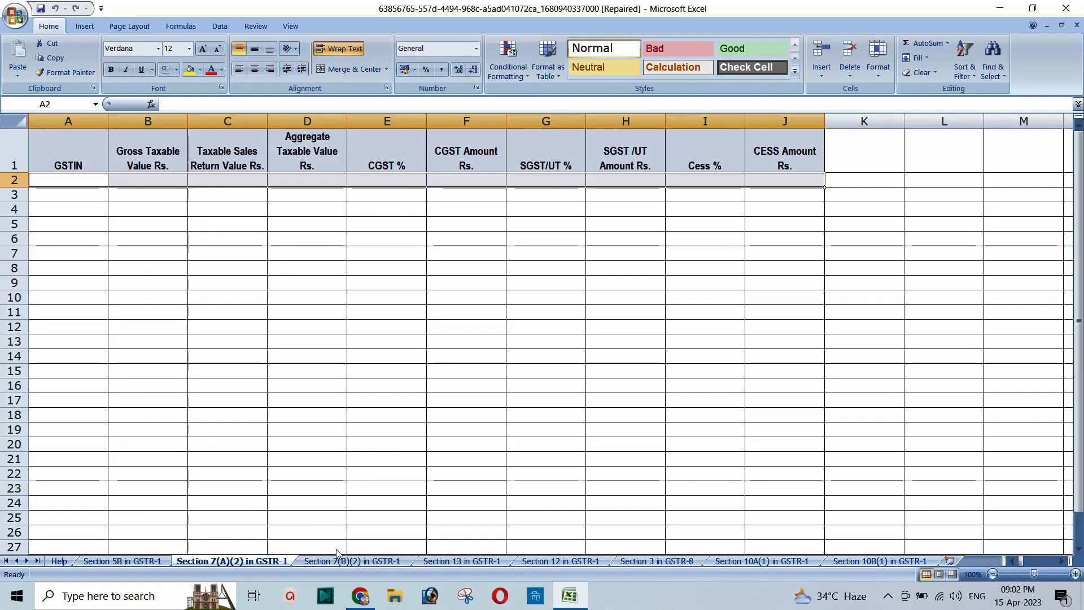
- Autofit all column widths and row heights on the Section 7(B)(2) in GSTR-1 sheet
{"action": "left_click", "coordinate": [323, 562]}
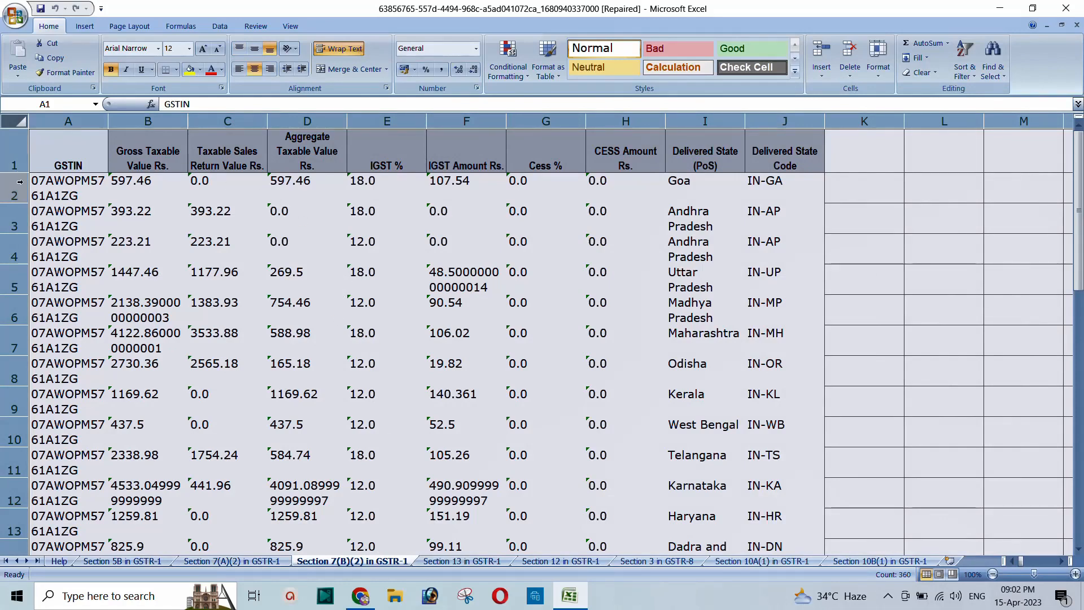
{"action": "left_click_drag", "start_coordinate": [107, 121], "coordinate": [225, 118]}
{"action": "double_click", "coordinate": [22, 203]}
{"action": "double_click", "coordinate": [225, 118]}
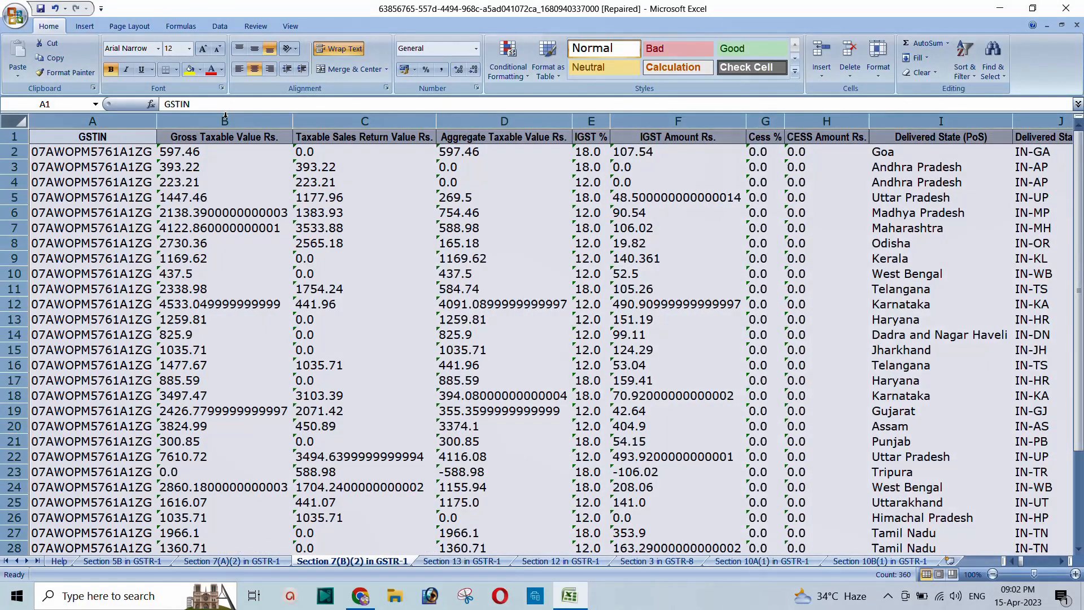
{"action": "left_click", "coordinate": [370, 259]}
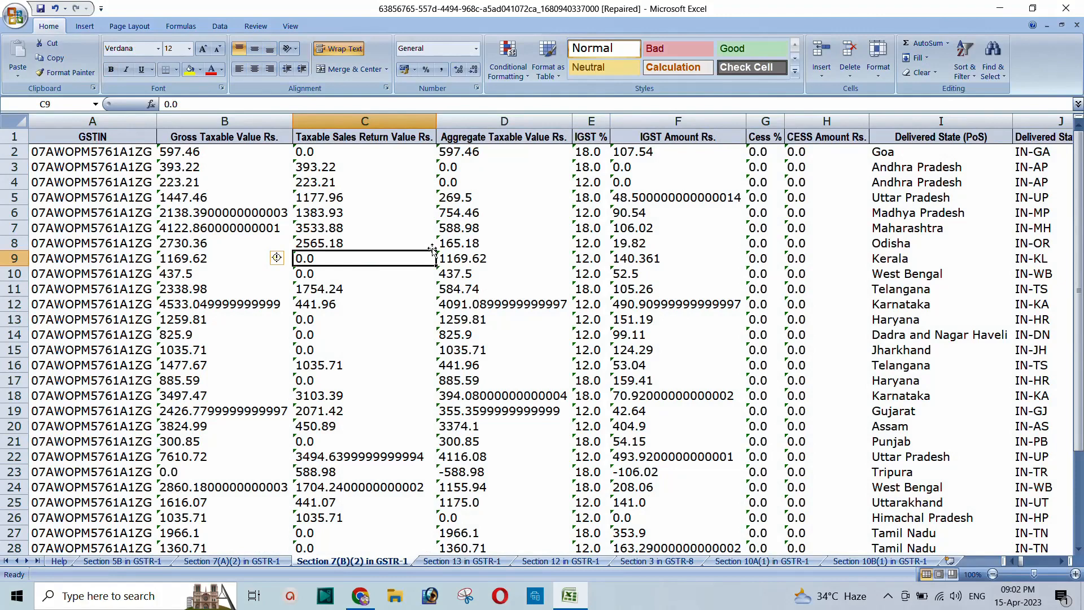
- Examine the Gross Taxable Value and Taxable Sales Return Value columns on the Section 7(B)(2) sheet
{"action": "left_click", "coordinate": [214, 137]}
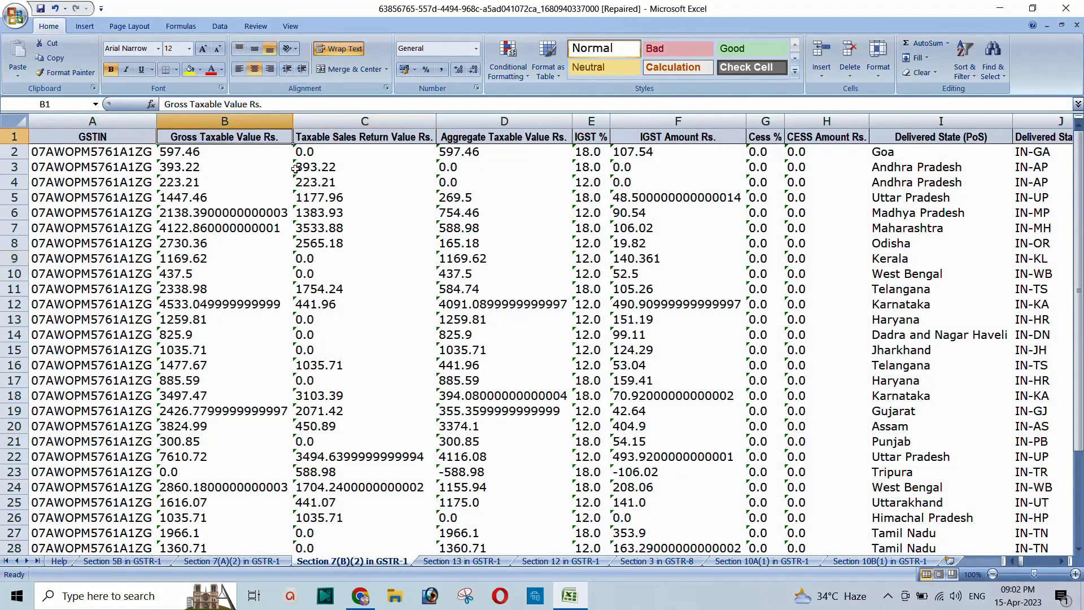
{"action": "left_click_drag", "start_coordinate": [198, 152], "coordinate": [200, 212]}
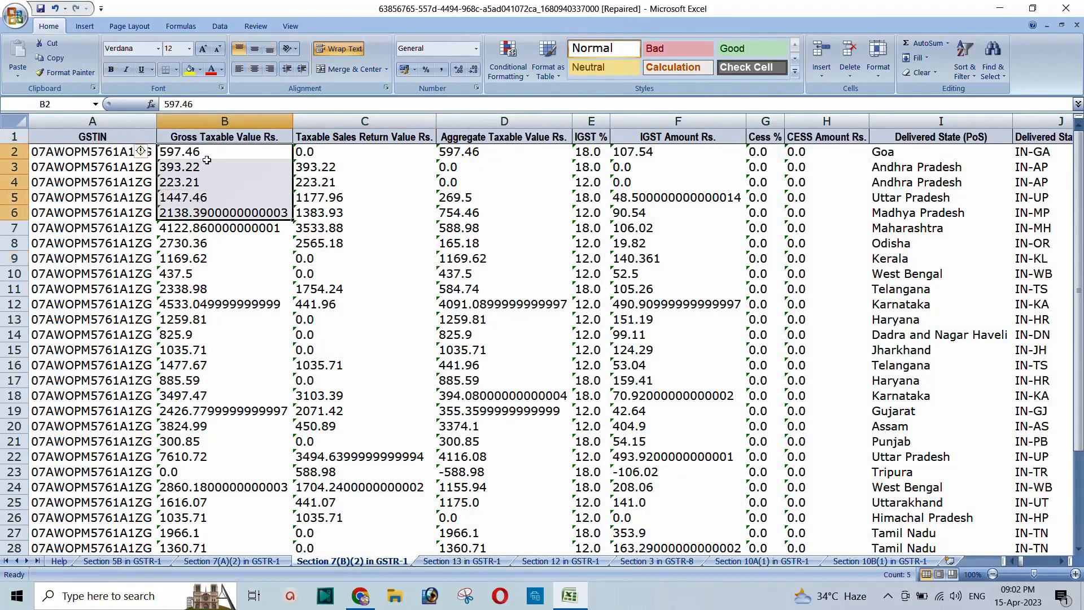
{"action": "left_click", "coordinate": [206, 151]}
{"action": "left_click", "coordinate": [317, 140]}
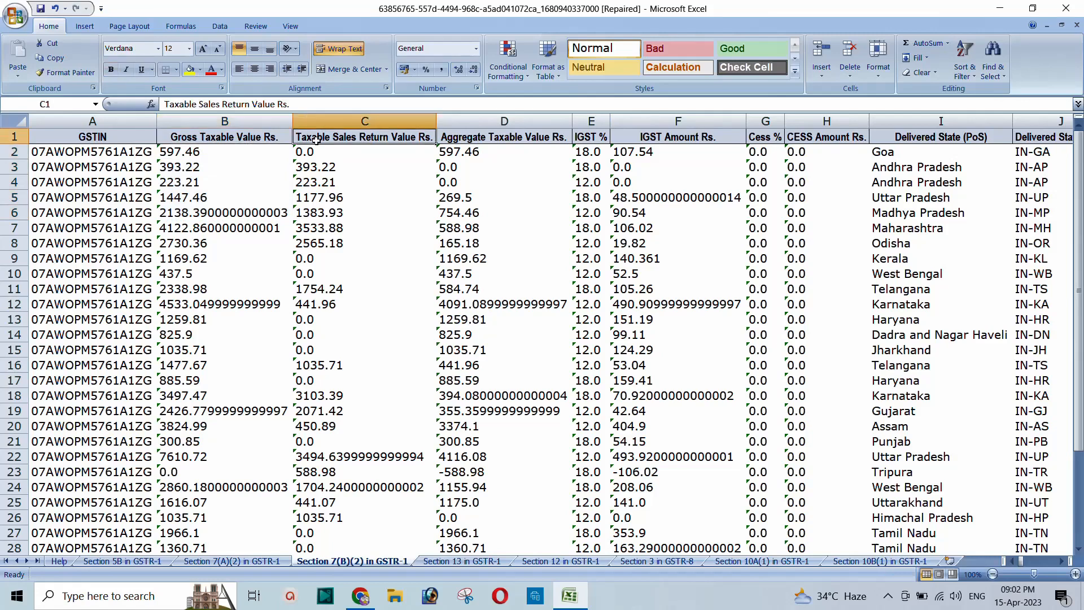
{"action": "left_click", "coordinate": [347, 123]}
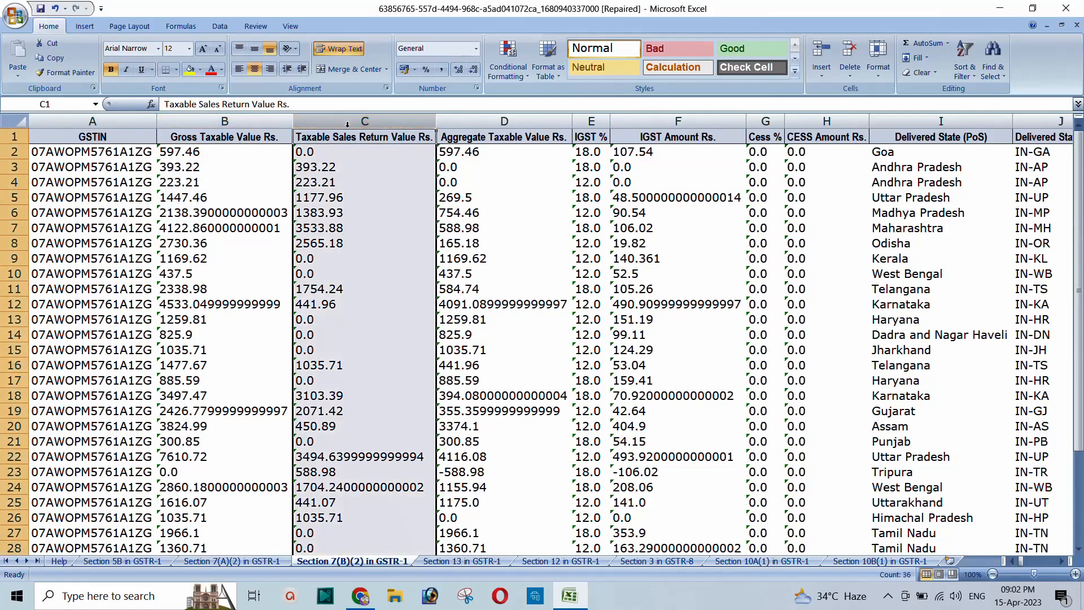
- Fill the Aggregate Taxable Value, IGST % and Delivered State (PoS) columns with green
{"action": "left_click", "coordinate": [497, 125]}
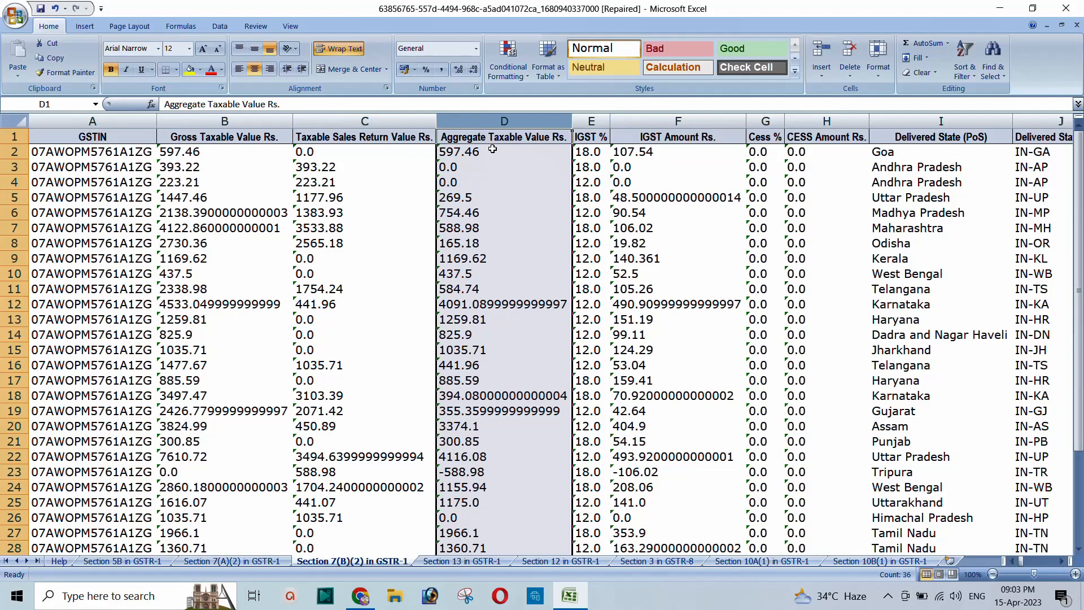
{"action": "left_click", "coordinate": [200, 69]}
{"action": "left_click", "coordinate": [245, 171]}
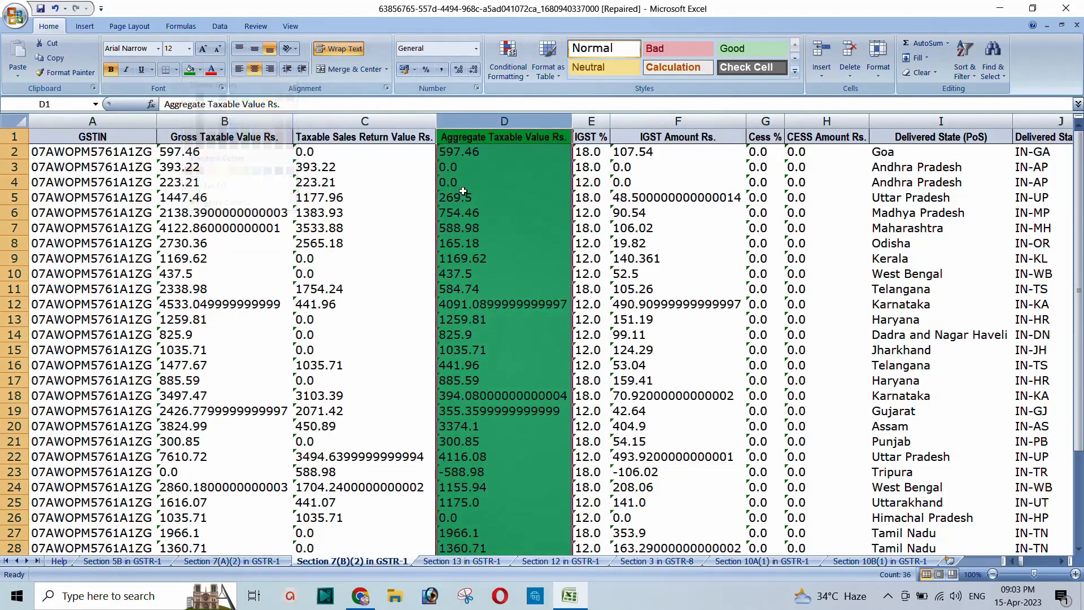
{"action": "left_click", "coordinate": [476, 183]}
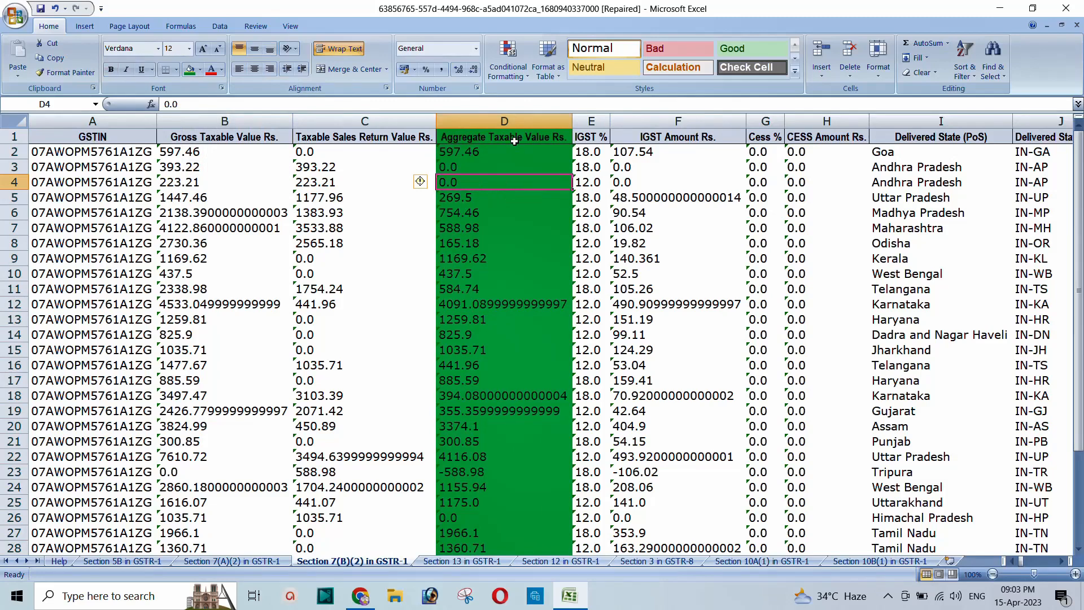
{"action": "left_click", "coordinate": [591, 121]}
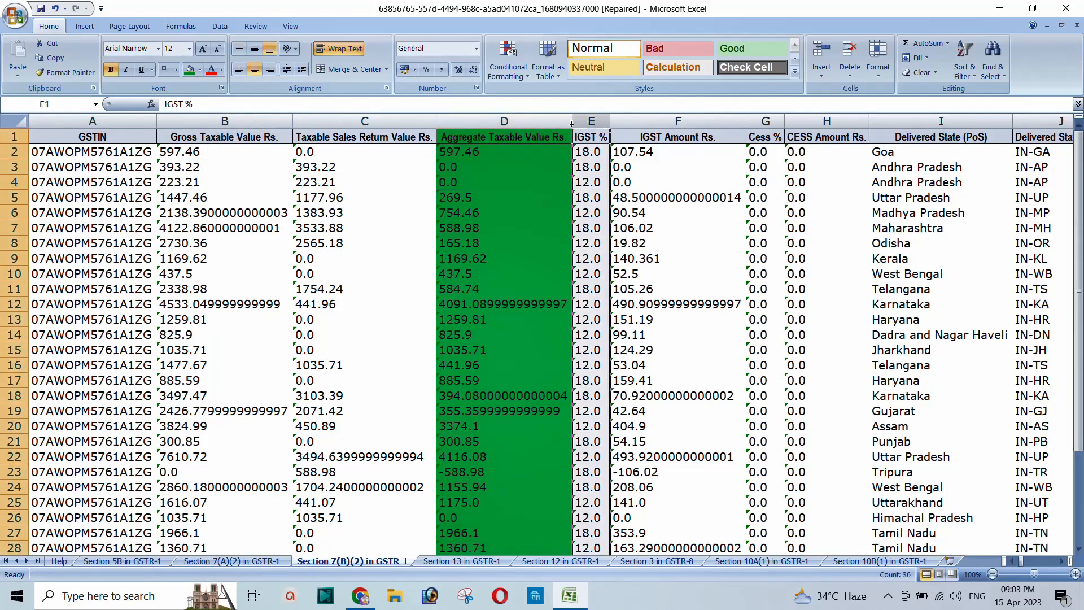
{"action": "left_click", "coordinate": [190, 69]}
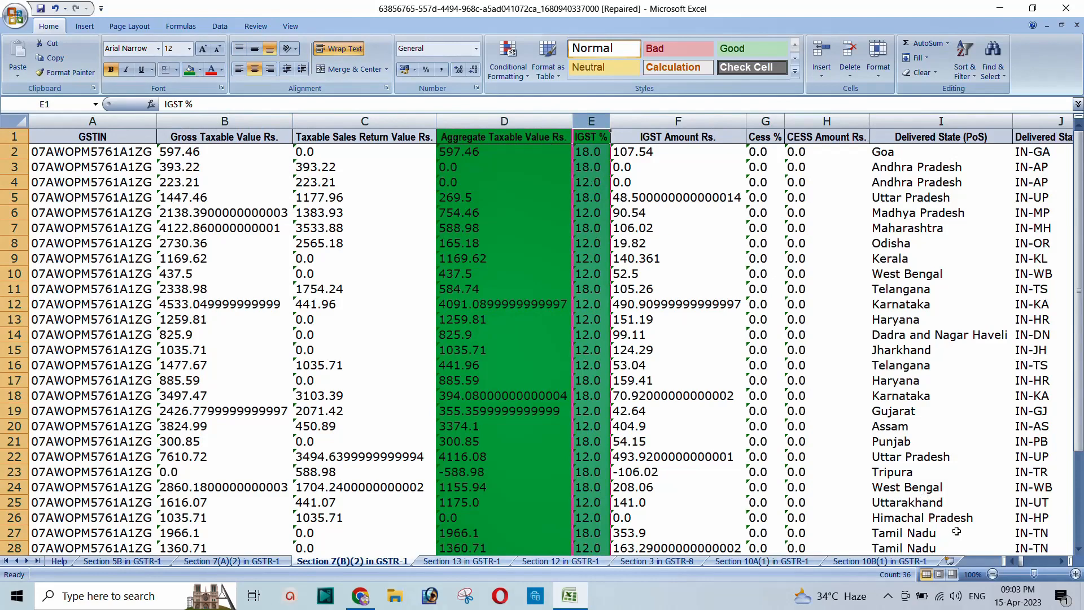
{"action": "left_click", "coordinate": [930, 121]}
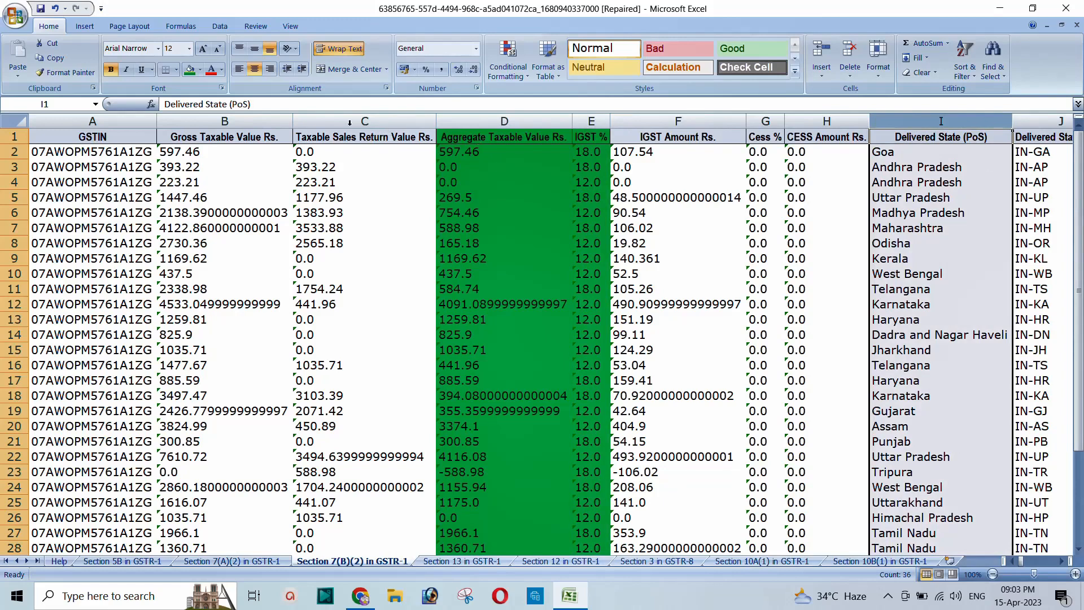
{"action": "left_click", "coordinate": [190, 69]}
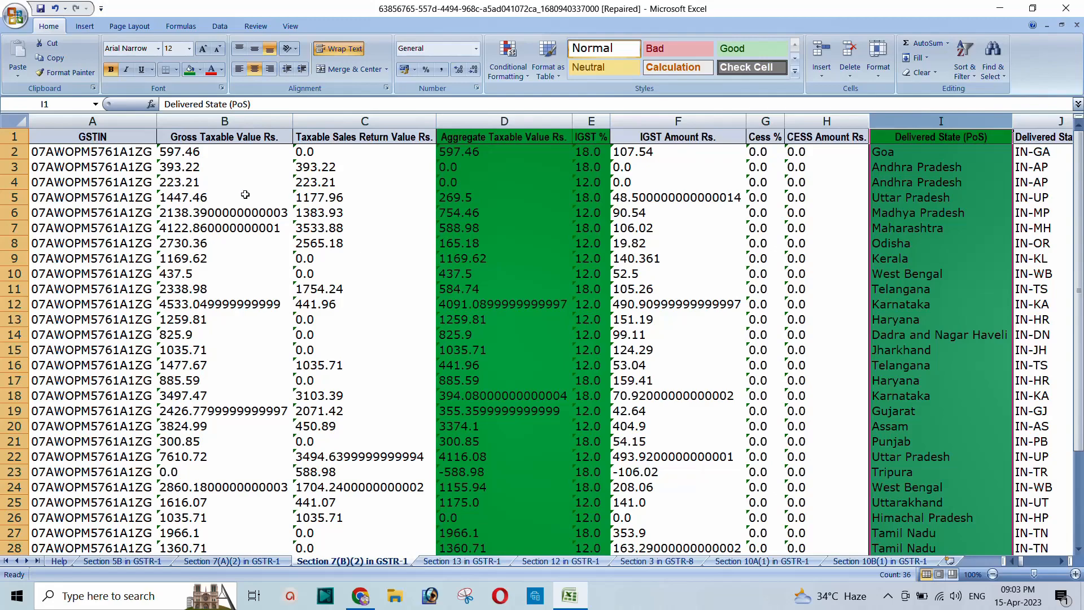
- Copy the Delivered State (PoS) cells I1:I36 and create a new blank workbook
{"action": "scroll", "coordinate": [678, 265], "scroll_direction": "down", "scroll_amount": 1}
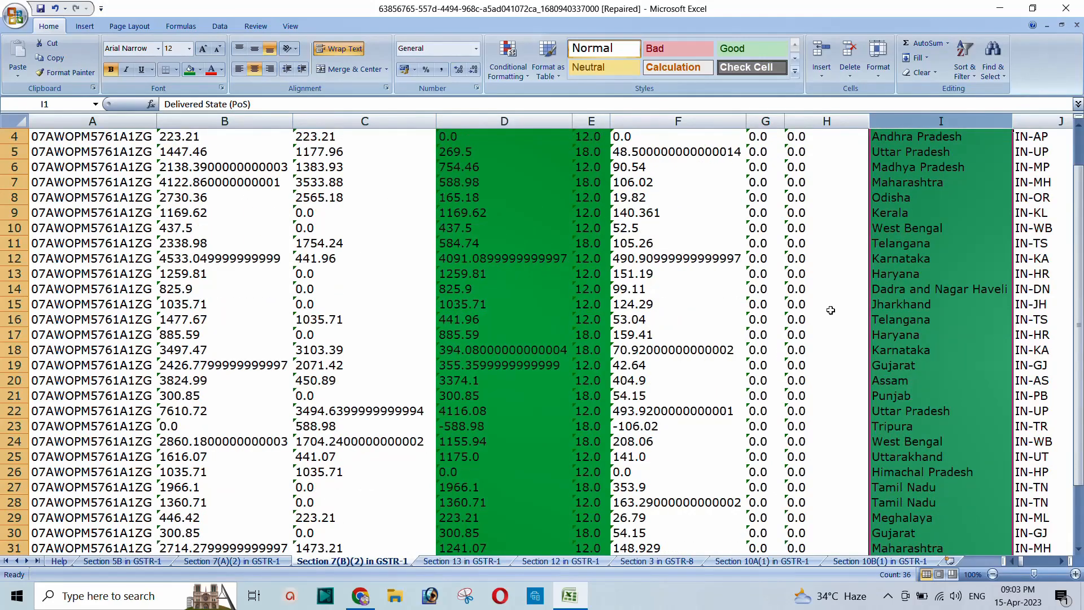
{"action": "scroll", "coordinate": [875, 282], "scroll_direction": "up", "scroll_amount": 1}
{"action": "left_click_drag", "start_coordinate": [906, 142], "coordinate": [933, 533]}
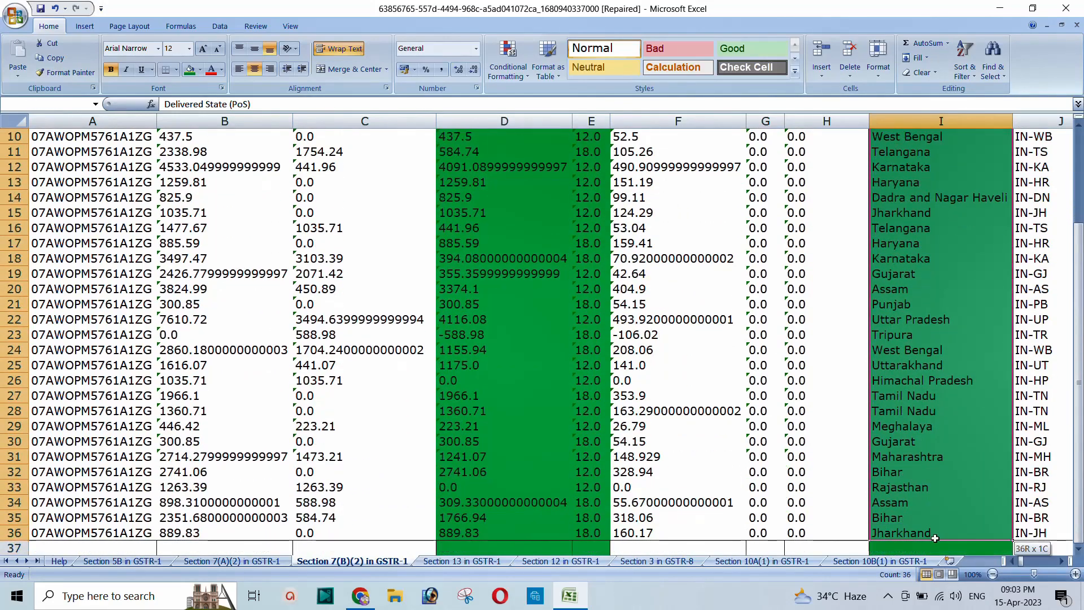
{"action": "right_click", "coordinate": [902, 333]}
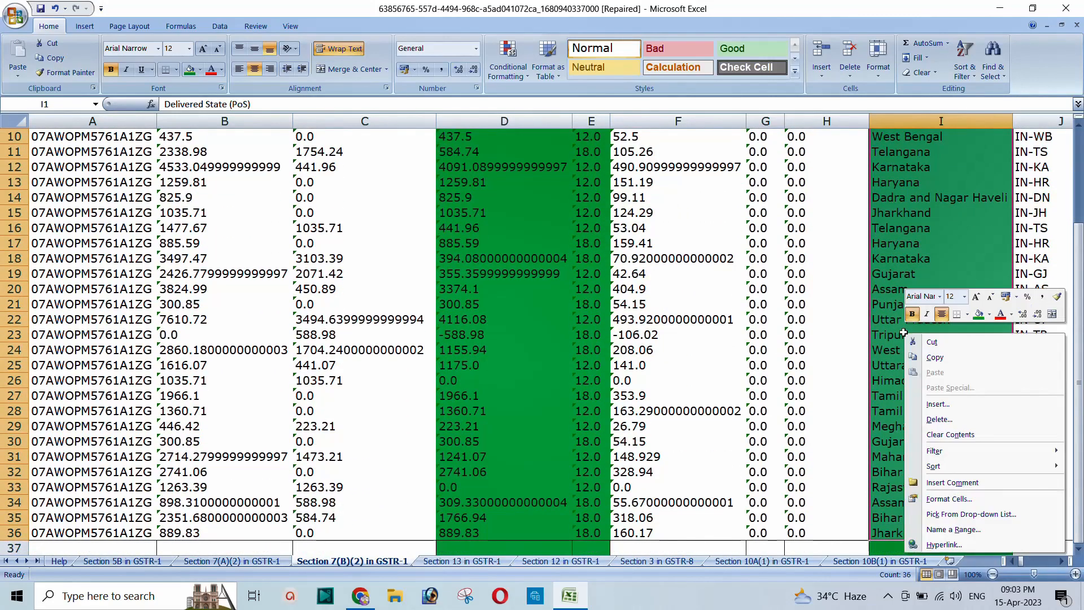
{"action": "left_click", "coordinate": [944, 359]}
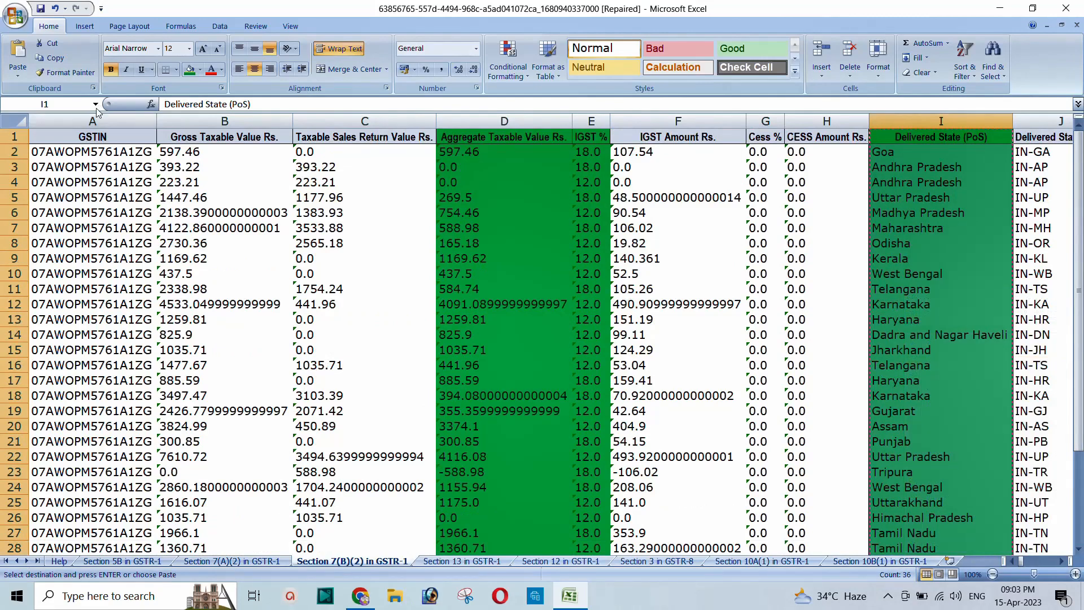
{"action": "key", "text": "ctrl+n"}
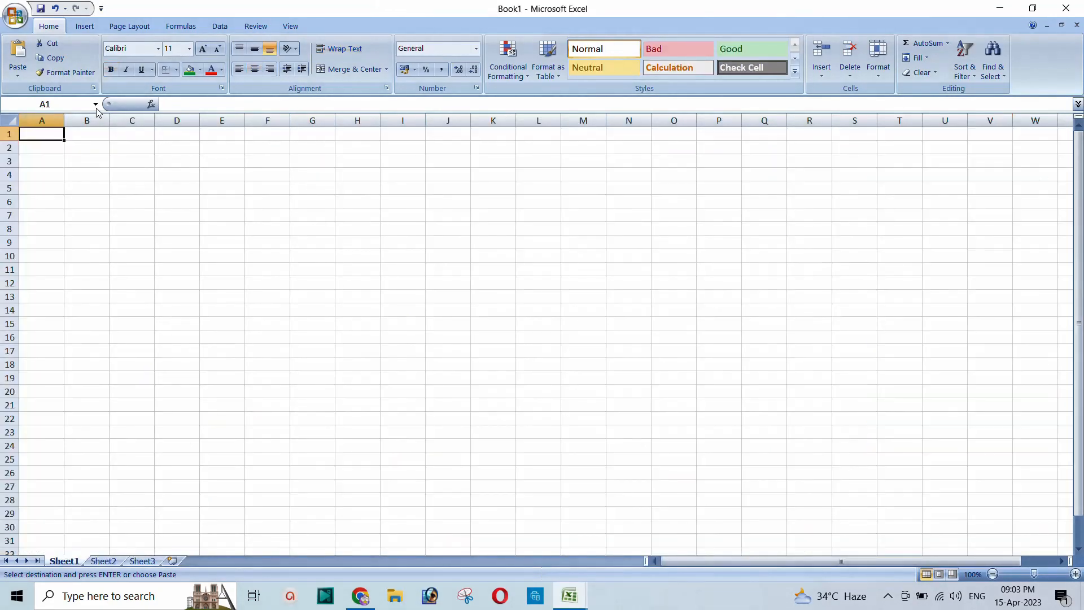
- Paste the Delivered State (PoS) column at A1 of the new workbook, widen column A and autofit the row heights
{"action": "left_click", "coordinate": [17, 51]}
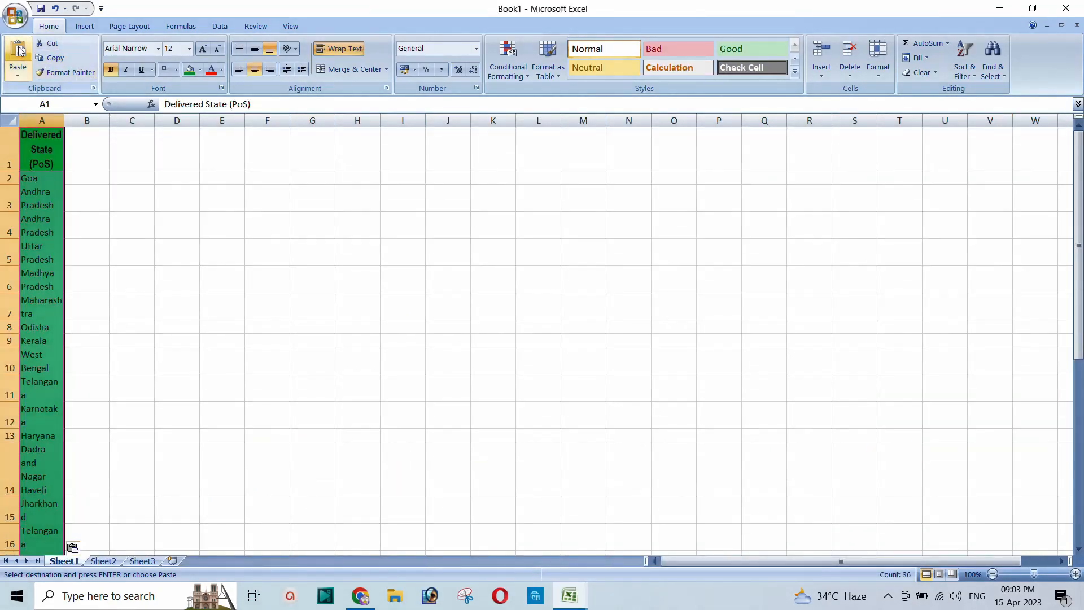
{"action": "left_click_drag", "start_coordinate": [64, 120], "coordinate": [189, 129]}
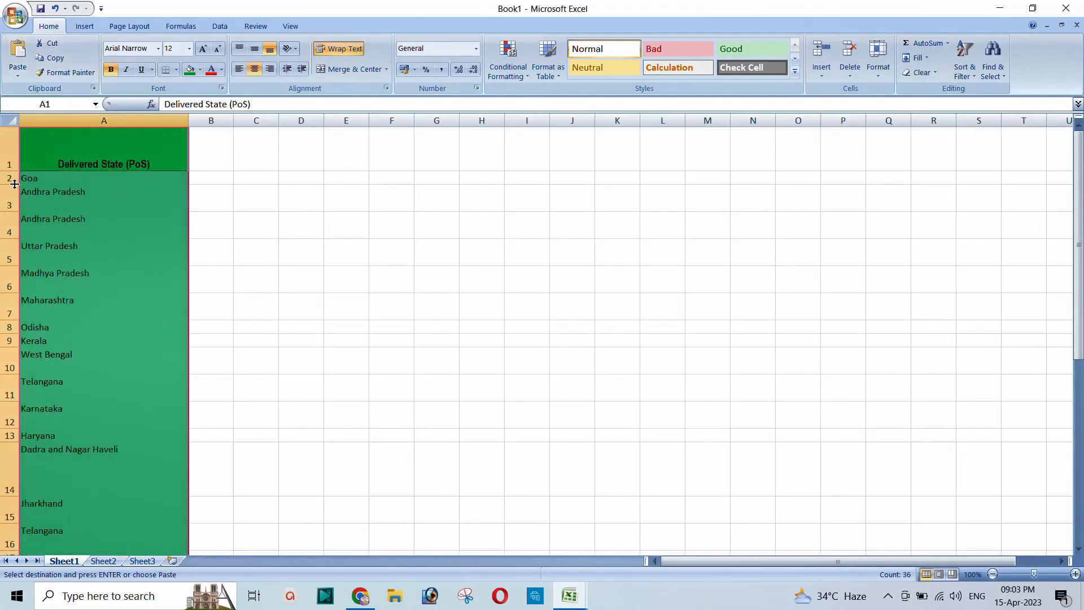
{"action": "left_click", "coordinate": [10, 120]}
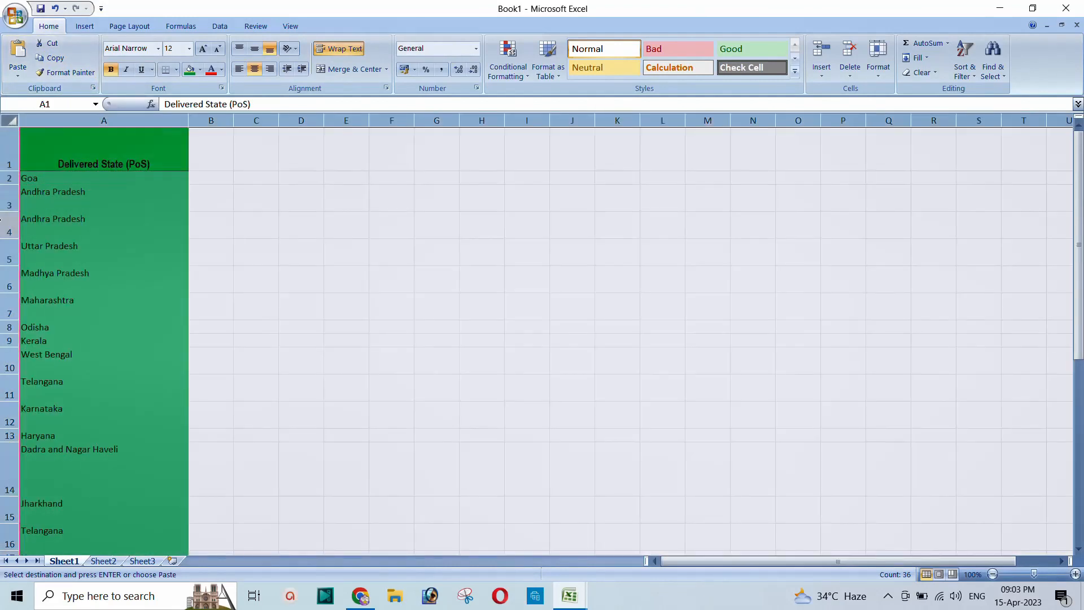
{"action": "double_click", "coordinate": [13, 185]}
{"action": "left_click", "coordinate": [86, 173]}
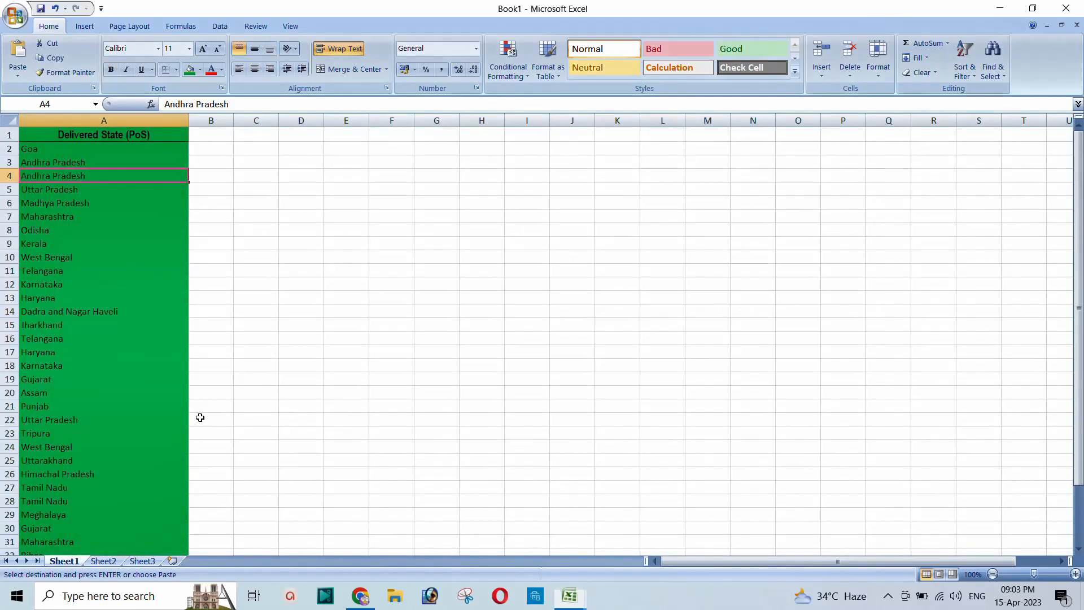
- Copy the IGST % cells E1:E36 from the Section 7(B)(2) in GSTR-1 sheet of the report workbook
{"action": "key", "text": "alt+Tab"}
{"action": "key", "text": "alt+Tab"}
{"action": "key", "text": "alt+Tab"}
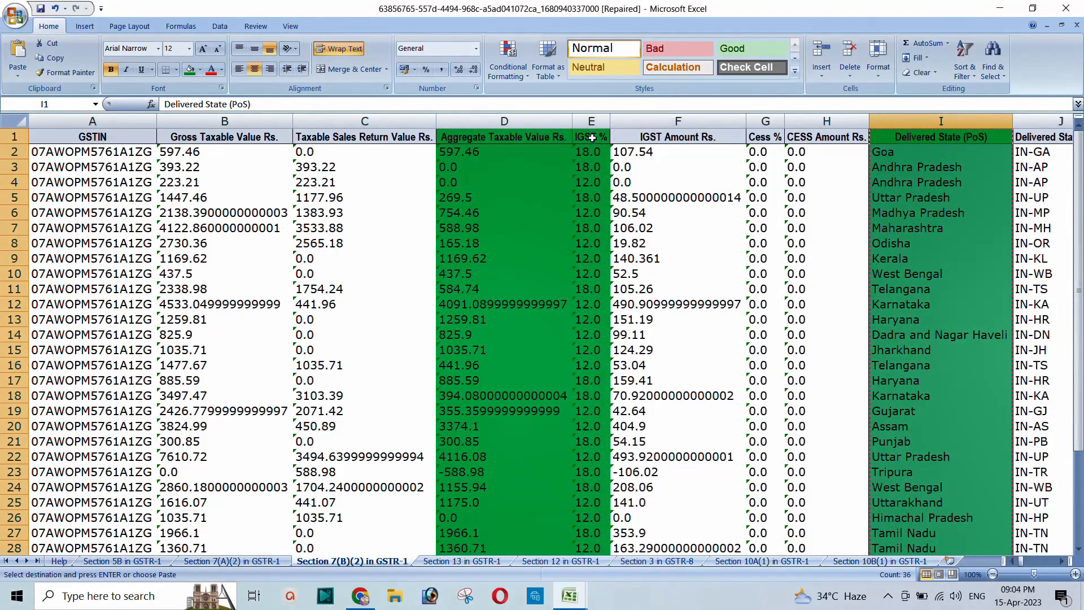
{"action": "left_click_drag", "start_coordinate": [591, 139], "coordinate": [591, 565]}
{"action": "right_click", "coordinate": [595, 356]}
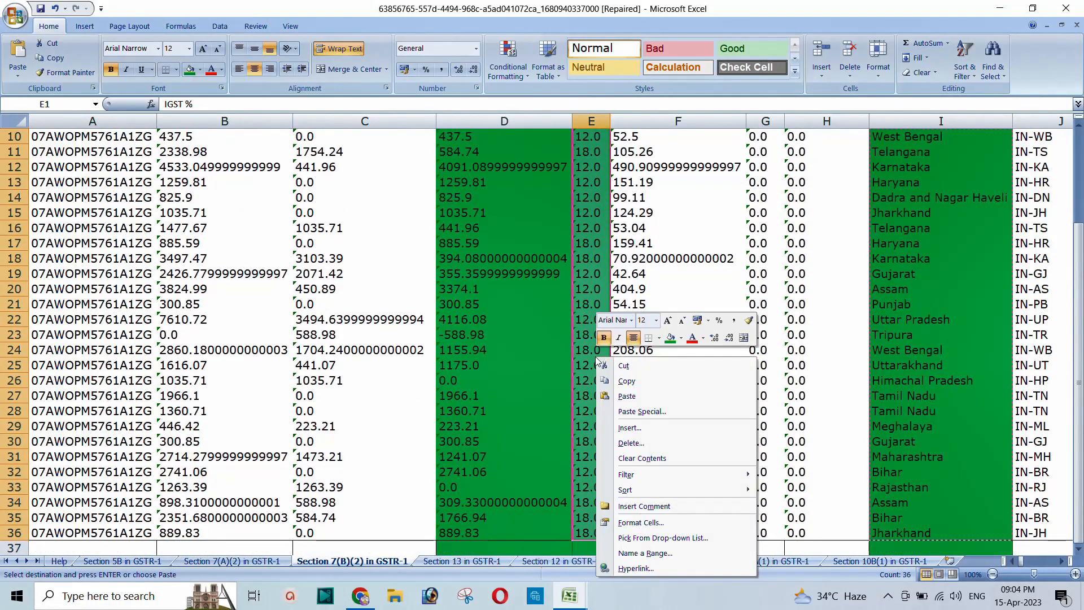
{"action": "scroll", "coordinate": [570, 445], "scroll_direction": "up", "scroll_amount": 3}
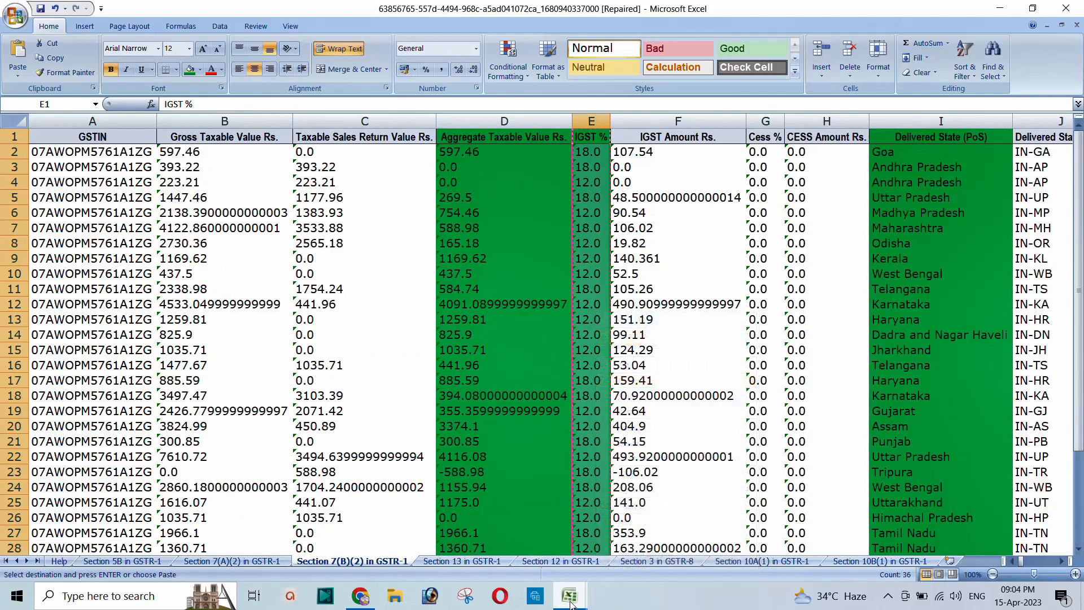
- Paste the IGST % column at B1 of Book1 and center its values
{"action": "mouse_move", "coordinate": [586, 579]}
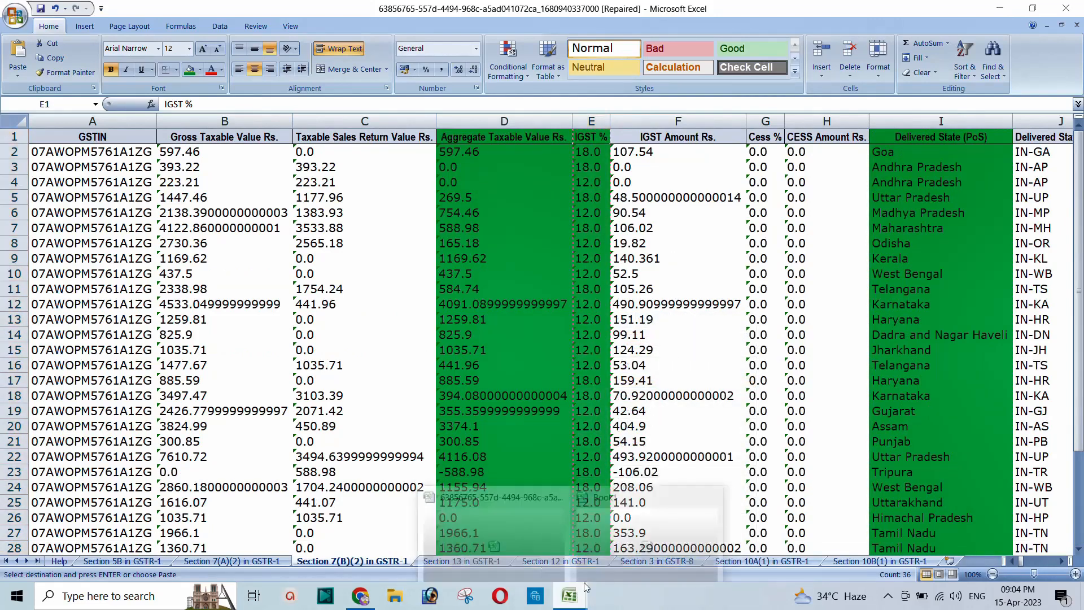
{"action": "left_click", "coordinate": [612, 510]}
{"action": "left_click", "coordinate": [213, 137]}
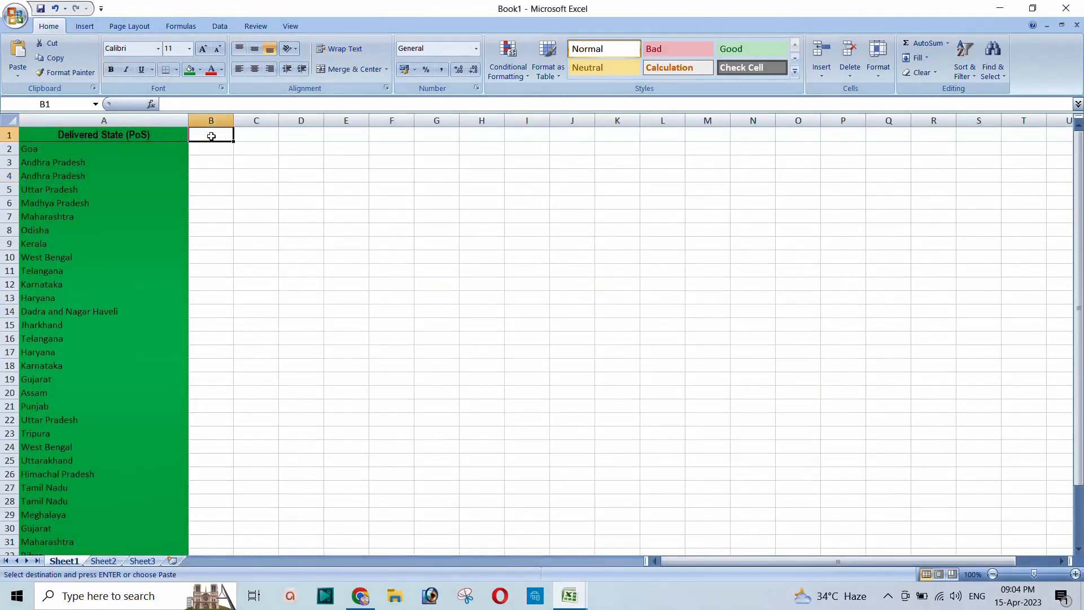
{"action": "left_click", "coordinate": [17, 51]}
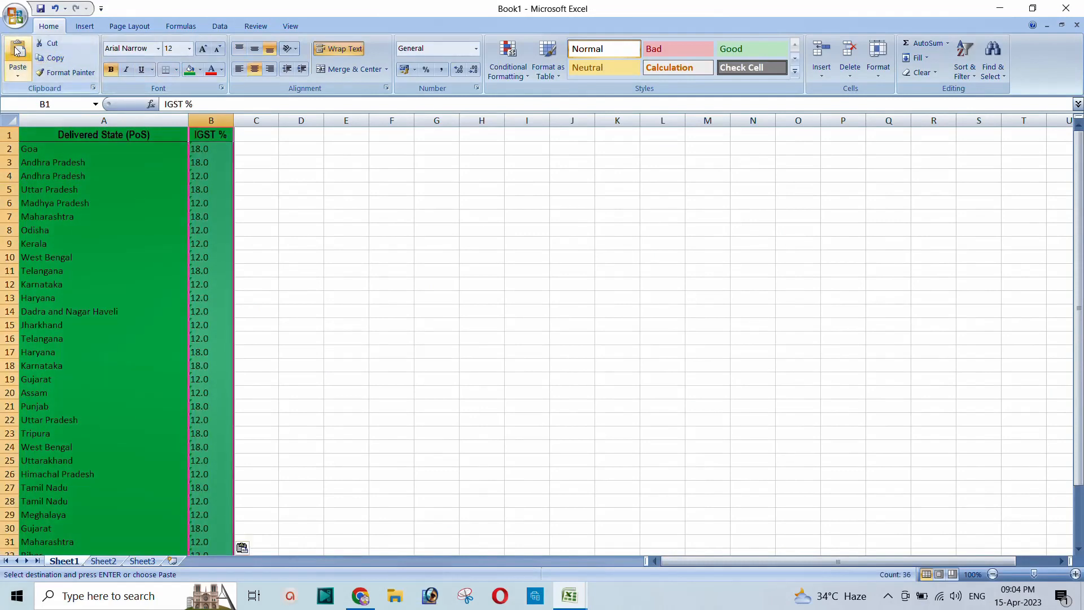
{"action": "left_click", "coordinate": [255, 70]}
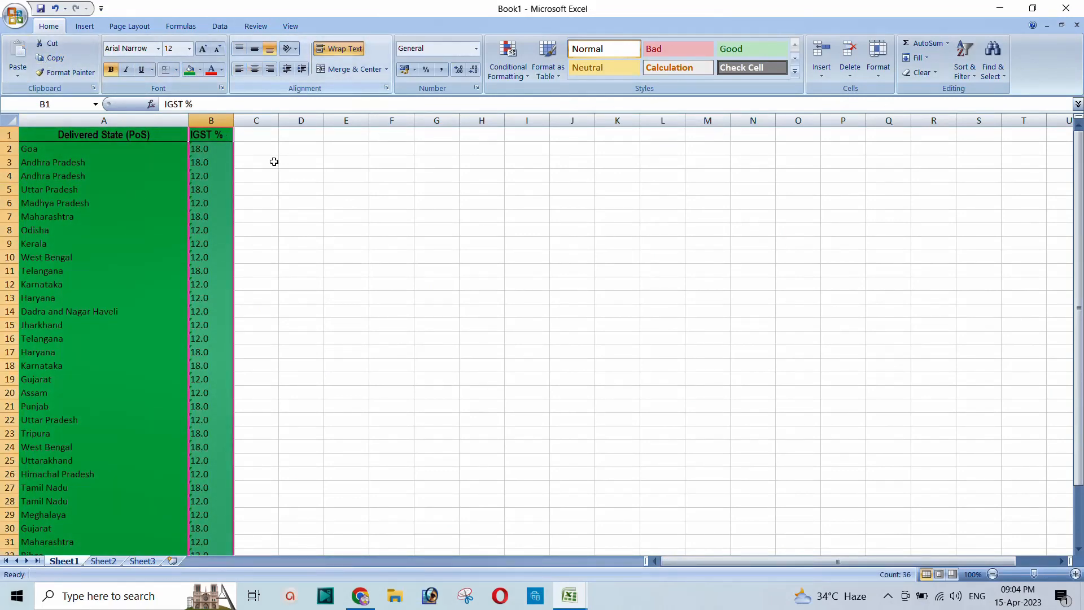
{"action": "left_click", "coordinate": [263, 134]}
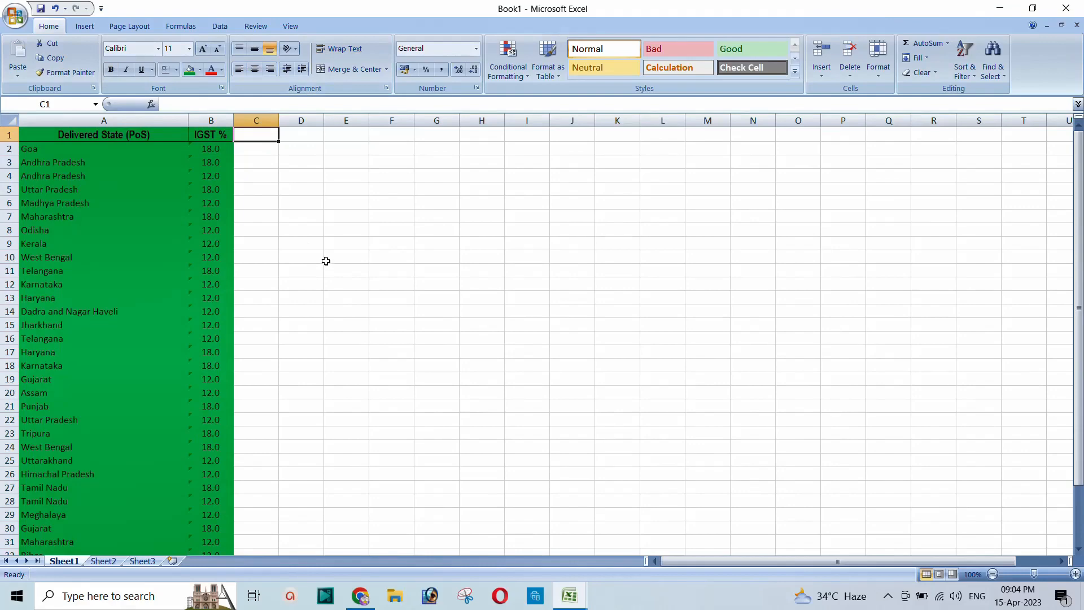
- Copy the Aggregate Taxable Value Rs. cells D1:D36 from the report workbook's Section 7(B)(2) in GSTR-1 sheet
{"action": "mouse_move", "coordinate": [569, 596]}
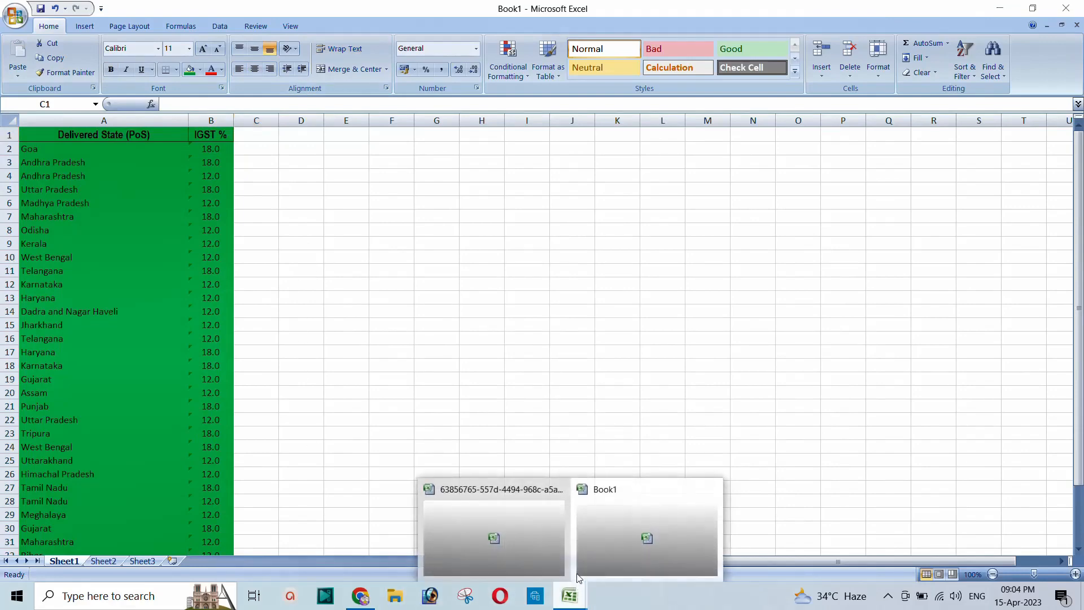
{"action": "left_click", "coordinate": [510, 524]}
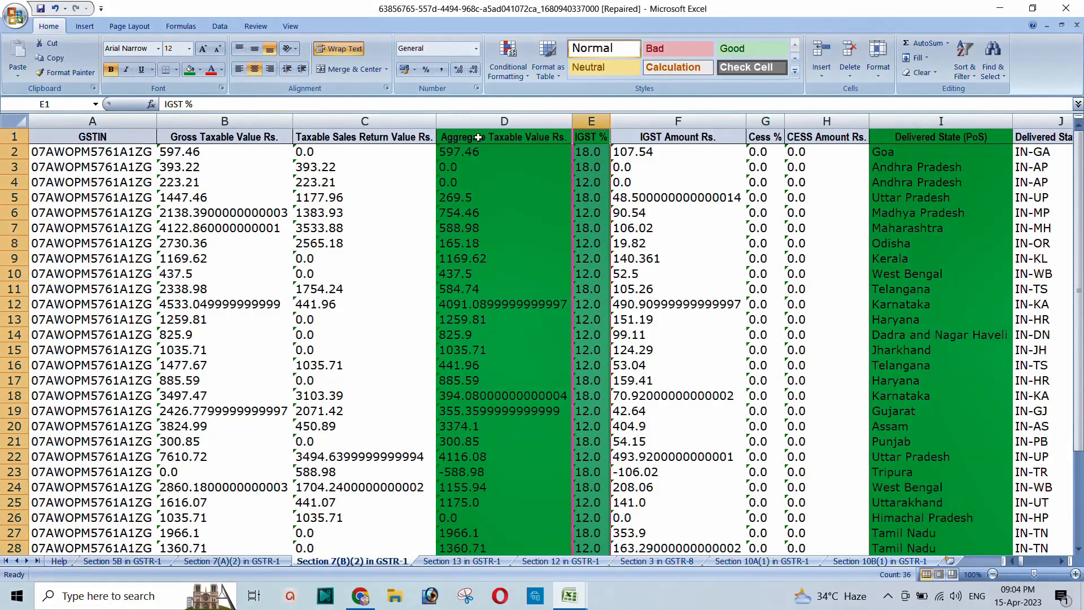
{"action": "left_click_drag", "start_coordinate": [504, 137], "coordinate": [491, 499]}
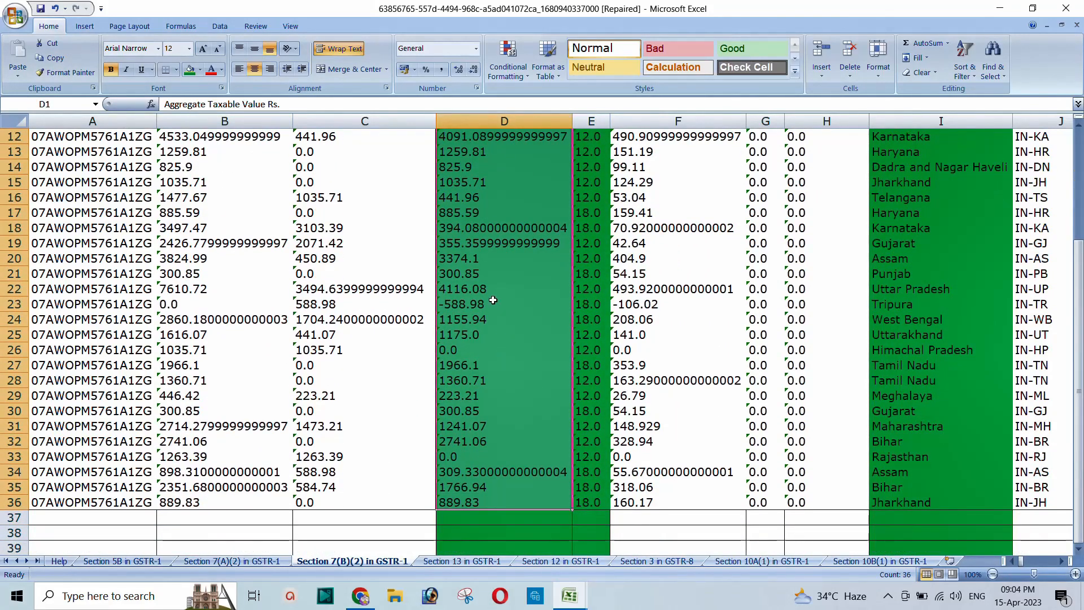
{"action": "right_click", "coordinate": [493, 300]}
{"action": "left_click", "coordinate": [530, 325]}
{"action": "scroll", "coordinate": [533, 339], "scroll_direction": "up", "scroll_amount": 4}
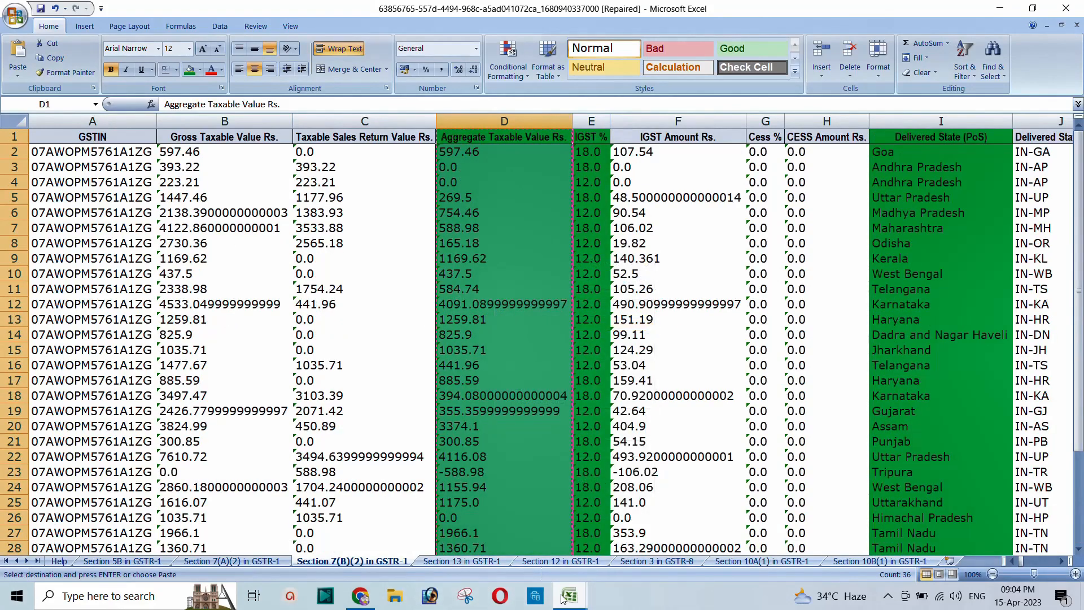
- Paste the Aggregate Taxable Value Rs. column at C1 of Book1, beside IGST %
{"action": "mouse_move", "coordinate": [563, 597]}
{"action": "left_click", "coordinate": [607, 513]}
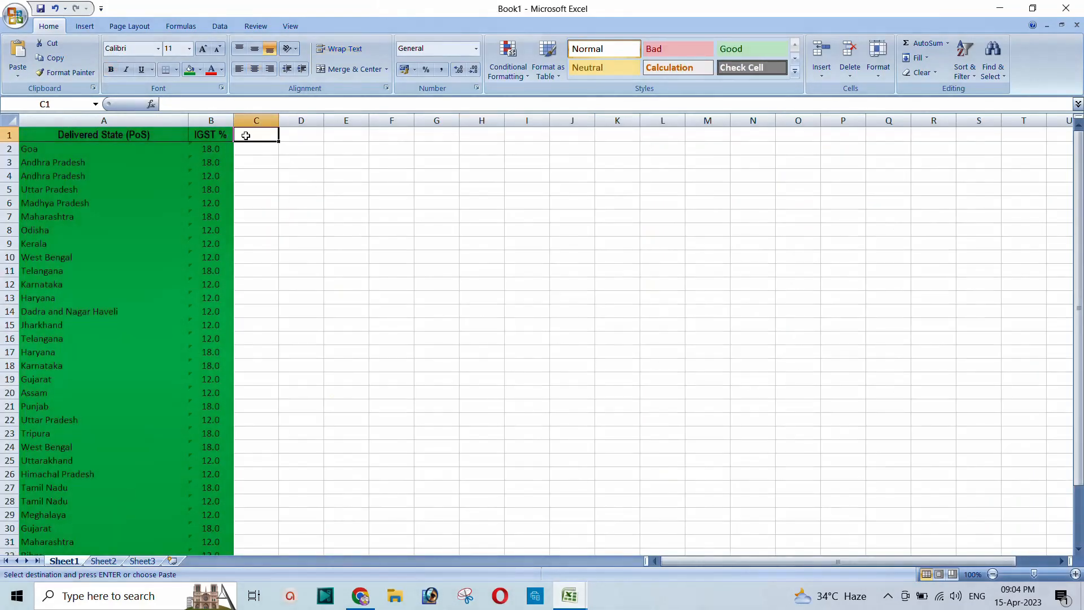
{"action": "left_click", "coordinate": [18, 54]}
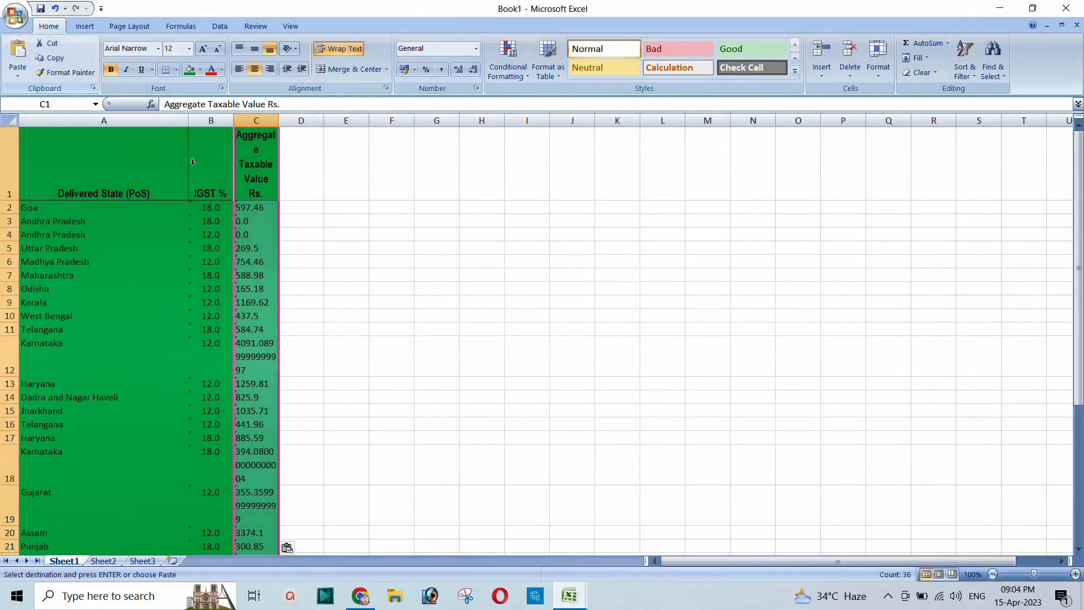
- Widen the taxable value column, then autofit all row heights and column widths on Sheet1
{"action": "left_click_drag", "start_coordinate": [295, 119], "coordinate": [352, 120]}
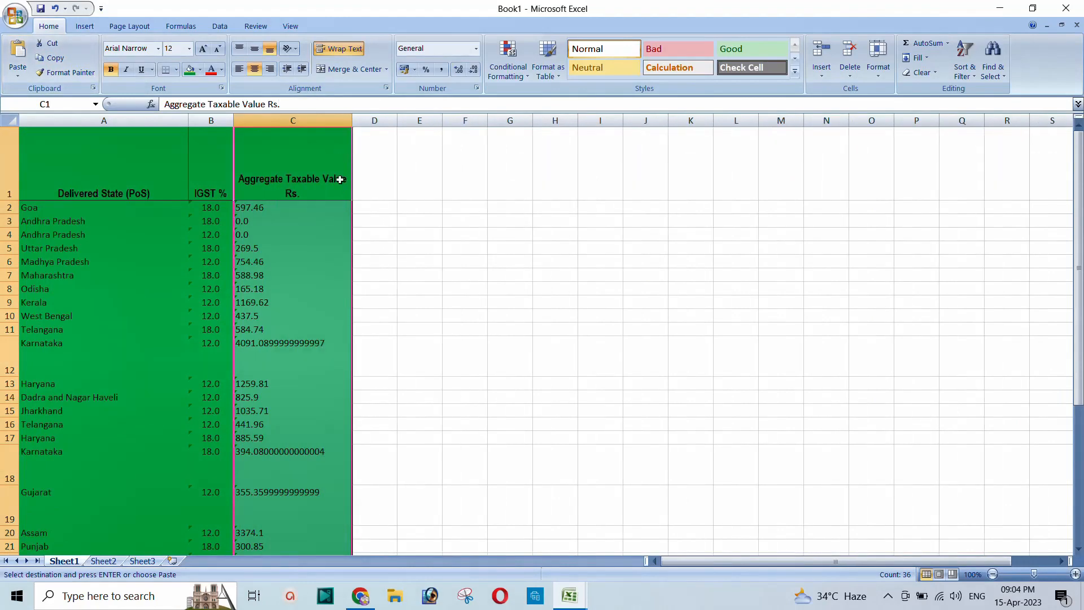
{"action": "left_click", "coordinate": [10, 120]}
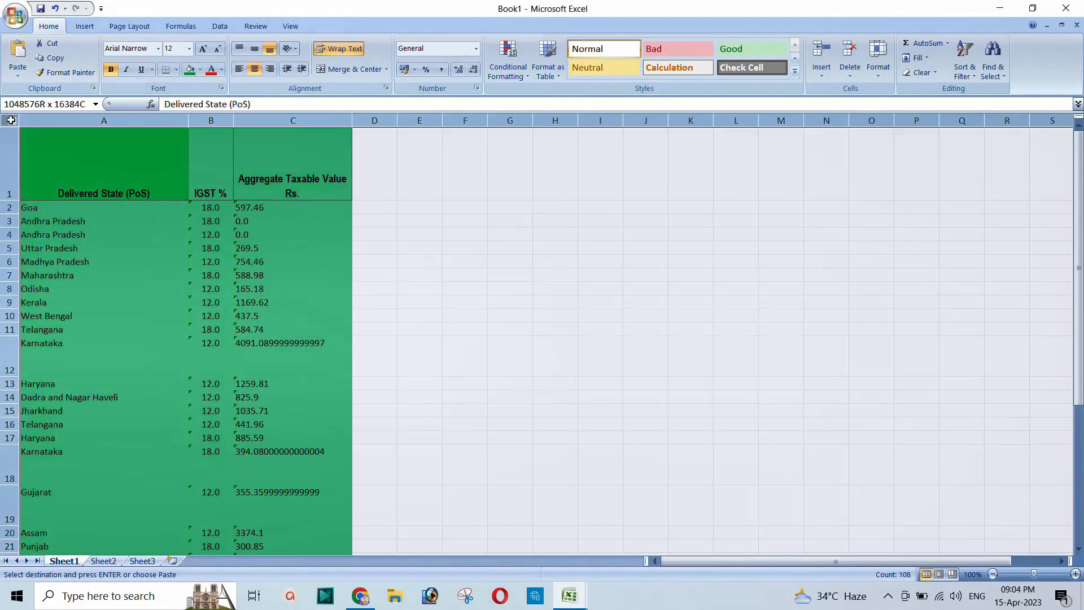
{"action": "double_click", "coordinate": [13, 197]}
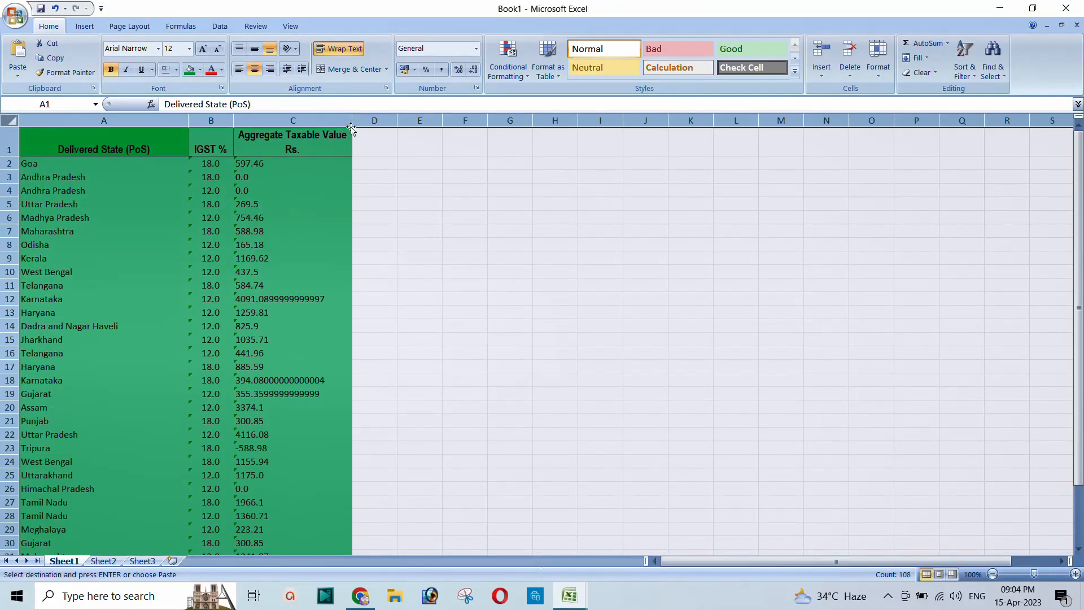
{"action": "double_click", "coordinate": [352, 120]}
- Shorten the header in C1 to "Taxable Value Rs." by removing the word Aggregate
{"action": "left_click", "coordinate": [220, 142]}
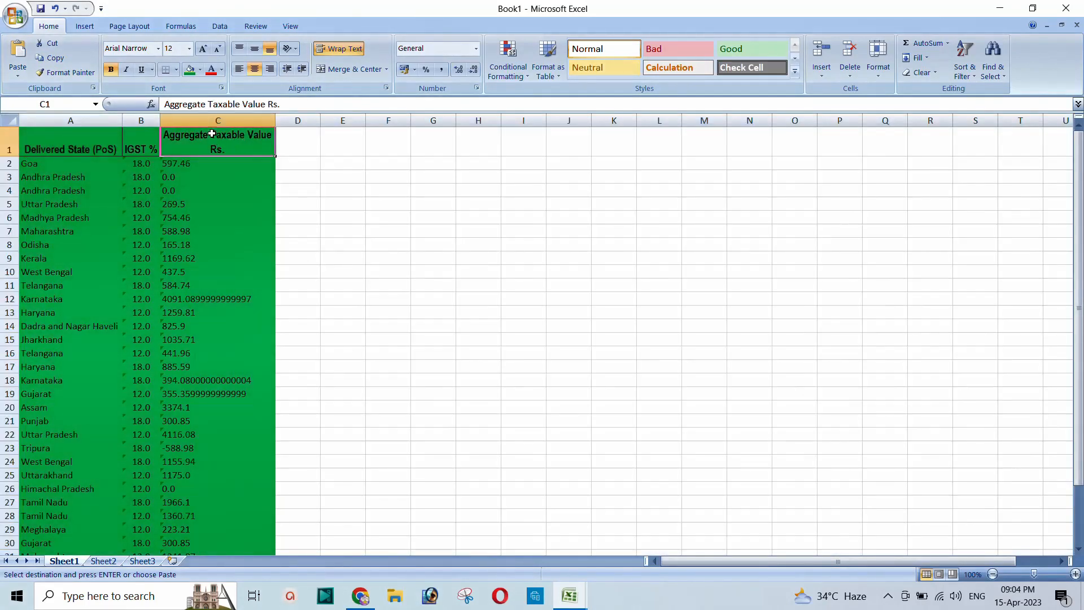
{"action": "double_click", "coordinate": [211, 134]}
{"action": "key", "text": "BackSpace"}
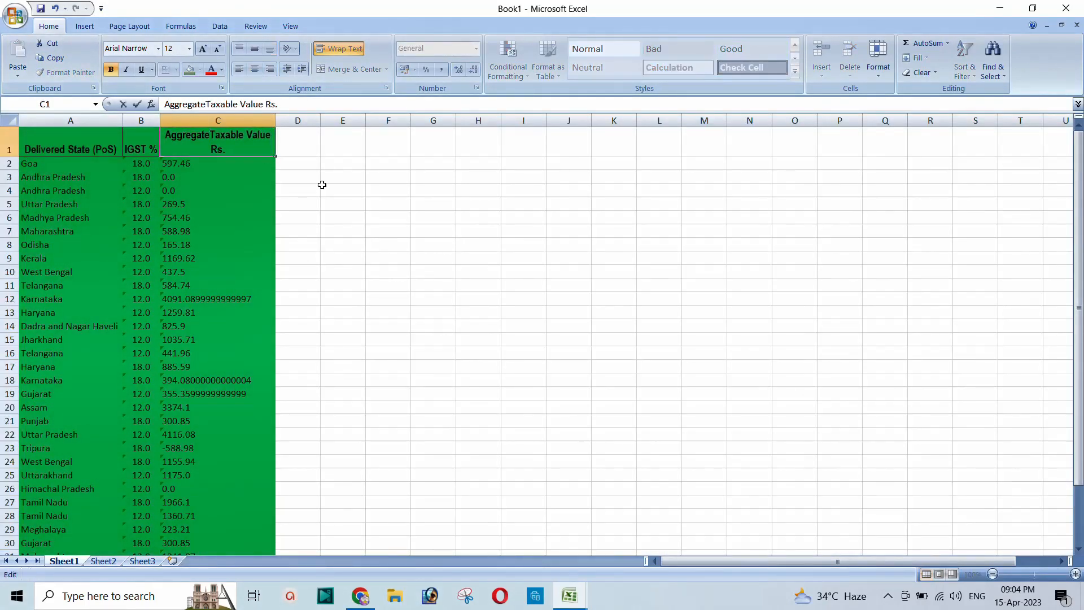
{"action": "key", "text": "BackSpace"}
{"action": "key", "text": "BackSpace"}
{"action": "key", "text": "BackSpace"}
{"action": "key", "text": "BackSpace"}
{"action": "key", "text": "BackSpace"}
{"action": "key", "text": "BackSpace"}
{"action": "key", "text": "BackSpace"}
{"action": "key", "text": "BackSpace"}
{"action": "key", "text": "BackSpace"}
{"action": "key", "text": "Return"}
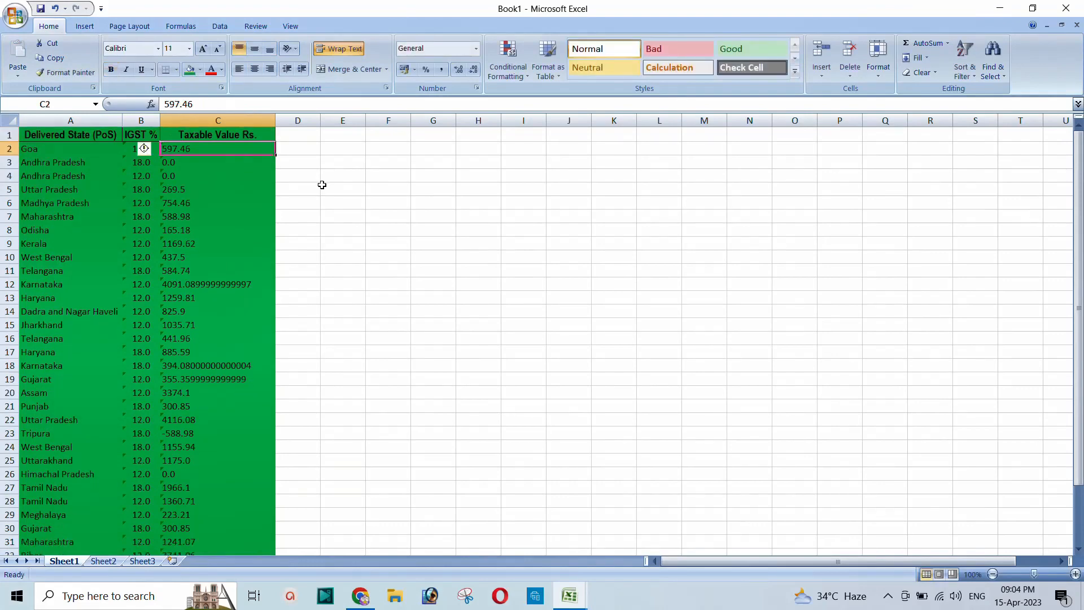
- Remove the fill color from all cells of Sheet1
{"action": "left_click", "coordinate": [9, 120]}
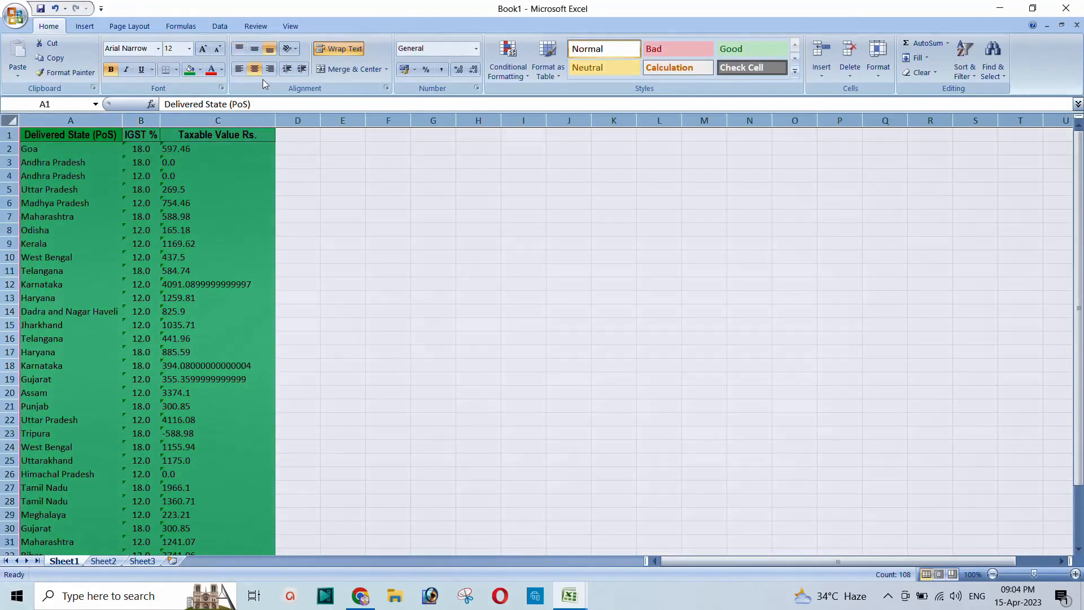
{"action": "left_click", "coordinate": [201, 70]}
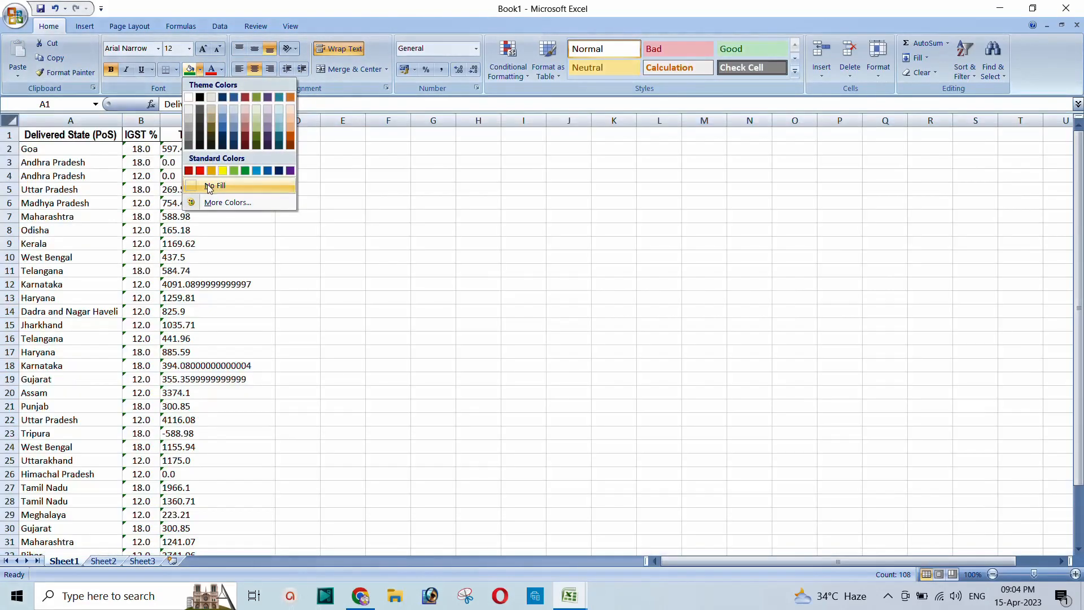
{"action": "left_click", "coordinate": [209, 186]}
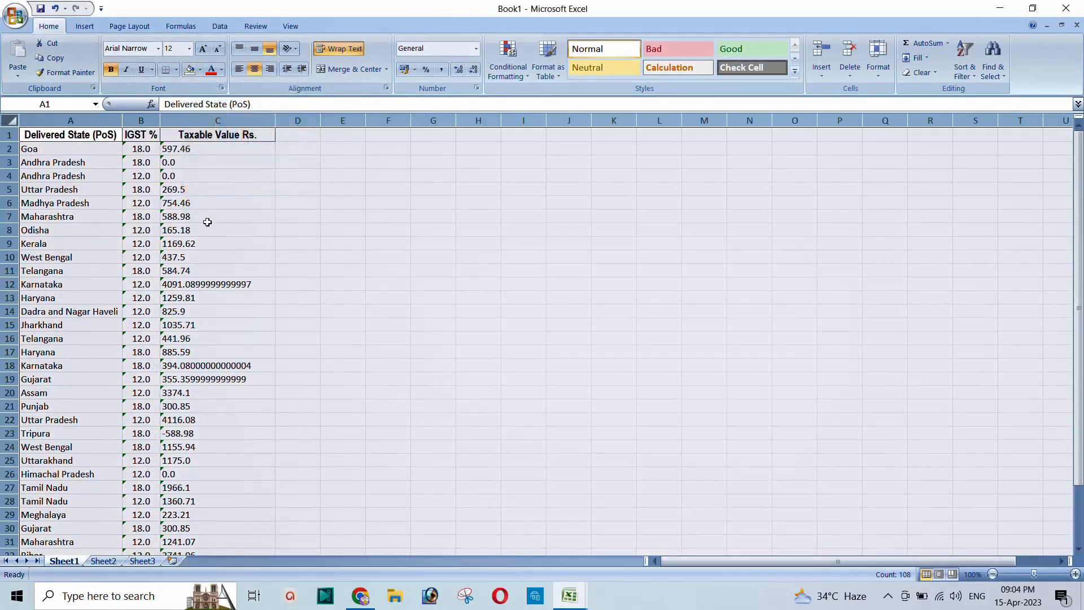
{"action": "left_click", "coordinate": [209, 218]}
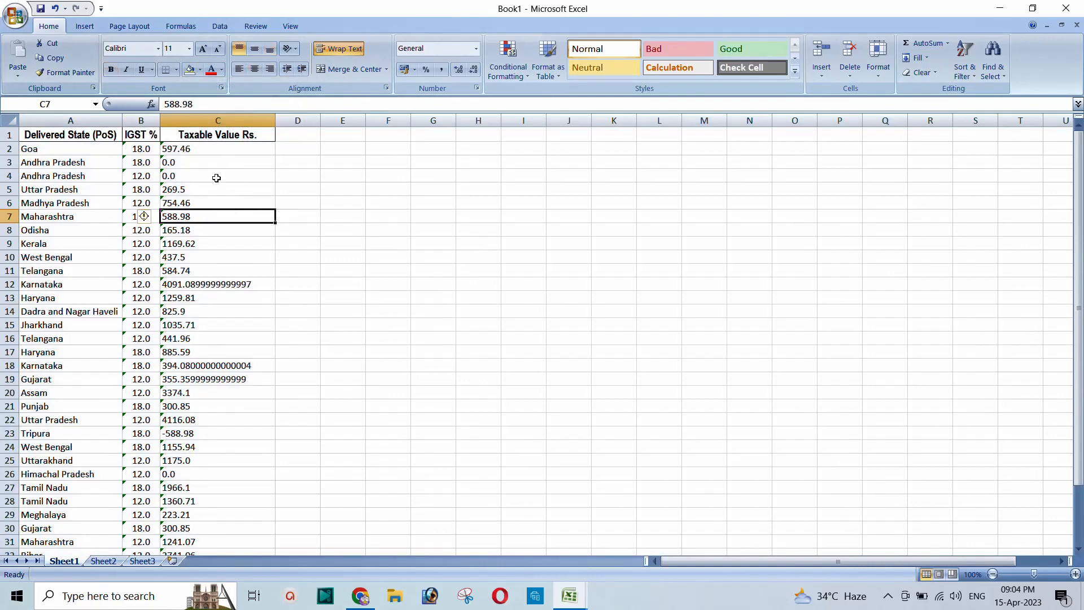
{"action": "scroll", "coordinate": [185, 190], "scroll_direction": "down", "scroll_amount": 5}
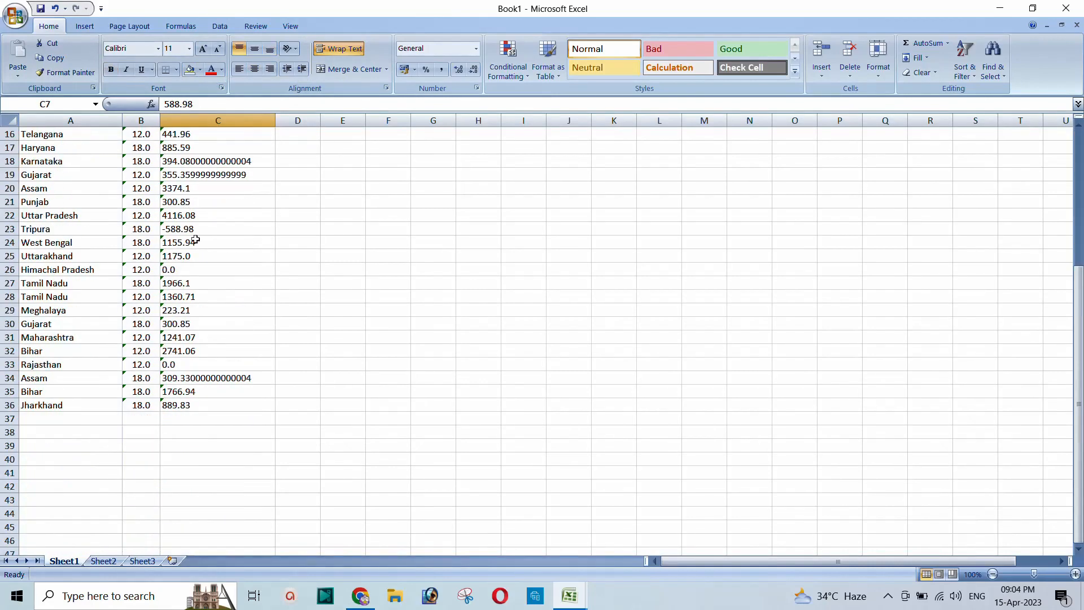
{"action": "scroll", "coordinate": [195, 260], "scroll_direction": "up", "scroll_amount": 5}
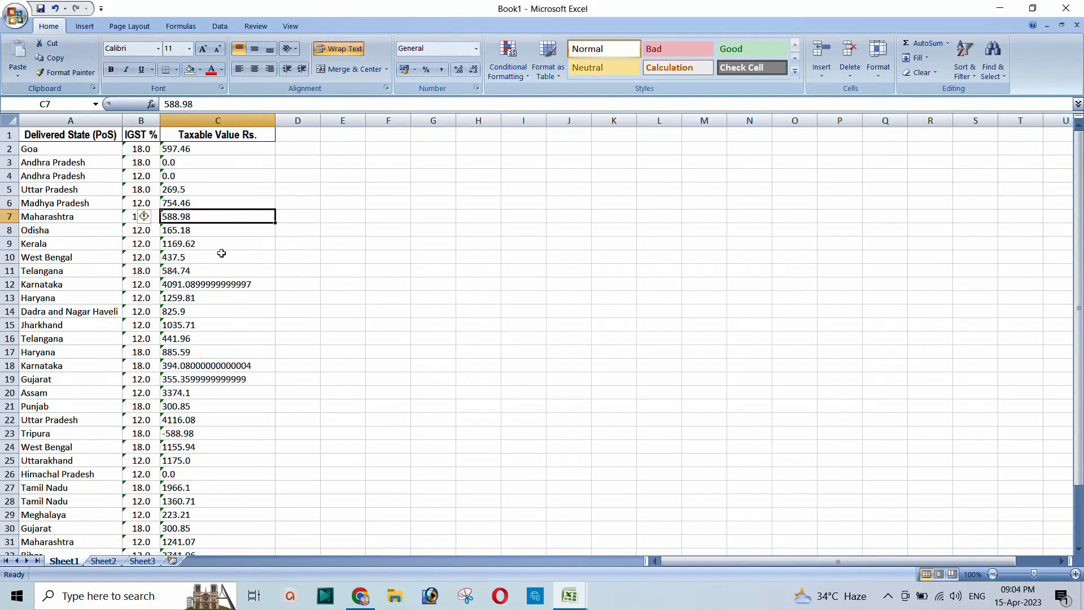
{"action": "left_click", "coordinate": [57, 136]}
{"action": "left_click", "coordinate": [139, 138]}
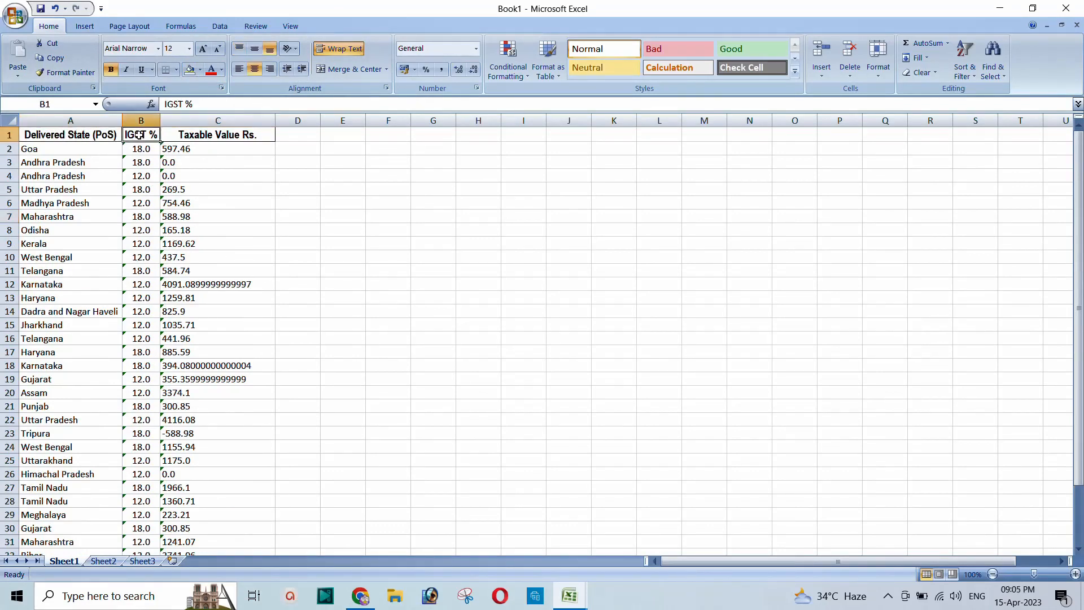
{"action": "left_click", "coordinate": [217, 134]}
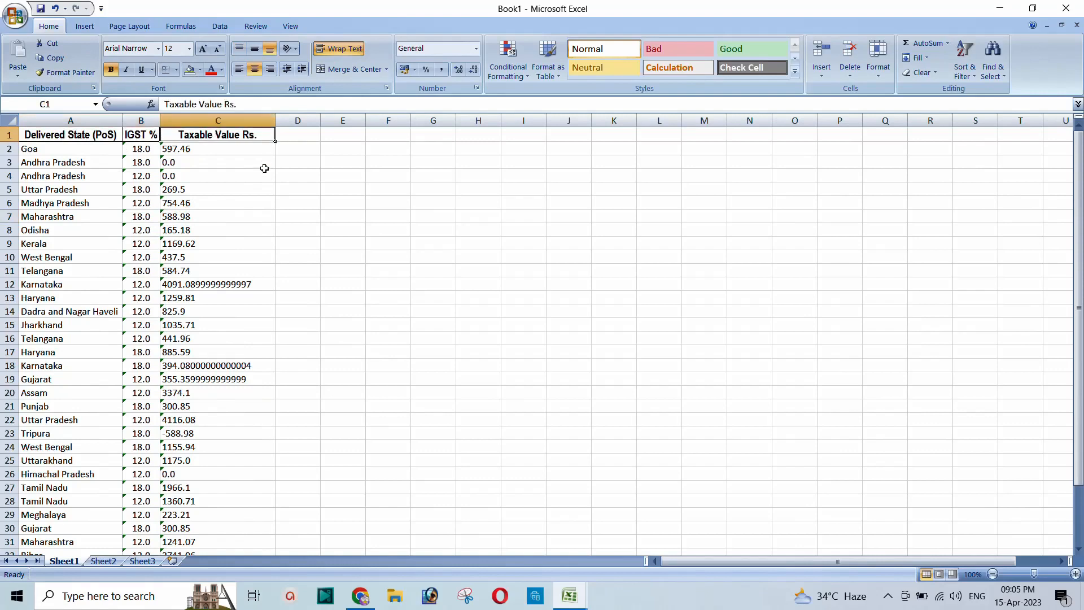
- Convert the taxable values in C2:C36 from text to numbers
{"action": "left_click", "coordinate": [196, 149]}
{"action": "left_click_drag", "start_coordinate": [199, 165], "coordinate": [207, 524]}
{"action": "scroll", "coordinate": [204, 309], "scroll_direction": "up", "scroll_amount": 2}
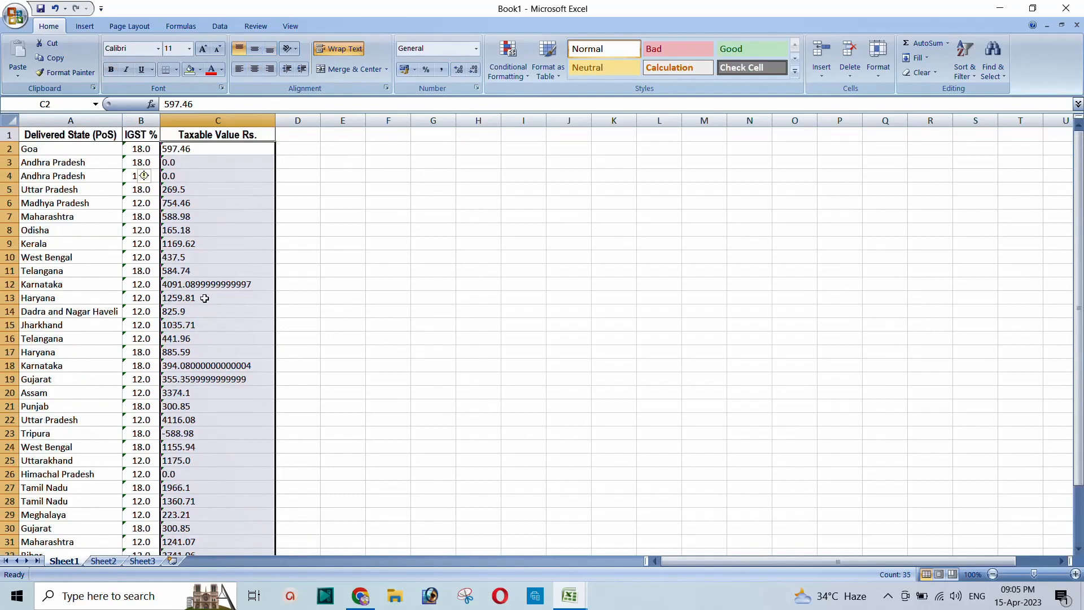
{"action": "left_click", "coordinate": [145, 176]}
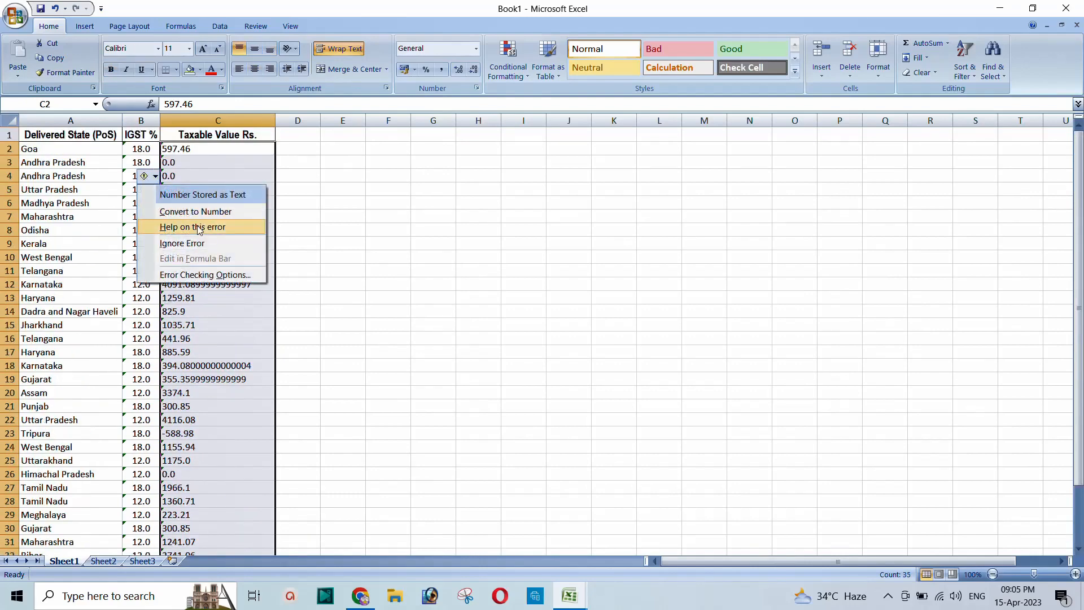
{"action": "left_click", "coordinate": [203, 213]}
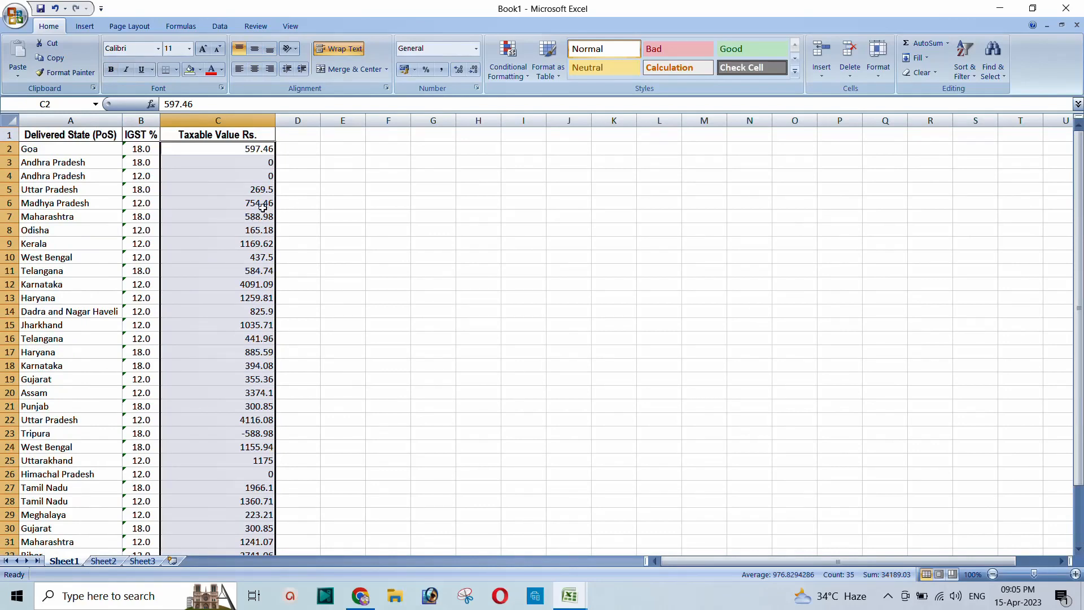
- Show the taxable values in C2:C36 without decimal places and autofit the width of column C
{"action": "left_click", "coordinate": [473, 69]}
{"action": "left_click", "coordinate": [473, 68]}
{"action": "left_click", "coordinate": [237, 162]}
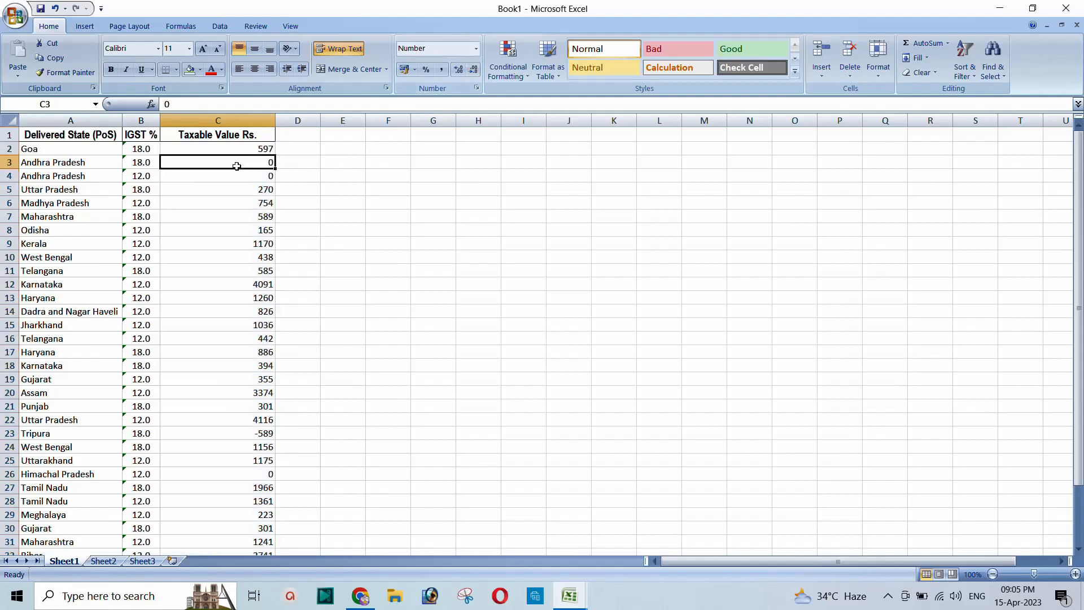
{"action": "double_click", "coordinate": [276, 120]}
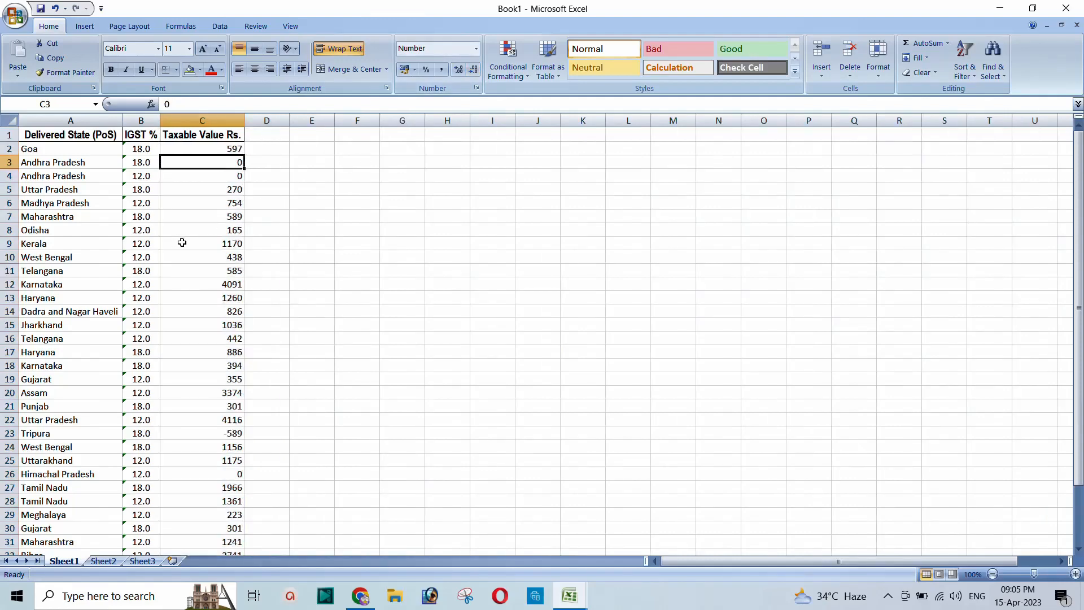
- Review the state-wise rows and their taxable values, including the two Andhra Pradesh rows with different IGST rates
{"action": "scroll", "coordinate": [182, 242], "scroll_direction": "down", "scroll_amount": 3}
{"action": "scroll", "coordinate": [182, 242], "scroll_direction": "up", "scroll_amount": 3}
{"action": "left_click_drag", "start_coordinate": [9, 162], "coordinate": [10, 176]}
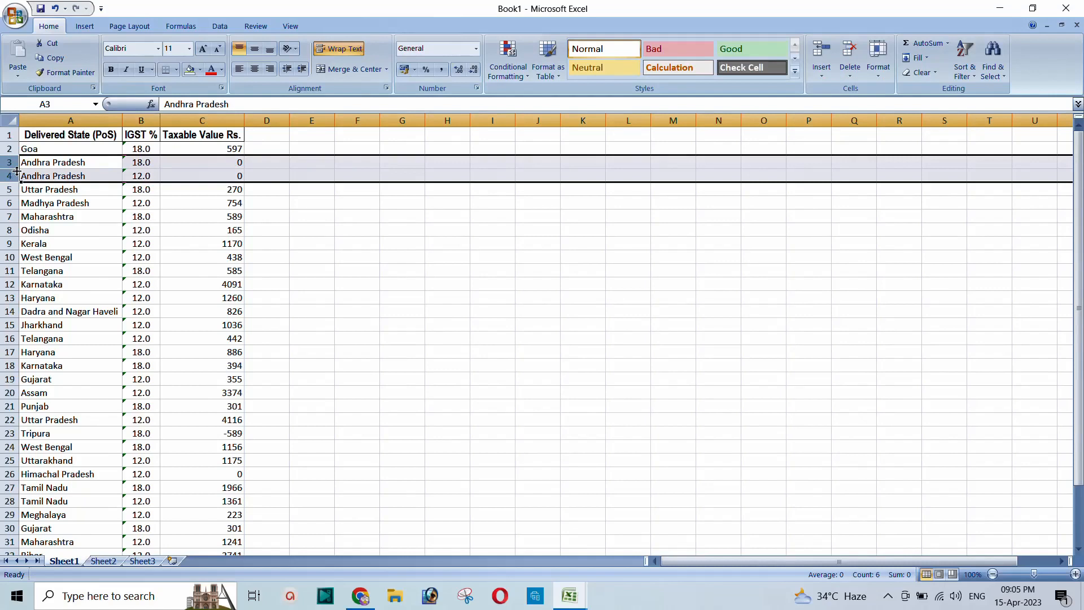
{"action": "left_click", "coordinate": [51, 164]}
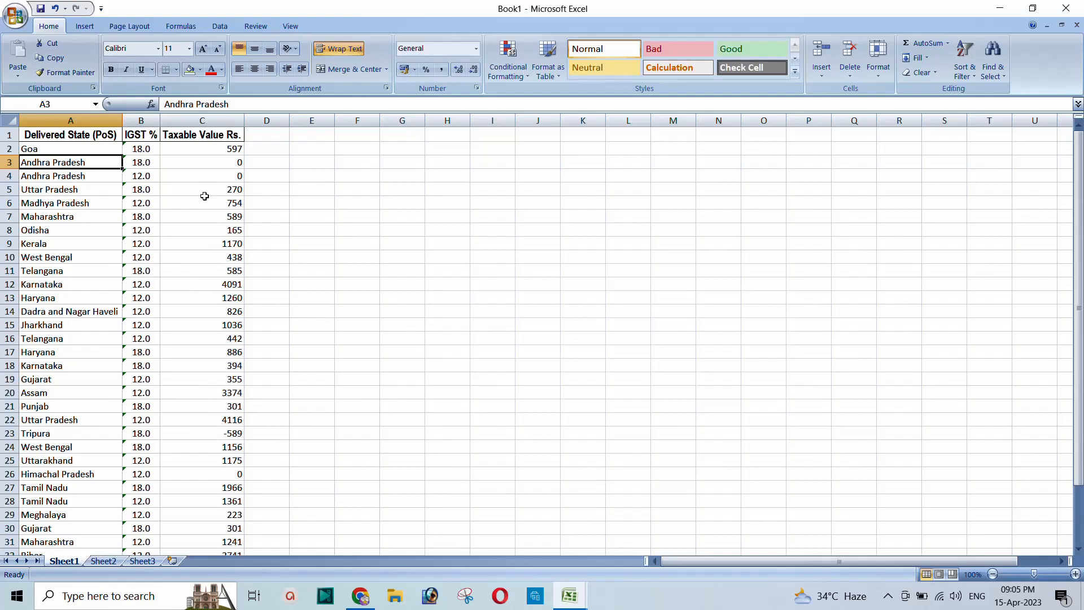
{"action": "scroll", "coordinate": [181, 333], "scroll_direction": "down", "scroll_amount": 2}
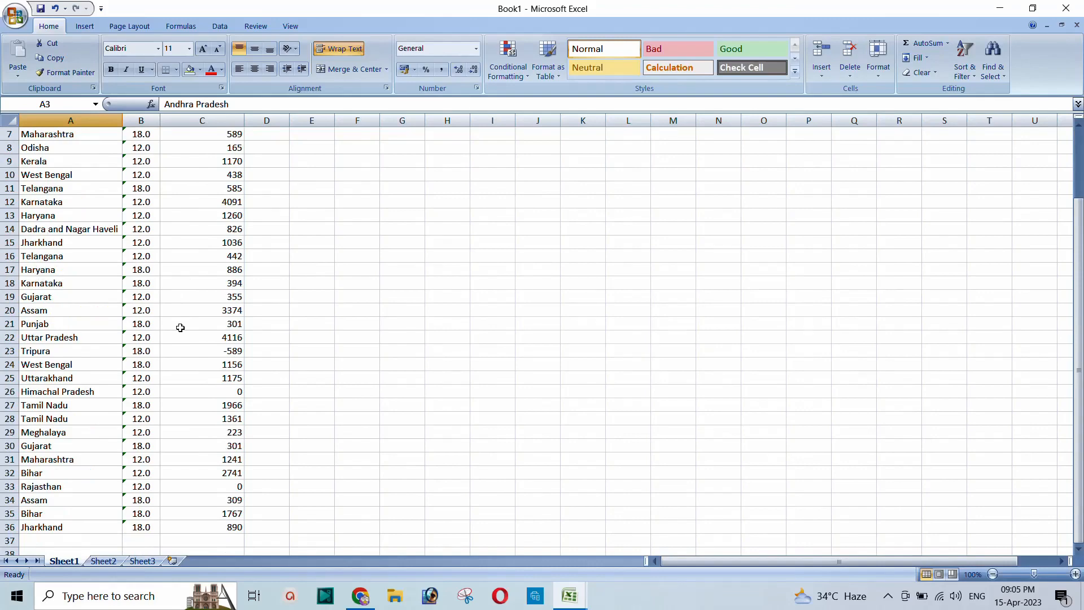
{"action": "scroll", "coordinate": [206, 300], "scroll_direction": "up", "scroll_amount": 2}
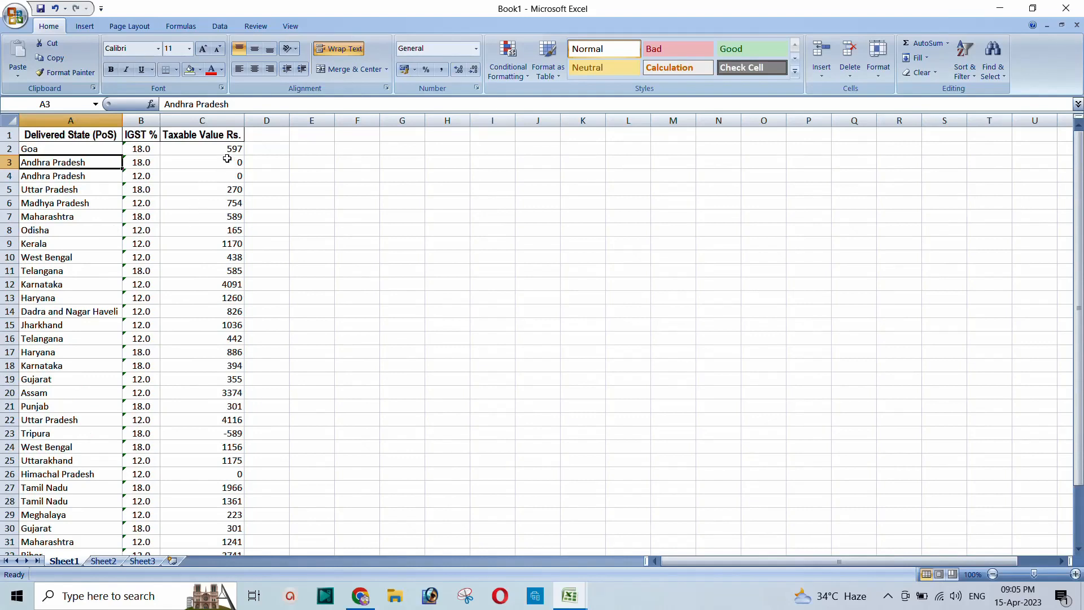
{"action": "left_click", "coordinate": [204, 148]}
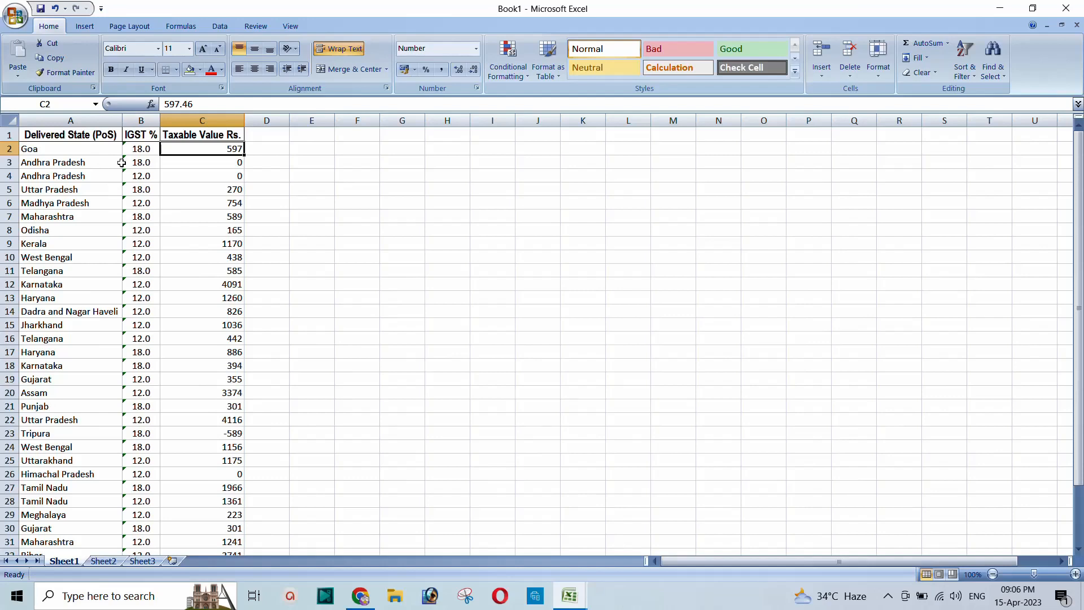
- Create a PivotTable from Sheet1!$A$1:$C$36, placed on the existing worksheet at cell E1
{"action": "left_click", "coordinate": [85, 150]}
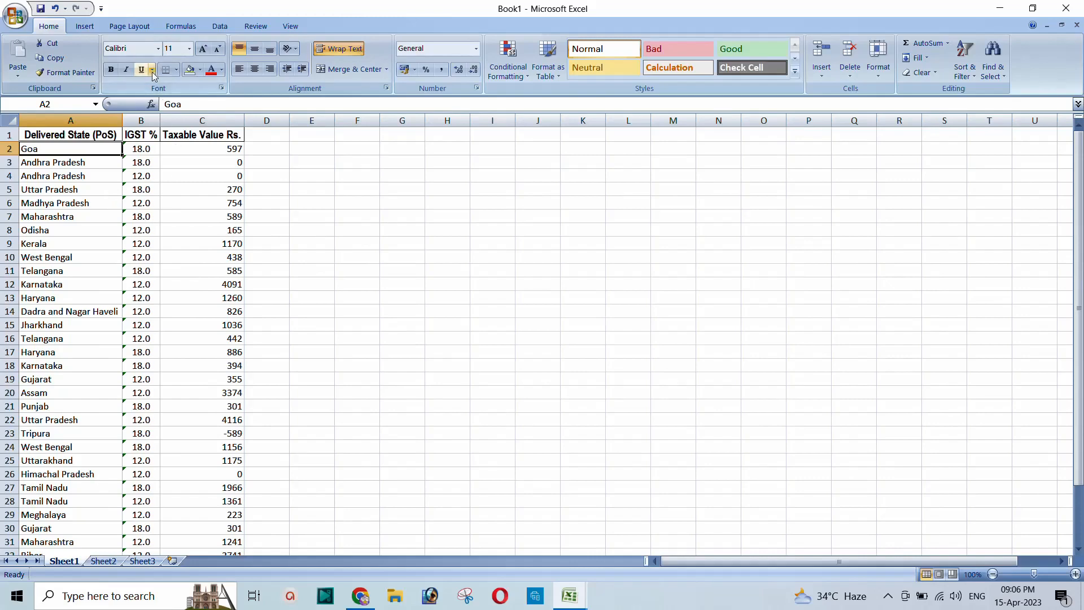
{"action": "left_click", "coordinate": [85, 27]}
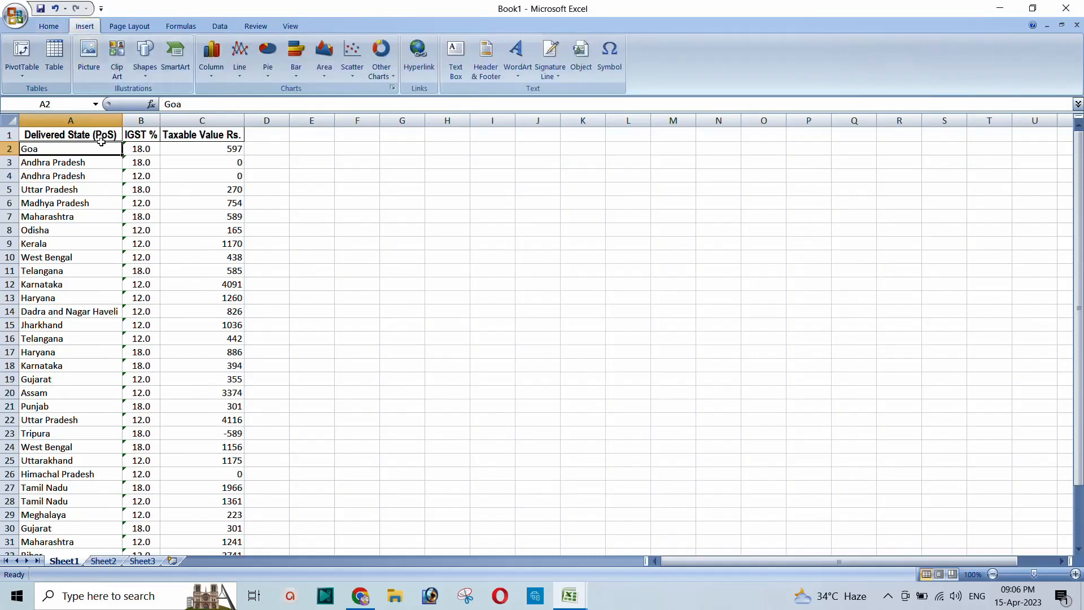
{"action": "left_click", "coordinate": [22, 57]}
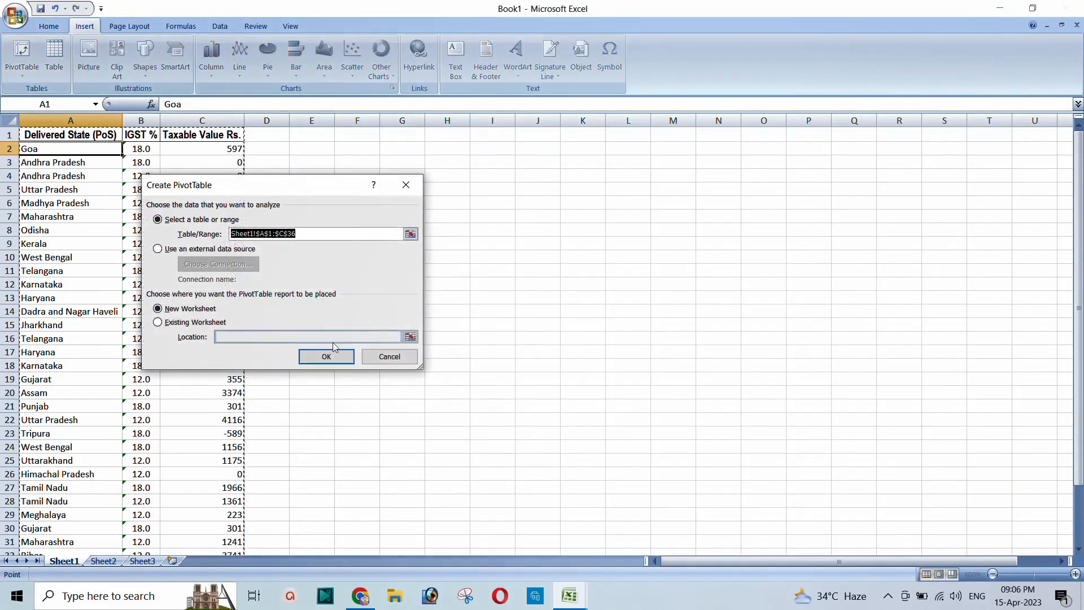
{"action": "left_click", "coordinate": [163, 324]}
{"action": "left_click_drag", "start_coordinate": [297, 178], "coordinate": [471, 272]}
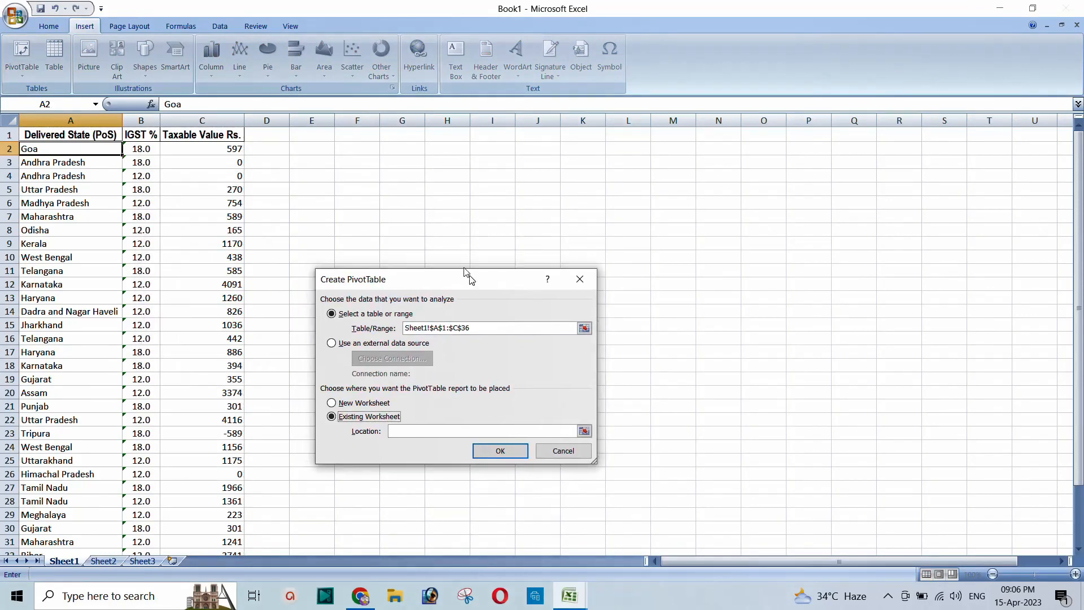
{"action": "left_click", "coordinate": [320, 141]}
{"action": "left_click", "coordinate": [499, 450]}
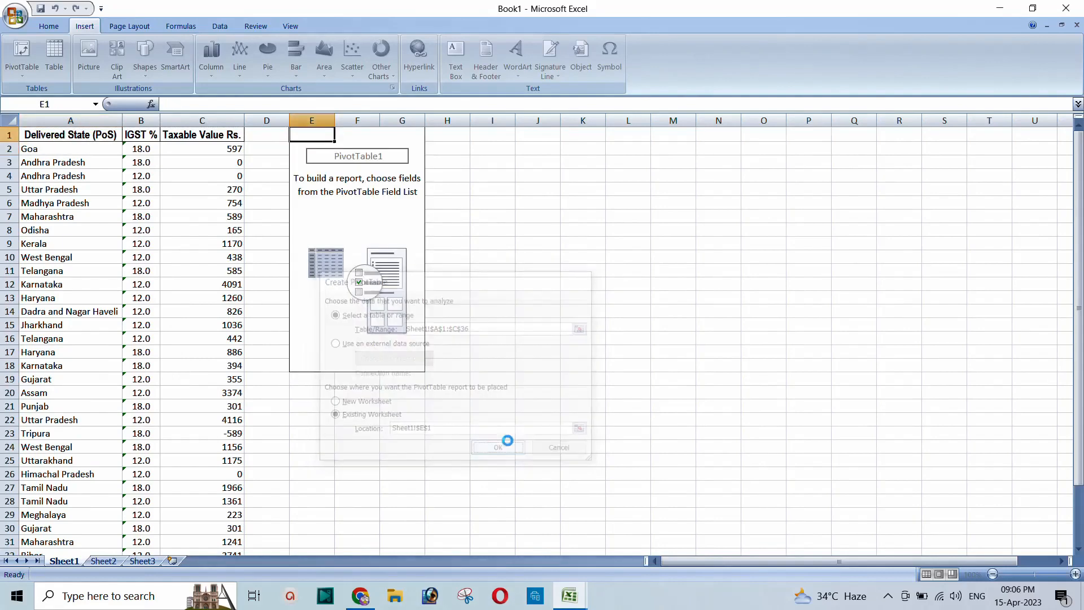
- Add Delivered State (PoS) and IGST % as row labels and Taxable Value Rs. as summed values to the PivotTable
{"action": "left_click", "coordinate": [952, 165]}
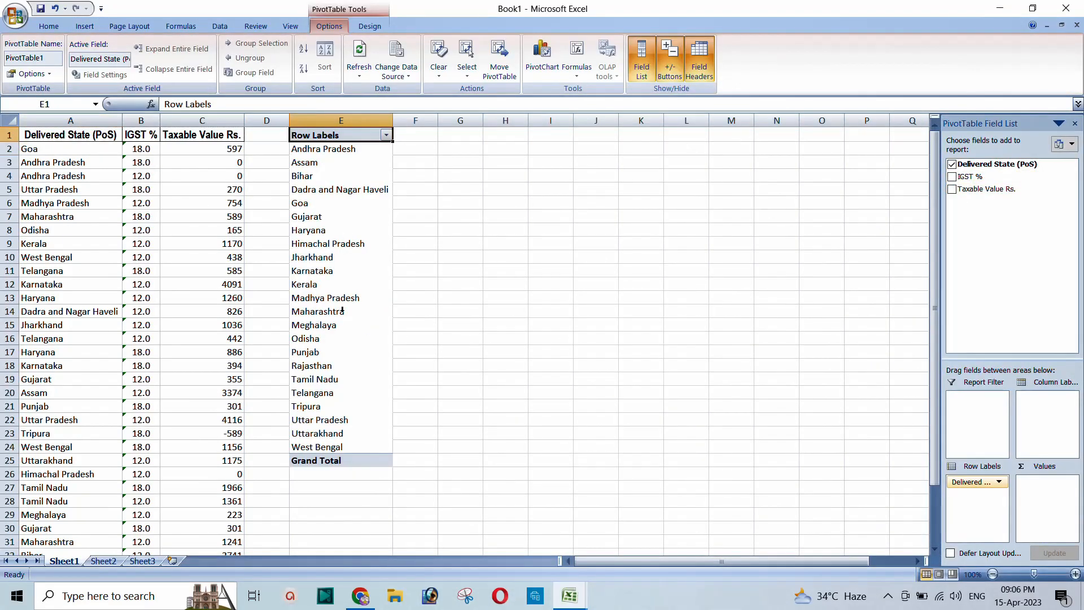
{"action": "left_click", "coordinate": [952, 177]}
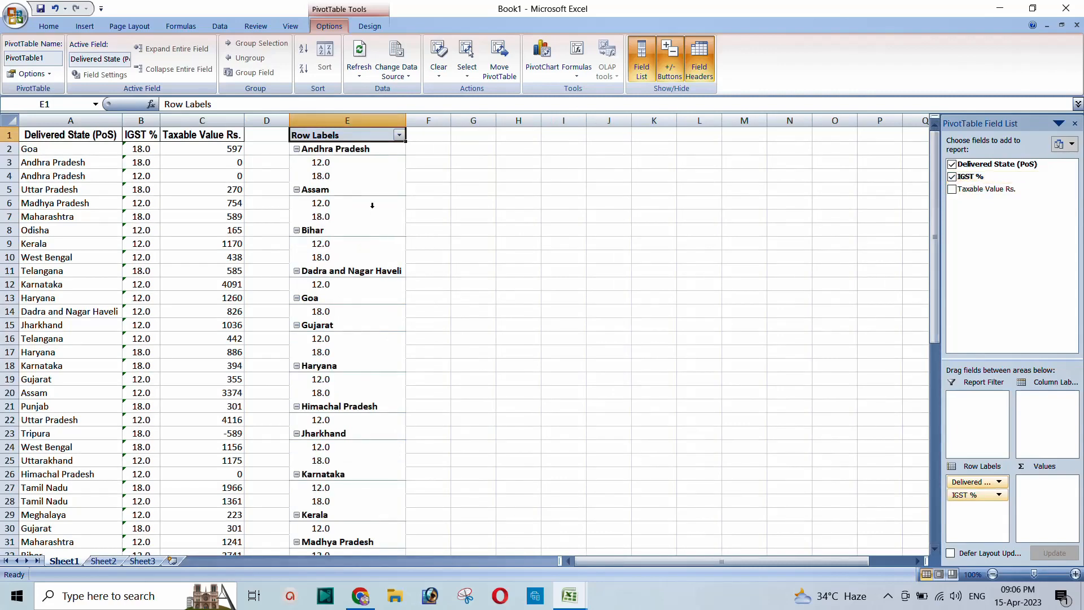
{"action": "left_click", "coordinate": [952, 189]}
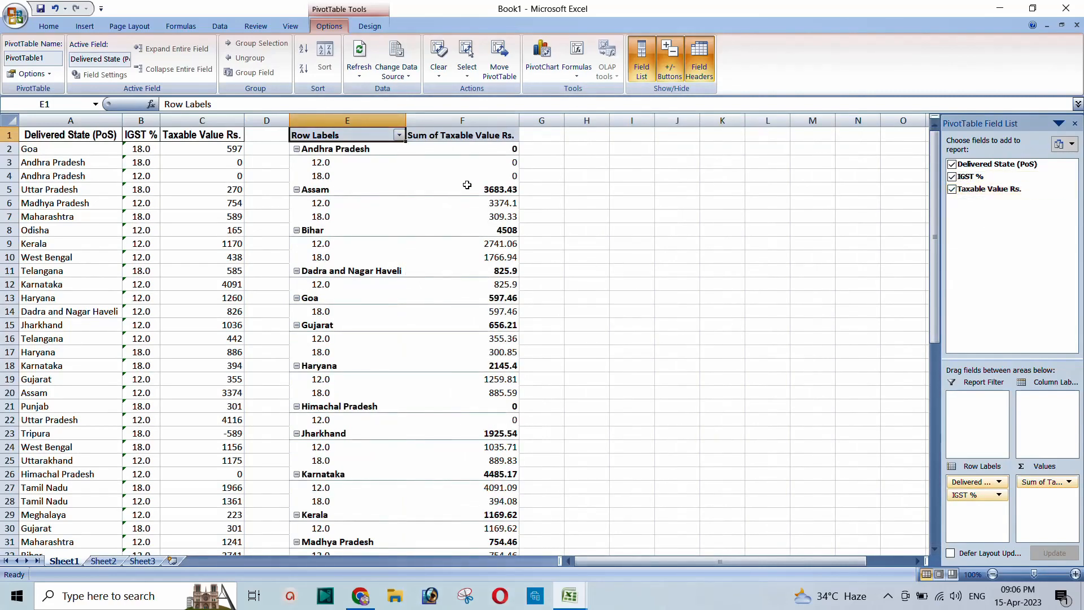
- Turn off subtotals in the PivotTable so only the IGST rate rows under each state carry values
{"action": "mouse_move", "coordinate": [481, 159]}
{"action": "left_click", "coordinate": [374, 27]}
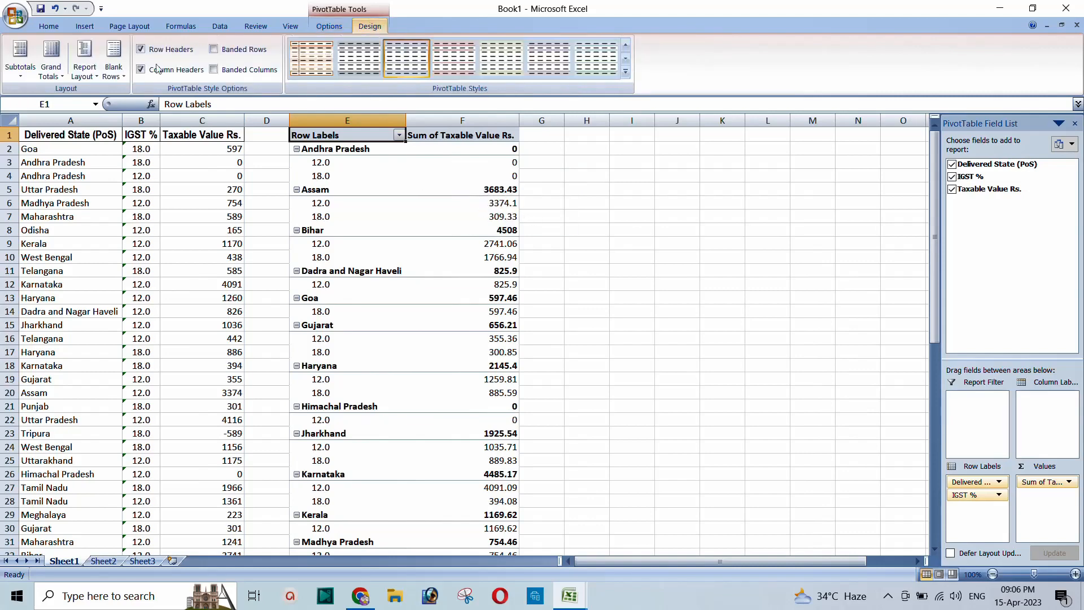
{"action": "left_click", "coordinate": [23, 75]}
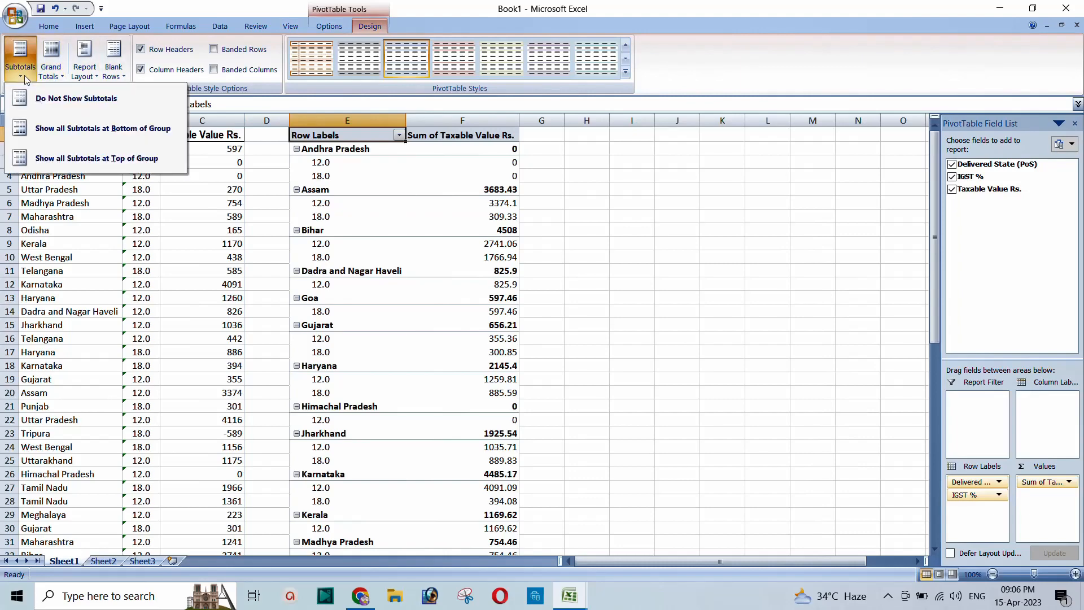
{"action": "left_click", "coordinate": [74, 100]}
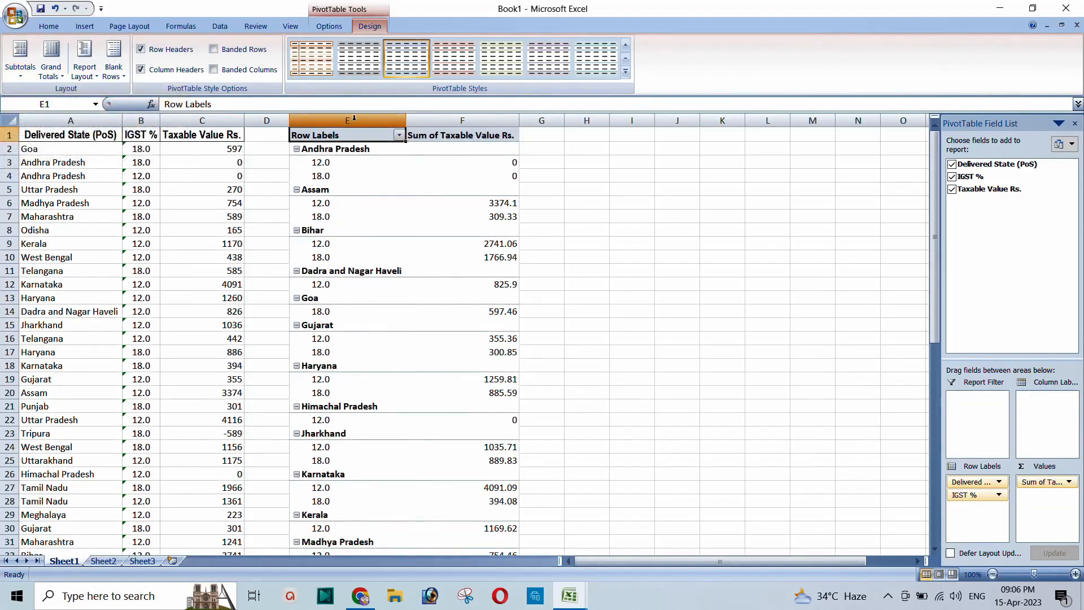
- Right-align the row labels in column E and left-align the taxable value sums in column F
{"action": "left_click", "coordinate": [354, 118]}
{"action": "left_click", "coordinate": [51, 26]}
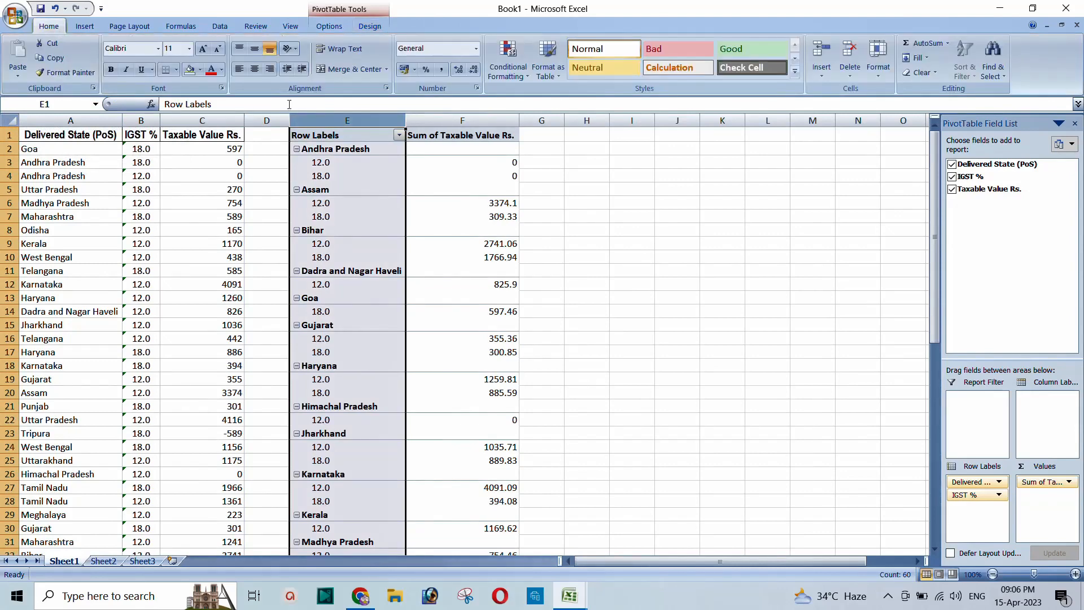
{"action": "left_click", "coordinate": [270, 68]}
{"action": "left_click", "coordinate": [469, 118]}
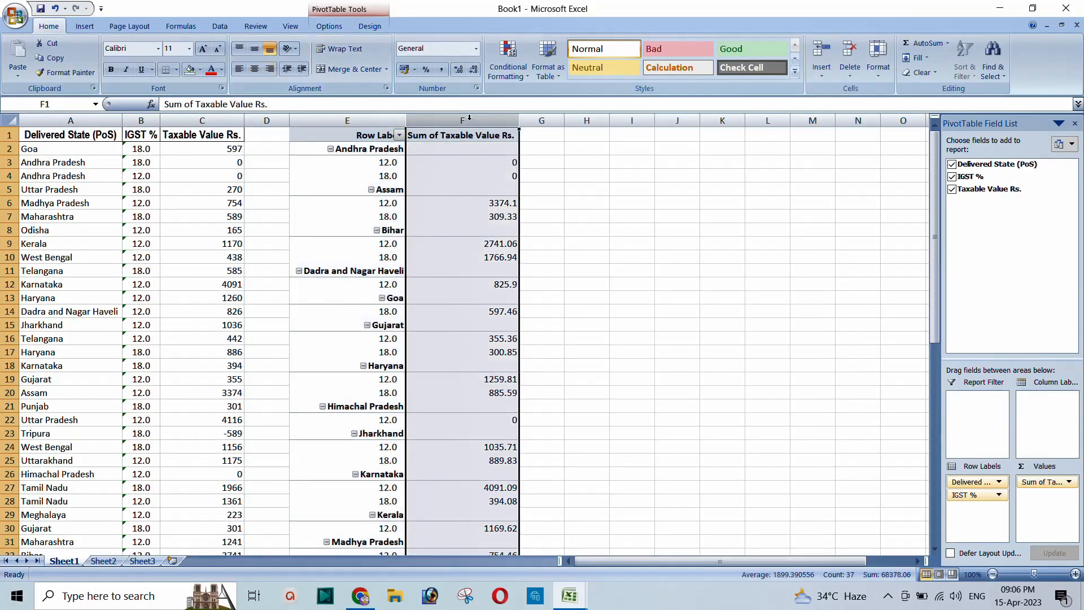
{"action": "left_click", "coordinate": [239, 69]}
{"action": "left_click", "coordinate": [457, 217]}
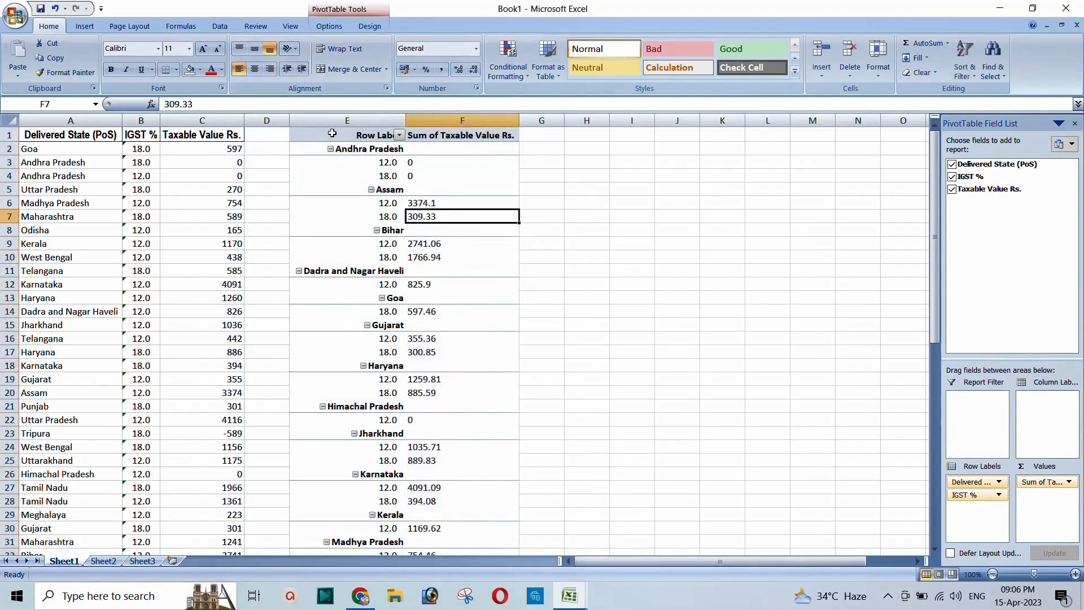
- Apply all borders to the whole PivotTable range E1:F60 and look through the bordered rows
{"action": "left_click_drag", "start_coordinate": [332, 133], "coordinate": [449, 502]}
{"action": "left_click", "coordinate": [176, 69]}
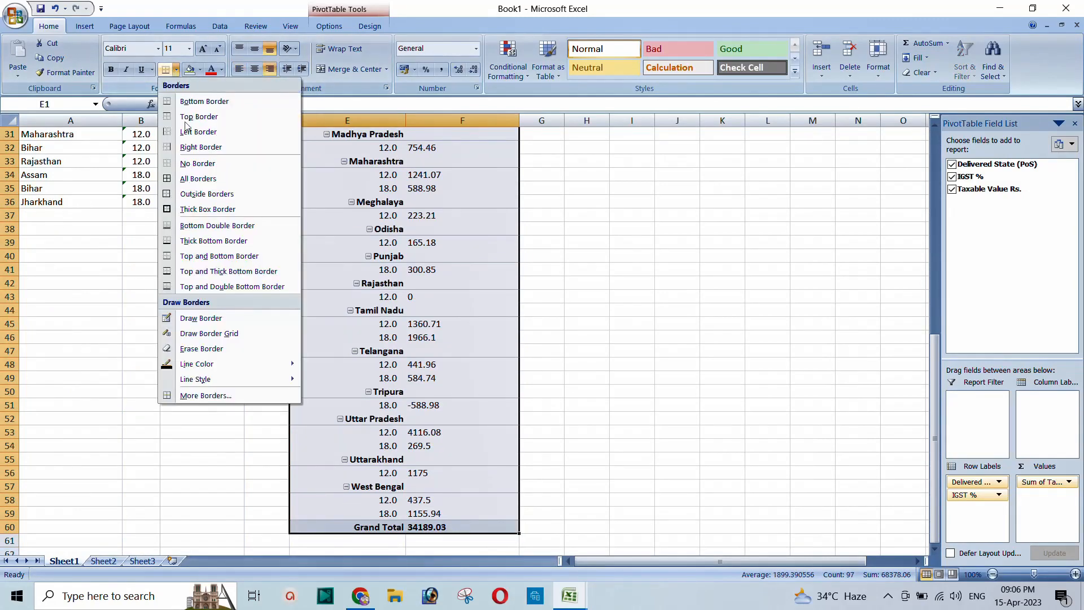
{"action": "left_click", "coordinate": [198, 178]}
{"action": "scroll", "coordinate": [452, 248], "scroll_direction": "down", "scroll_amount": 1}
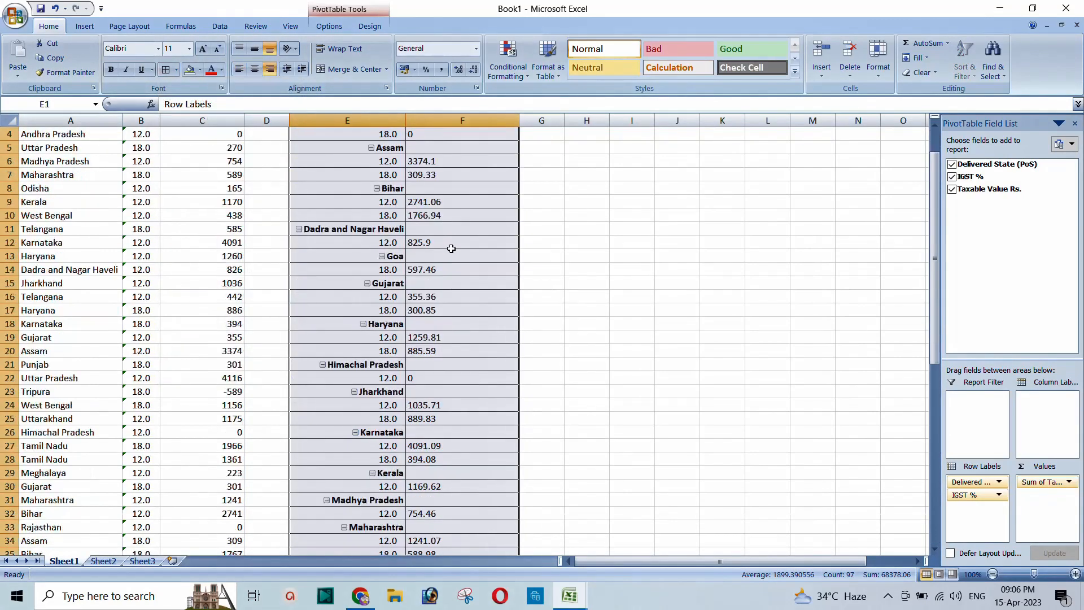
{"action": "scroll", "coordinate": [452, 248], "scroll_direction": "down", "scroll_amount": 10}
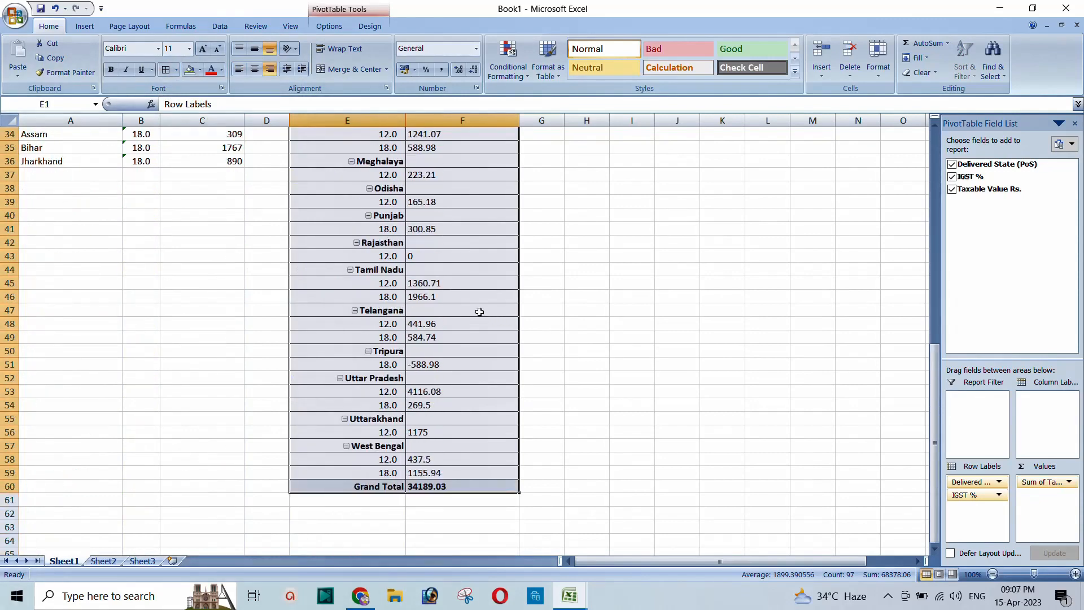
{"action": "scroll", "coordinate": [480, 311], "scroll_direction": "up", "scroll_amount": 11}
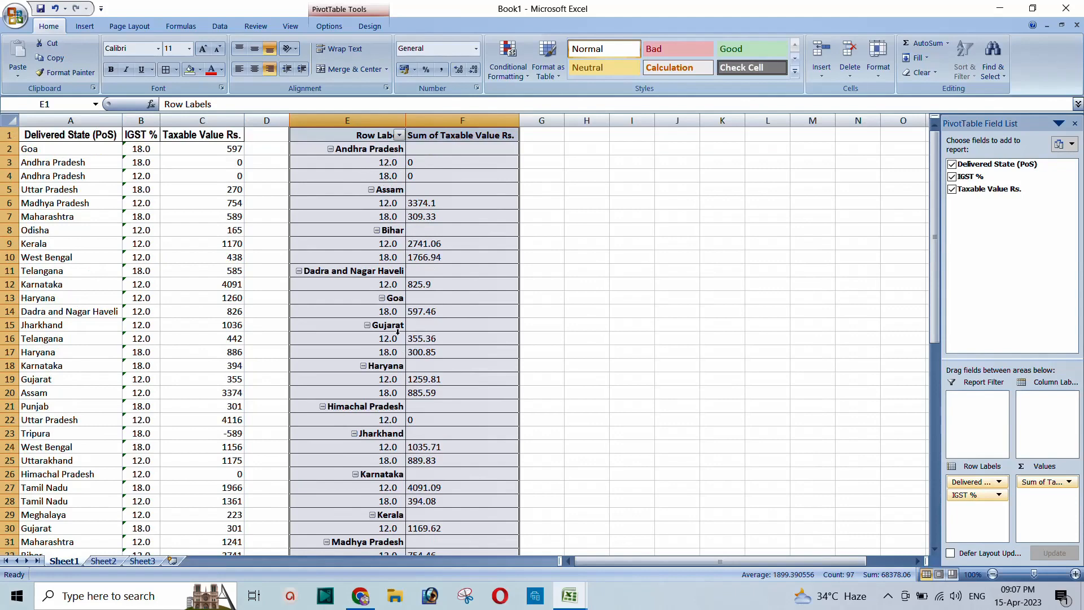
{"action": "scroll", "coordinate": [396, 326], "scroll_direction": "down", "scroll_amount": 5}
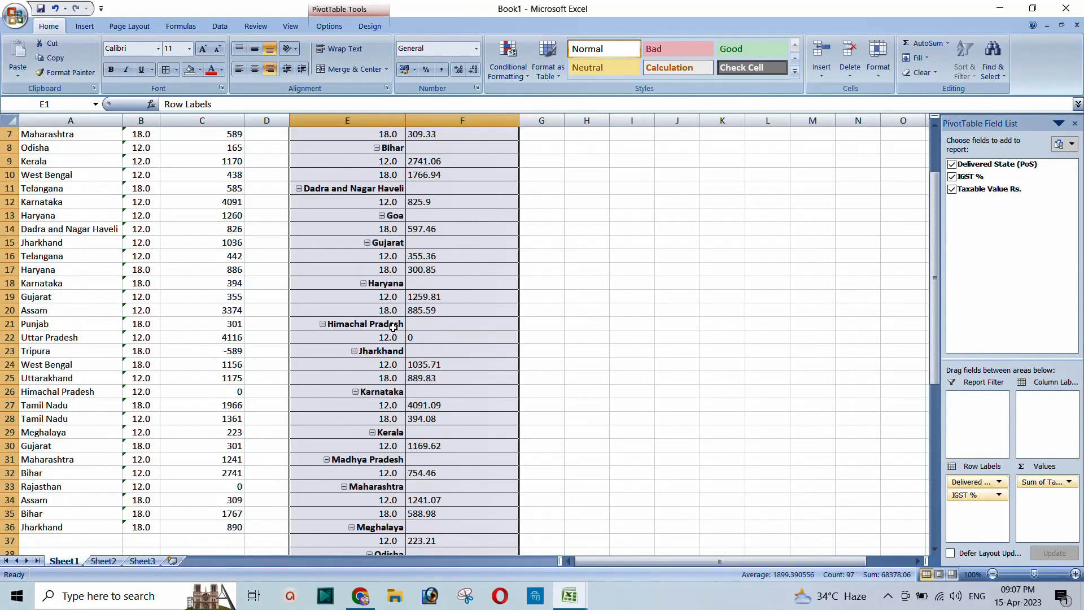
{"action": "scroll", "coordinate": [423, 319], "scroll_direction": "down", "scroll_amount": 6}
{"action": "scroll", "coordinate": [438, 310], "scroll_direction": "up", "scroll_amount": 11}
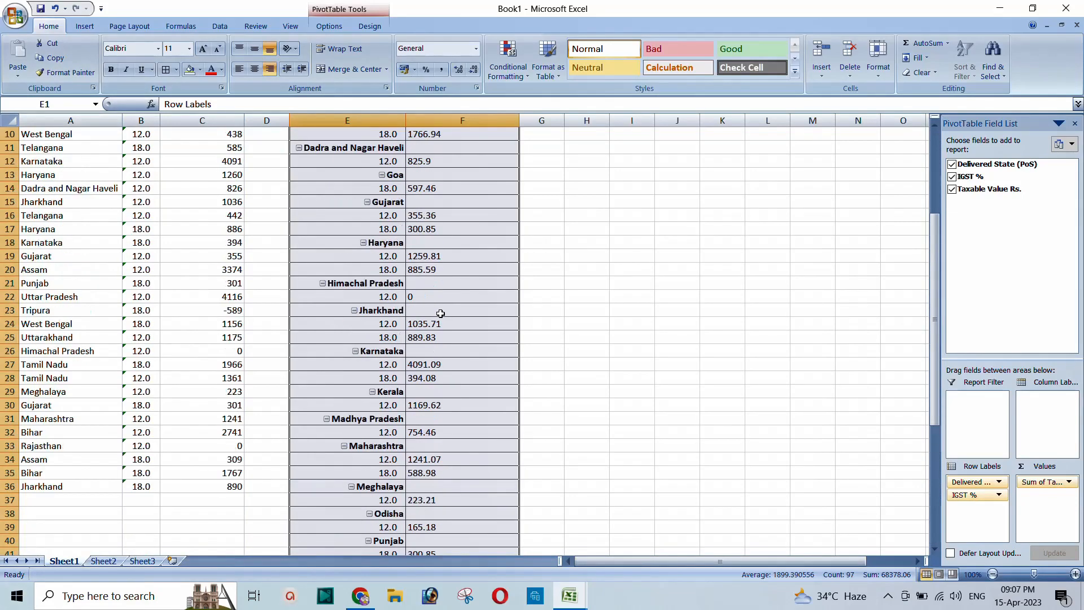
- Format column F as Number with 0 decimal places
{"action": "left_click", "coordinate": [446, 134]}
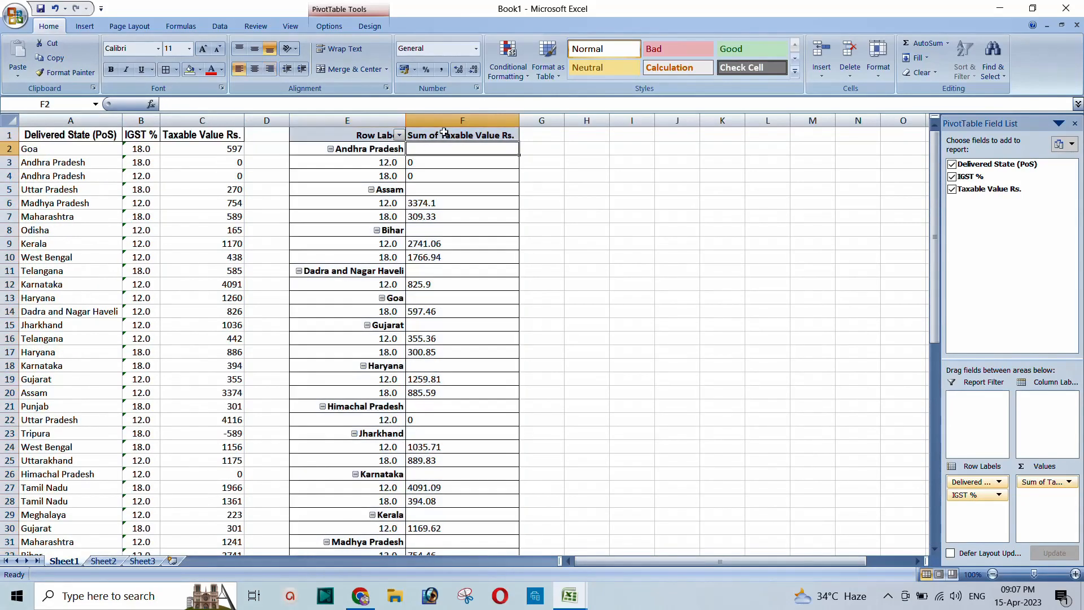
{"action": "left_click", "coordinate": [454, 120]}
{"action": "right_click", "coordinate": [453, 121]}
{"action": "left_click", "coordinate": [508, 237]}
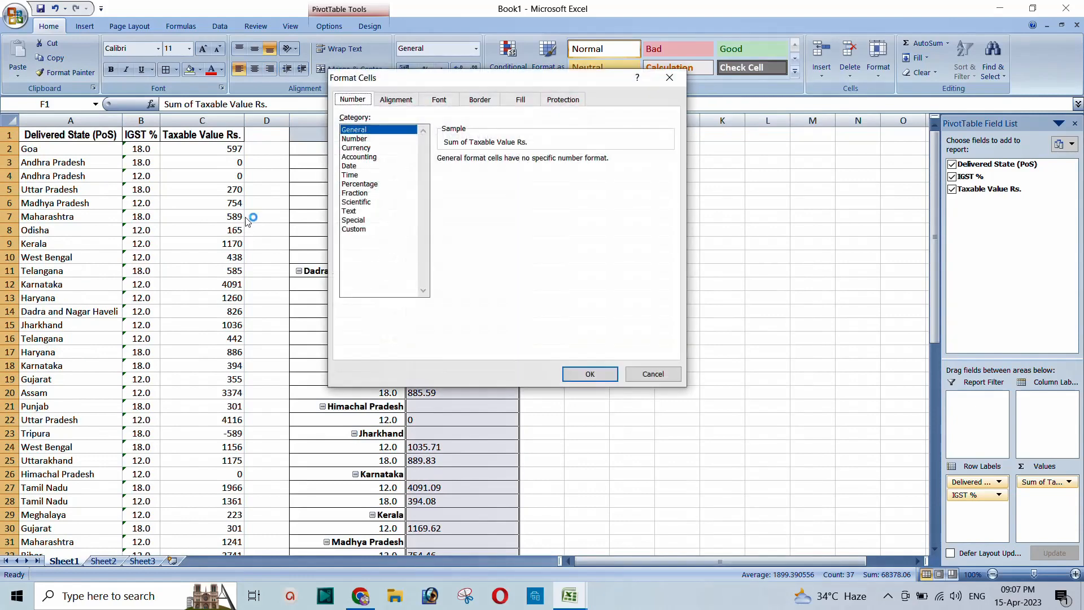
{"action": "left_click", "coordinate": [357, 147]}
{"action": "left_click", "coordinate": [355, 138]}
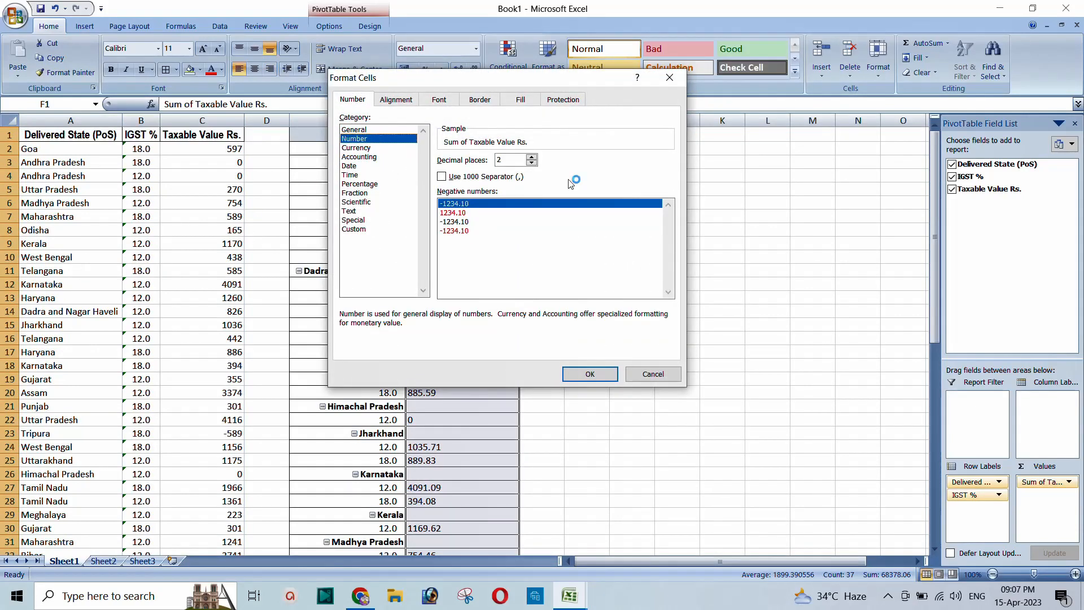
{"action": "left_click", "coordinate": [531, 163]}
{"action": "left_click", "coordinate": [531, 163]}
{"action": "left_click", "coordinate": [589, 374]}
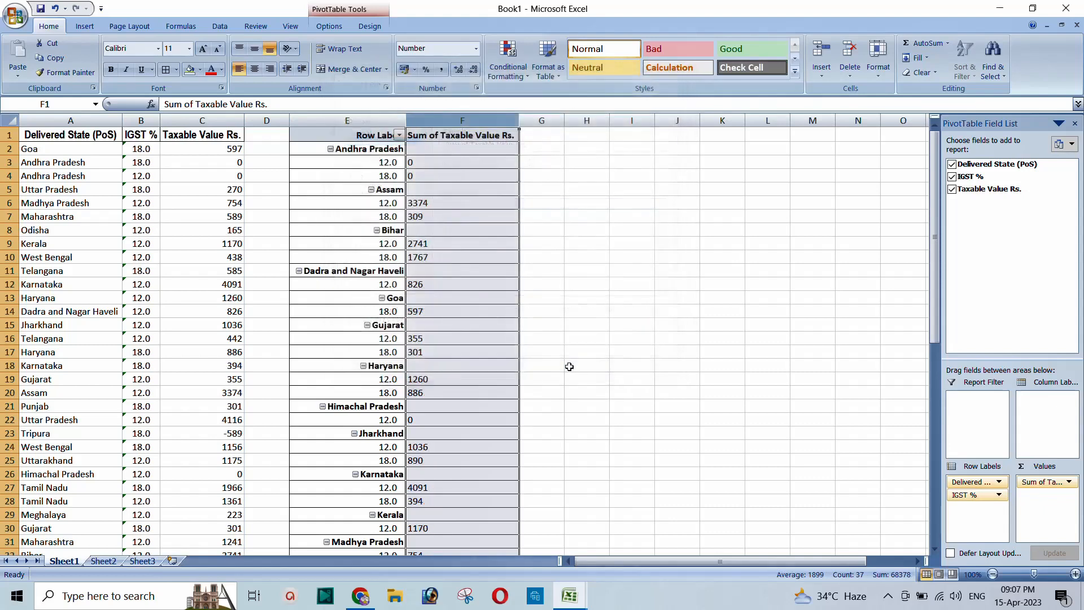
- Examine the last rows and the Grand Total of the PivotTable at 158% zoom
{"action": "scroll", "coordinate": [493, 343], "scroll_direction": "down", "scroll_amount": 6}
{"action": "scroll", "coordinate": [496, 345], "scroll_direction": "down", "scroll_amount": 6}
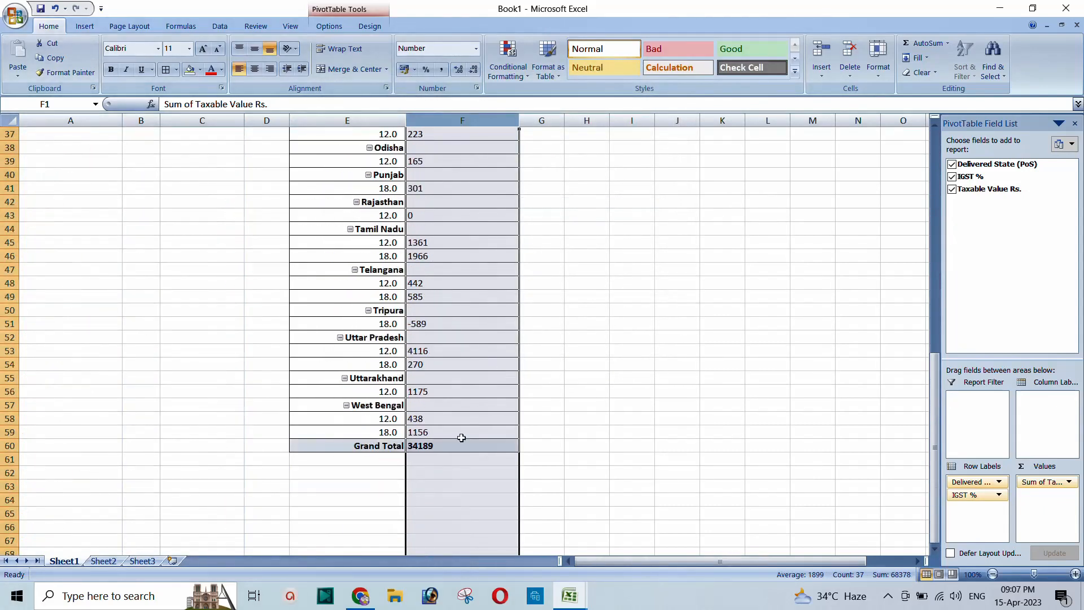
{"action": "left_click_drag", "start_coordinate": [356, 446], "coordinate": [496, 443]}
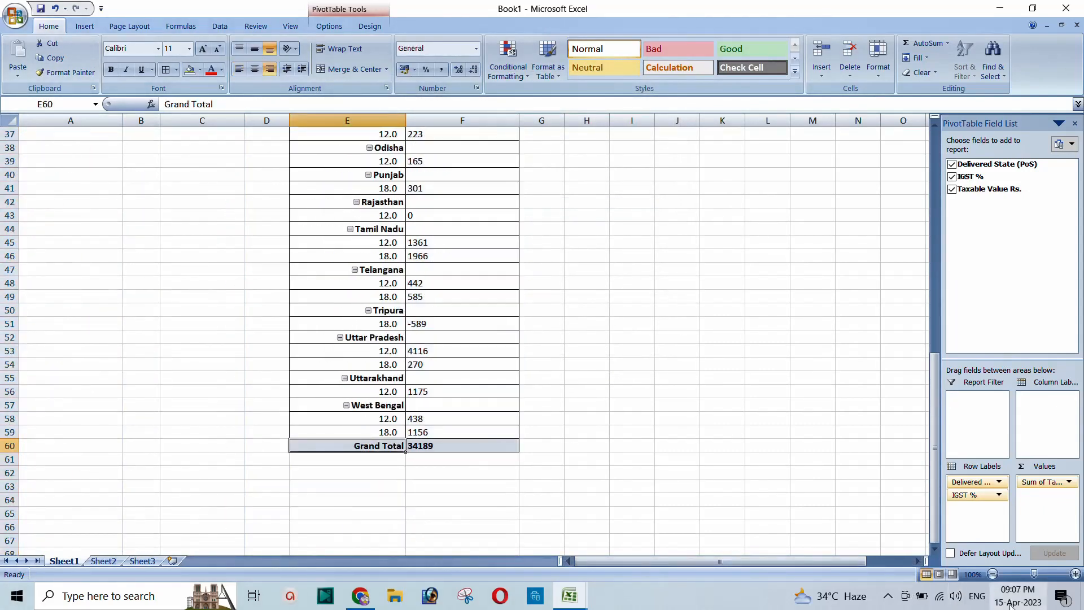
{"action": "left_click", "coordinate": [1039, 575]}
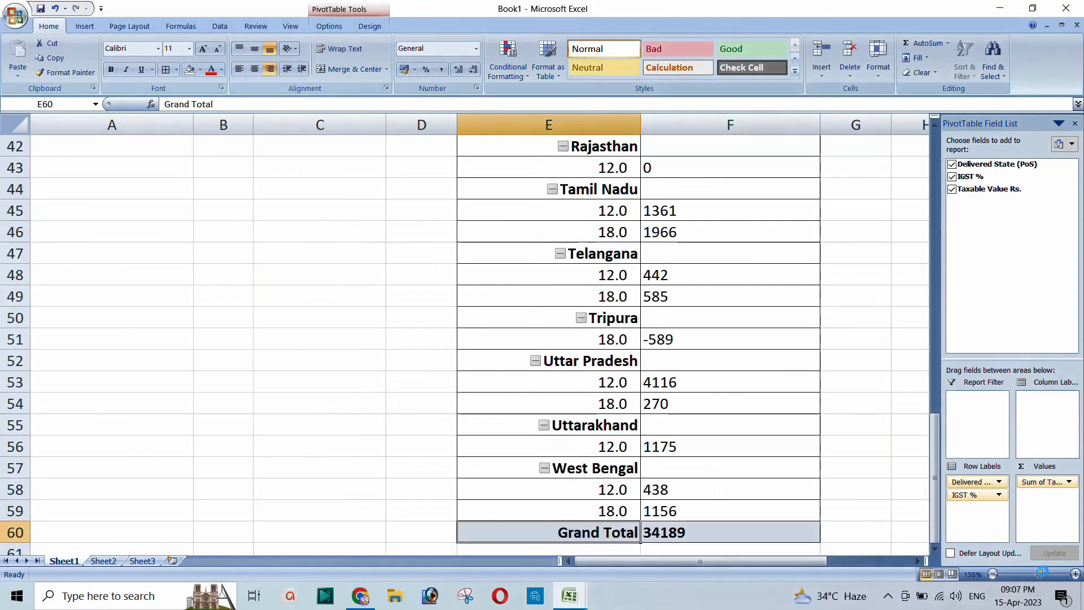
{"action": "left_click", "coordinate": [813, 551]}
{"action": "scroll", "coordinate": [776, 477], "scroll_direction": "down", "scroll_amount": 1}
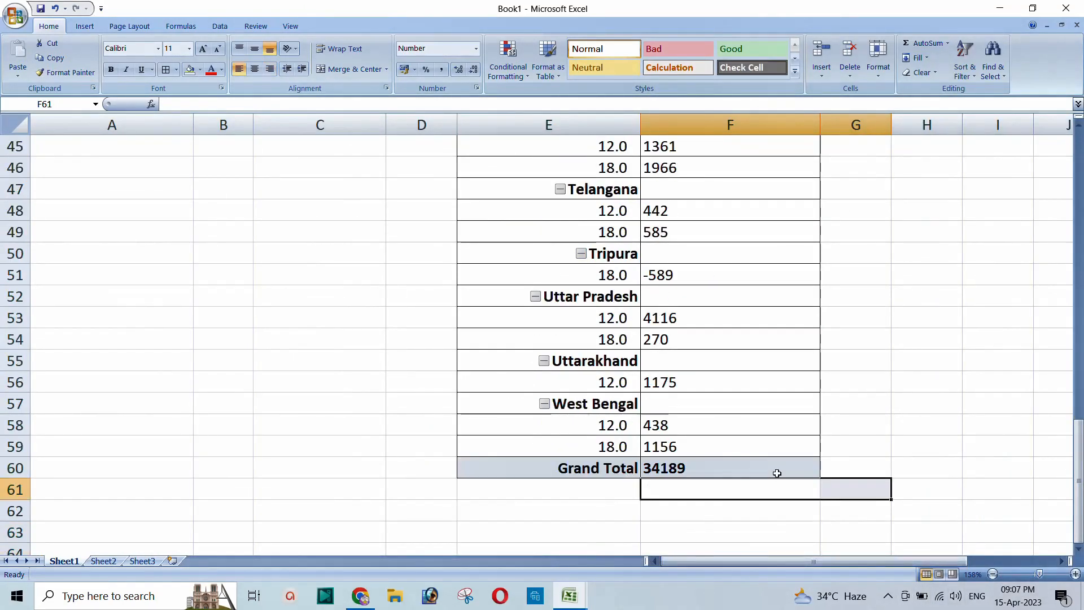
- Select the PivotTable's Grand Total value in F60, and open the GST portal's login page in a new Chrome tab
{"action": "left_click", "coordinate": [772, 428]}
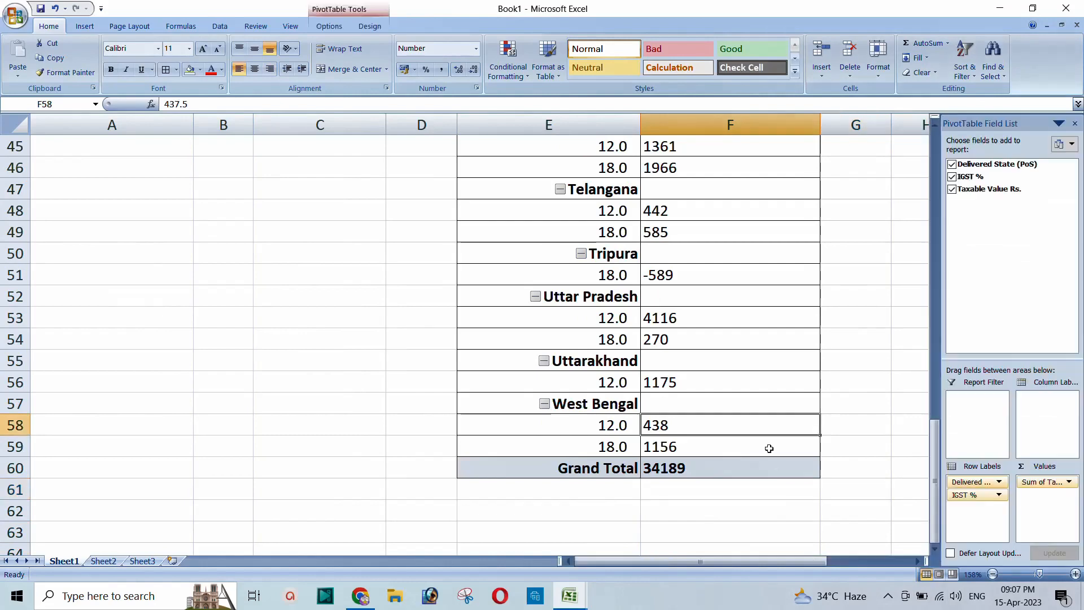
{"action": "left_click", "coordinate": [731, 473]}
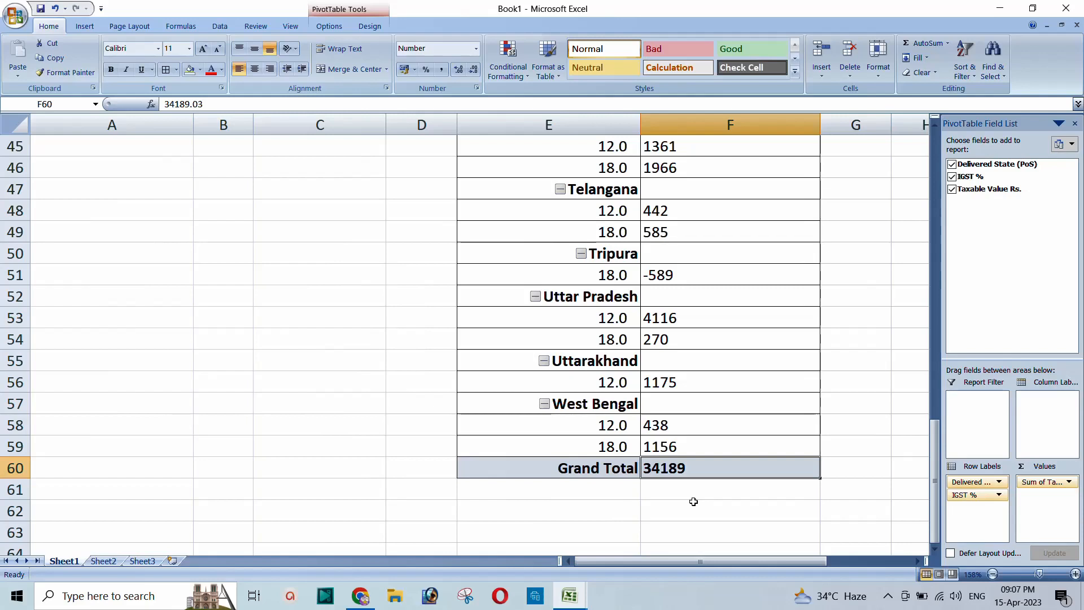
{"action": "left_click", "coordinate": [360, 595]}
{"action": "left_click", "coordinate": [358, 11]}
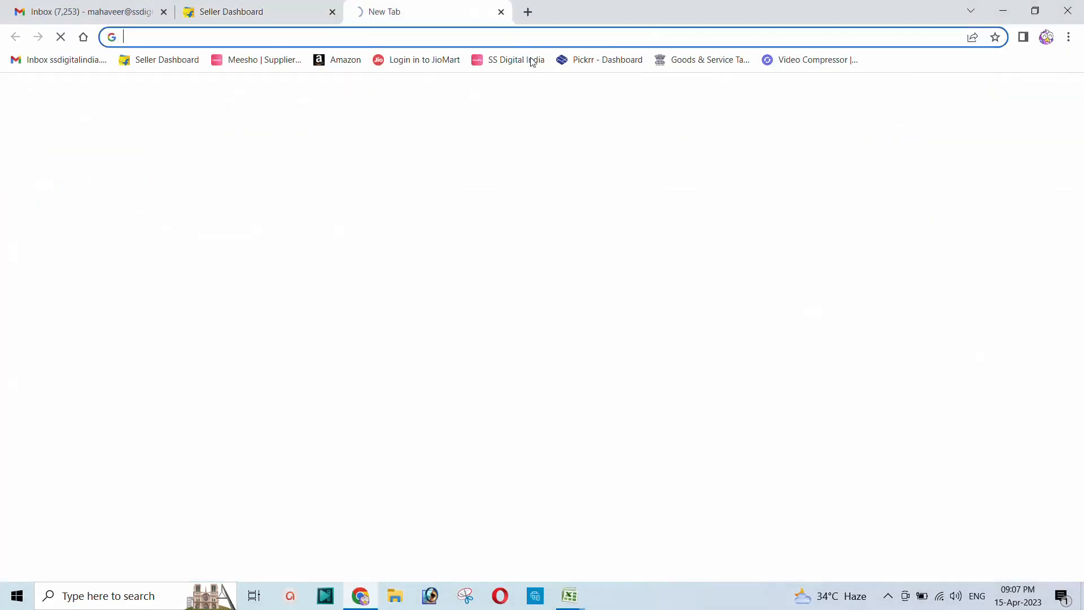
{"action": "left_click", "coordinate": [681, 63]}
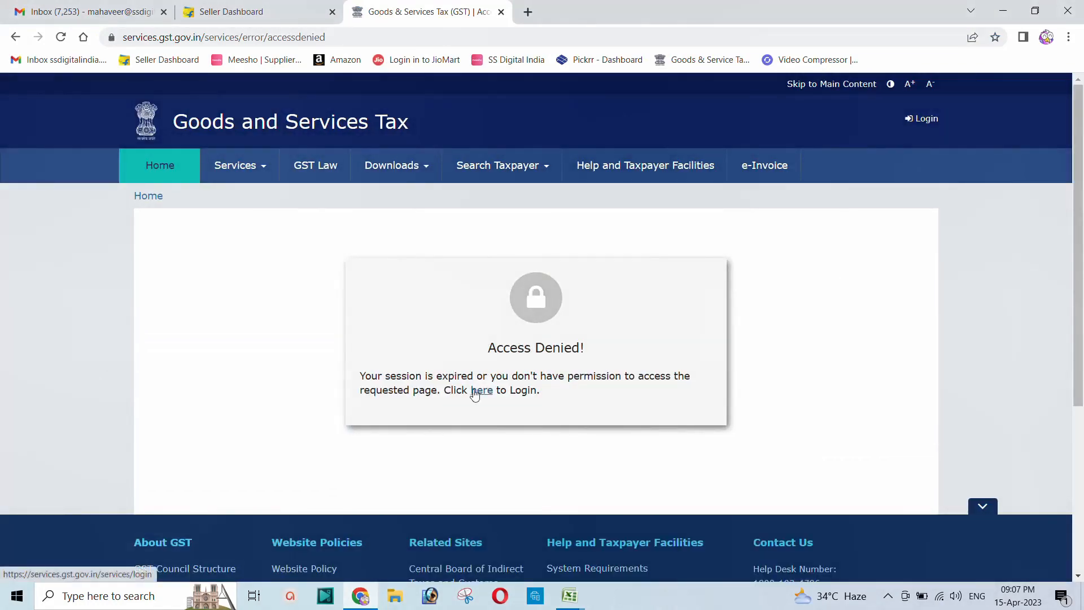
{"action": "left_click", "coordinate": [481, 390]}
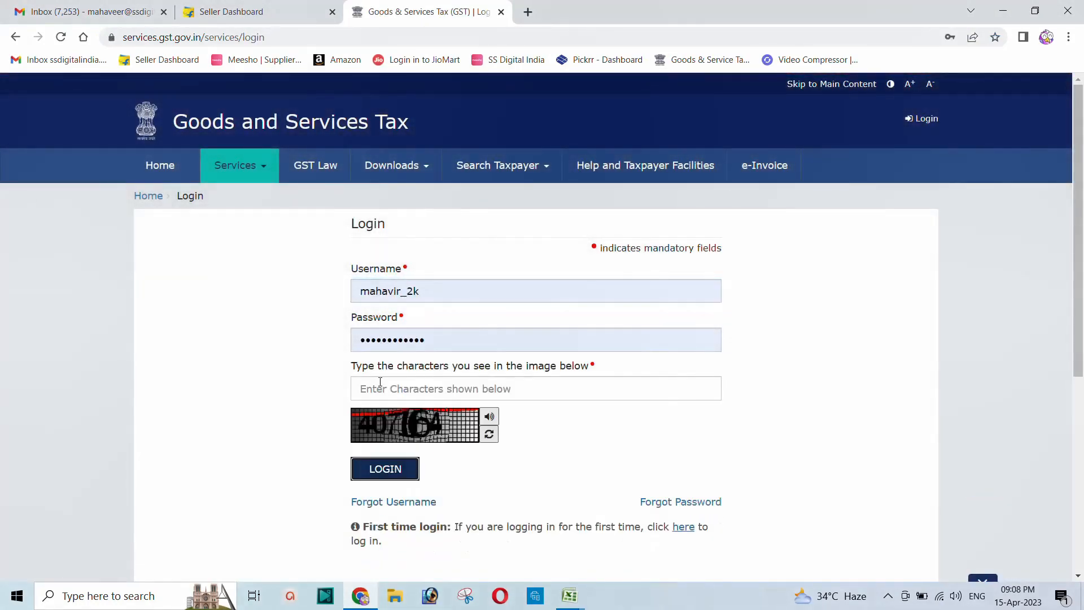
- Enter the captcha characters and log in to the GST portal with the prefilled credentials
{"action": "left_click", "coordinate": [382, 382]}
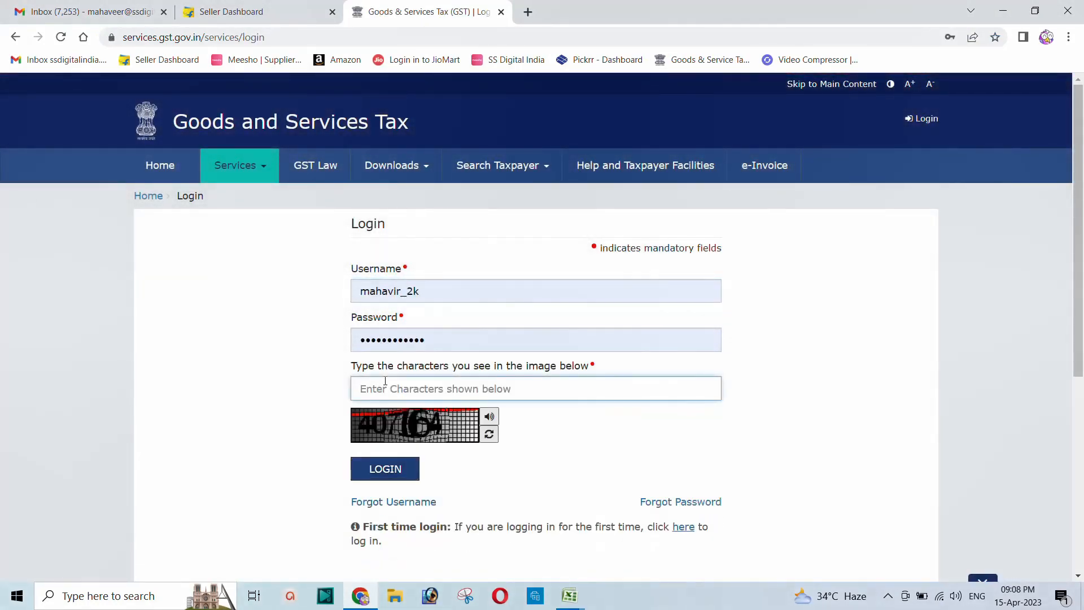
{"action": "type", "text": "407164"}
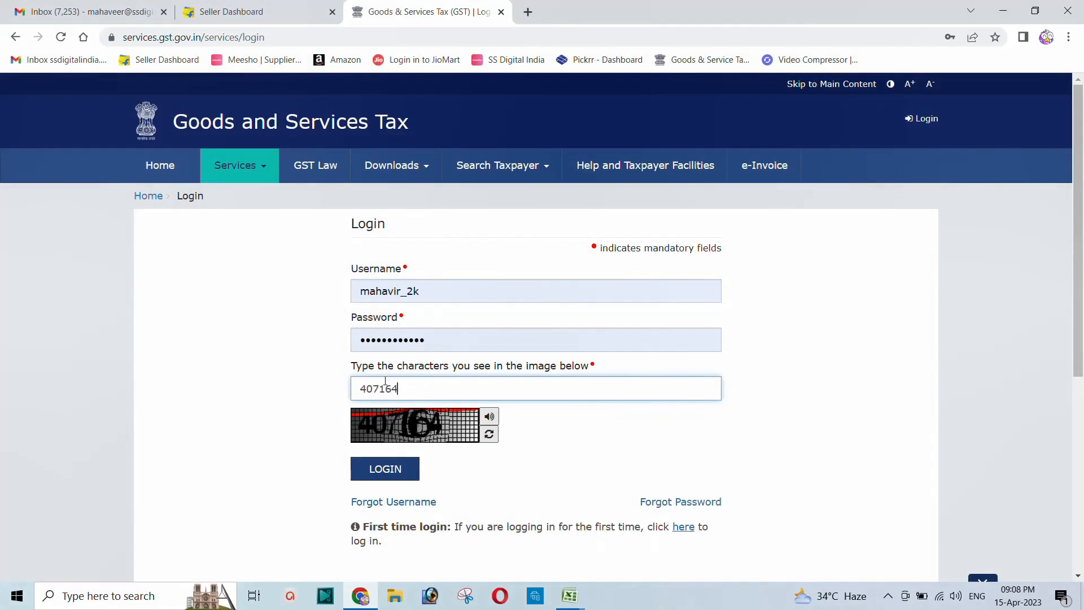
{"action": "key", "text": "Return"}
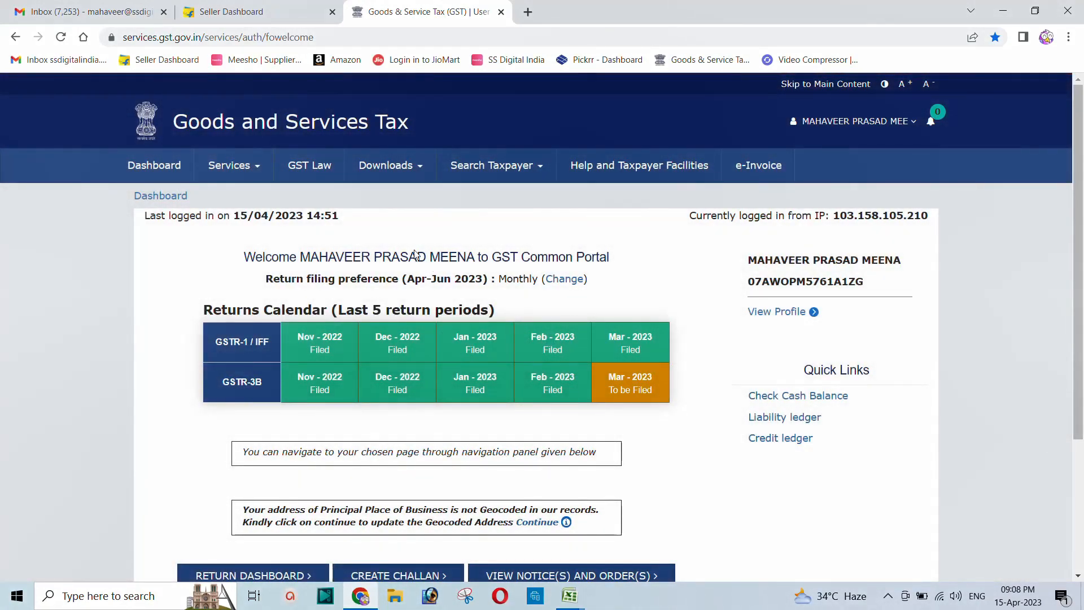
- Open the TDS and TCS credit received page from the portal's returns services
{"action": "left_click", "coordinate": [241, 175]}
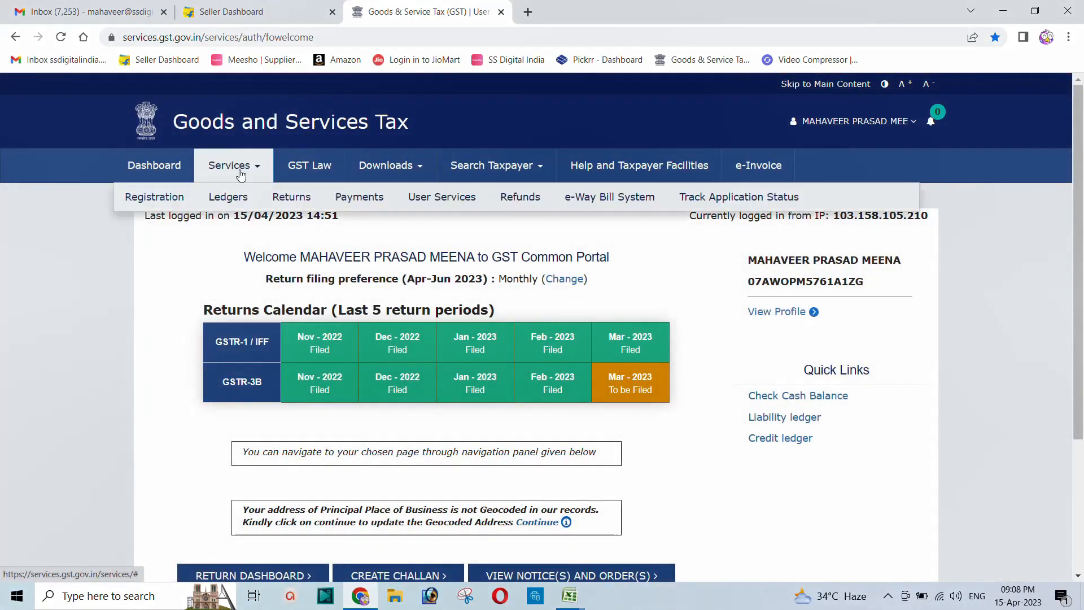
{"action": "mouse_move", "coordinate": [282, 203]}
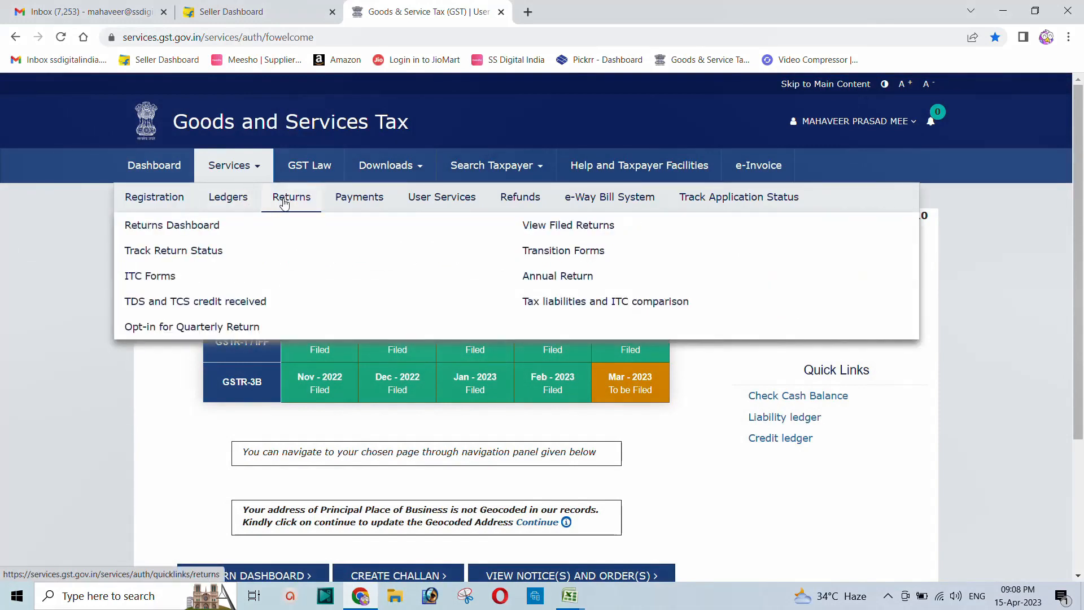
{"action": "left_click", "coordinate": [189, 305]}
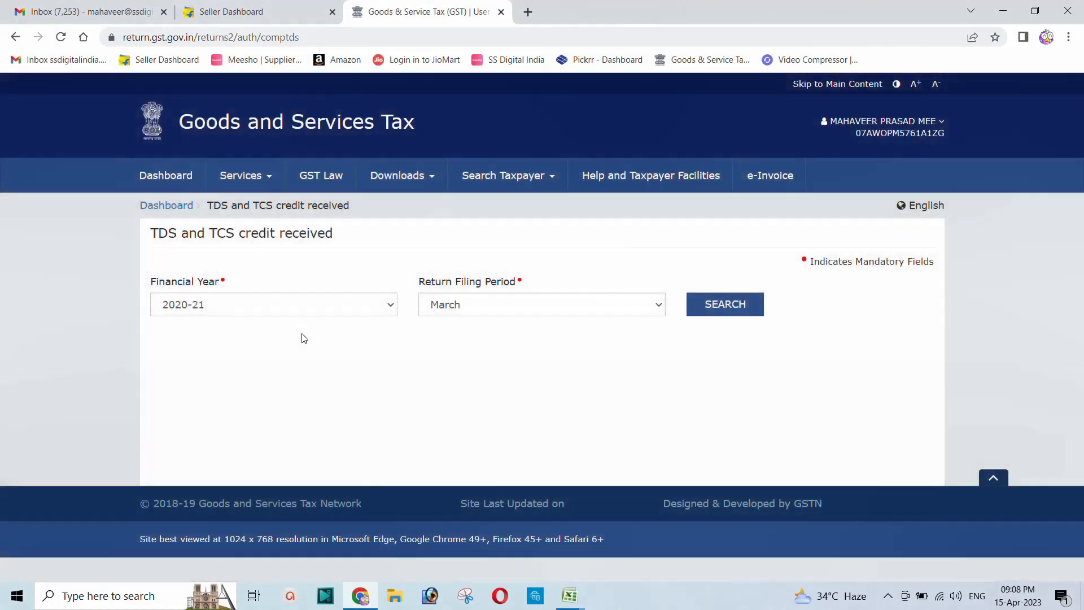
- Search the TDS and TCS credit received for financial year 2022-23 and return filing period March
{"action": "left_click", "coordinate": [252, 308]}
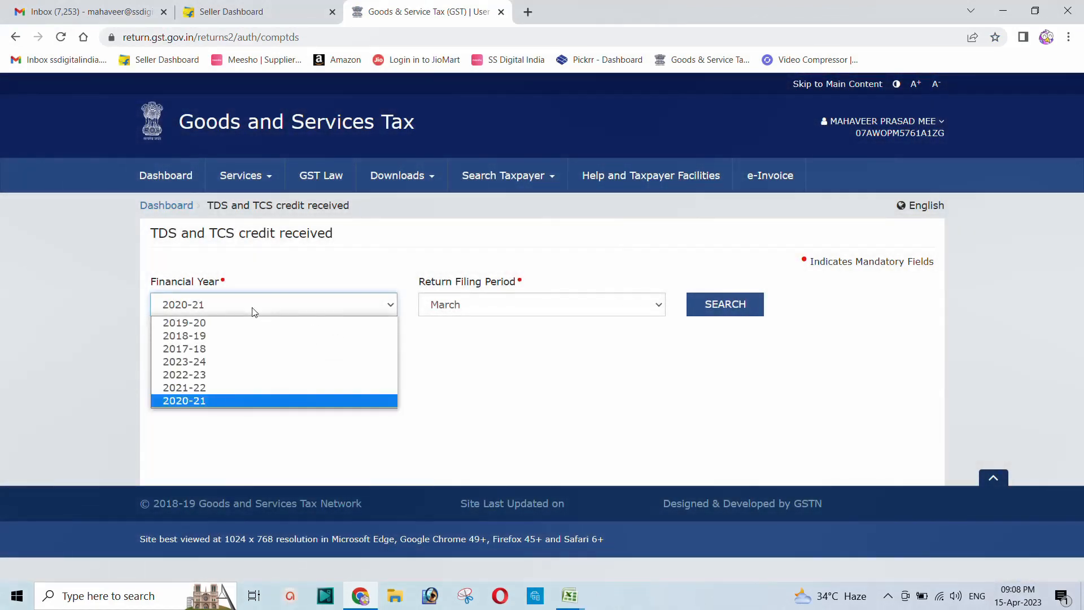
{"action": "left_click", "coordinate": [219, 376]}
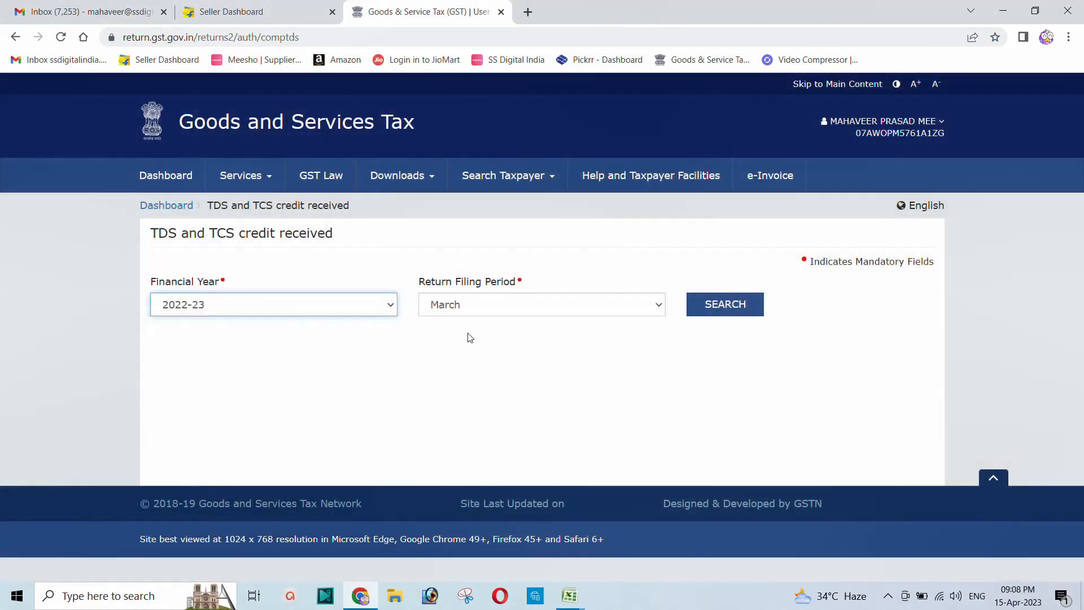
{"action": "left_click", "coordinate": [482, 311]}
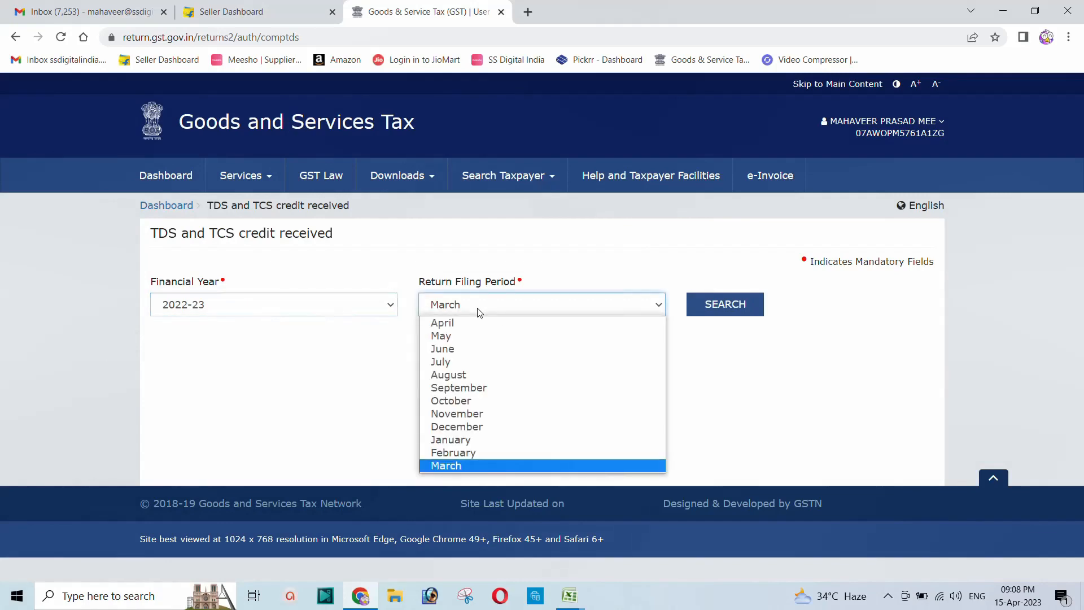
{"action": "left_click", "coordinate": [446, 466]}
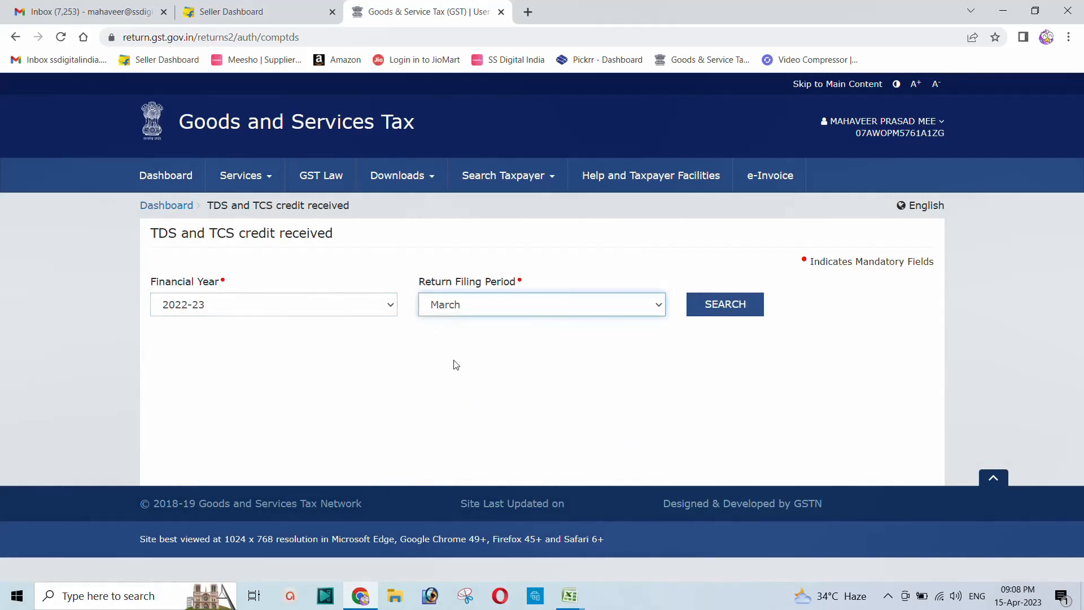
{"action": "left_click", "coordinate": [717, 310]}
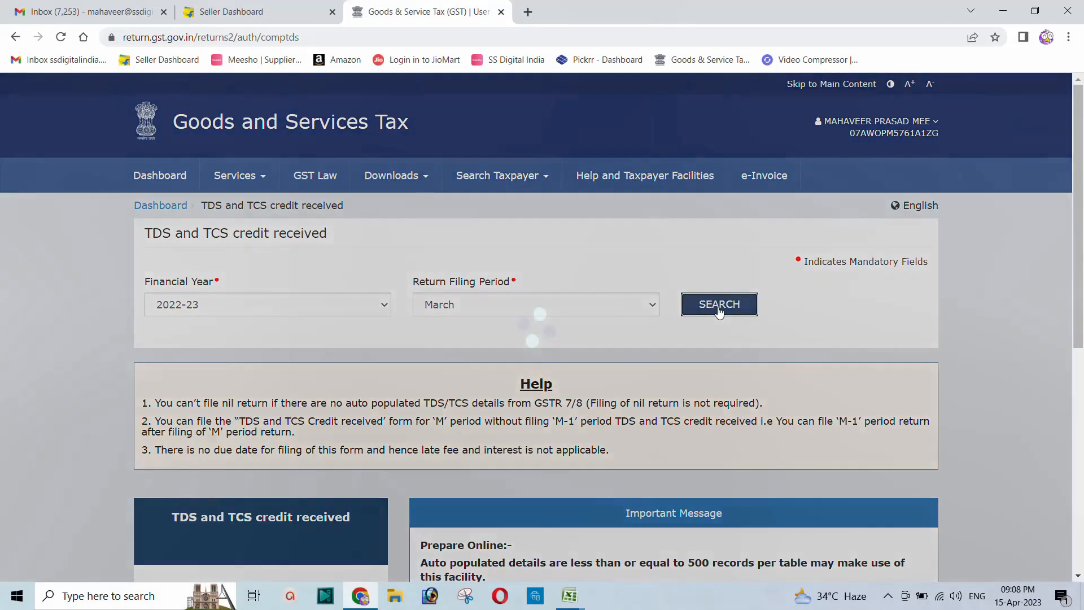
- Prepare the TDS and TCS credit form online and open its TCS Credit received summary
{"action": "scroll", "coordinate": [373, 330], "scroll_direction": "down", "scroll_amount": 4}
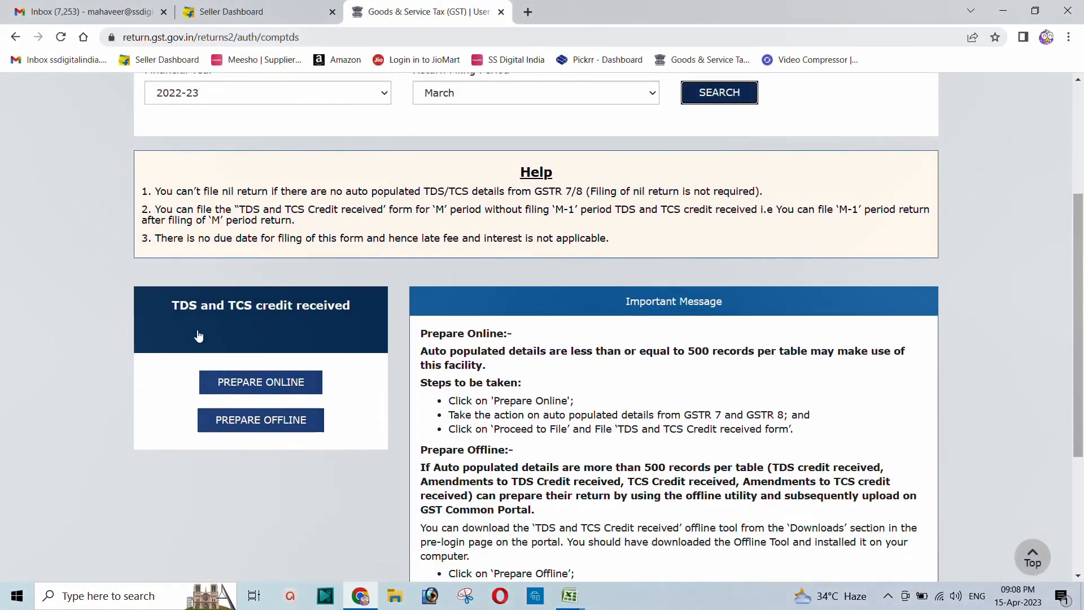
{"action": "left_click", "coordinate": [252, 385]}
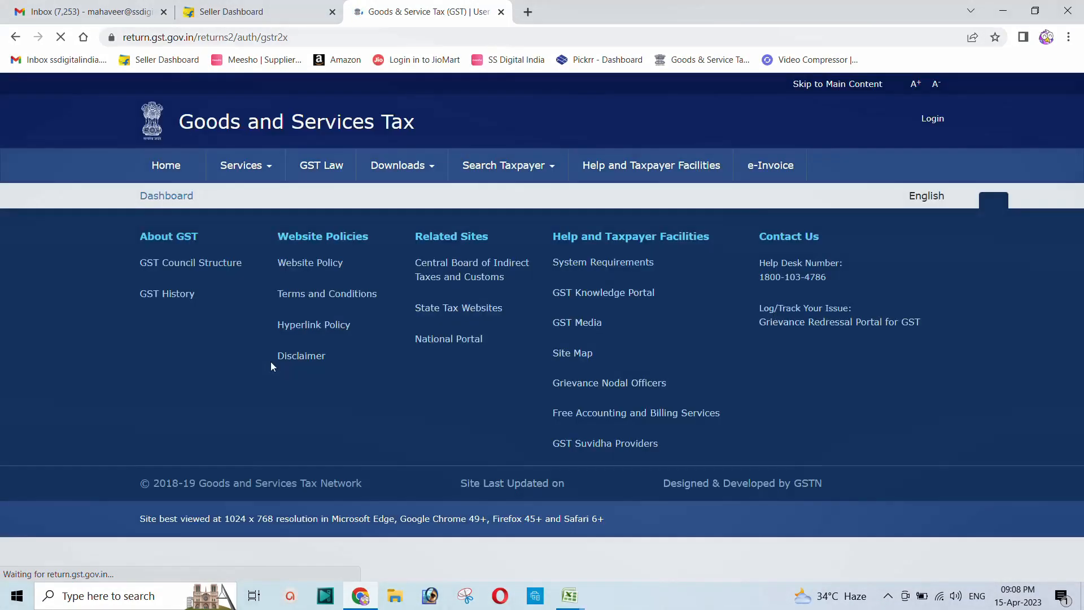
{"action": "scroll", "coordinate": [279, 339], "scroll_direction": "down", "scroll_amount": 6}
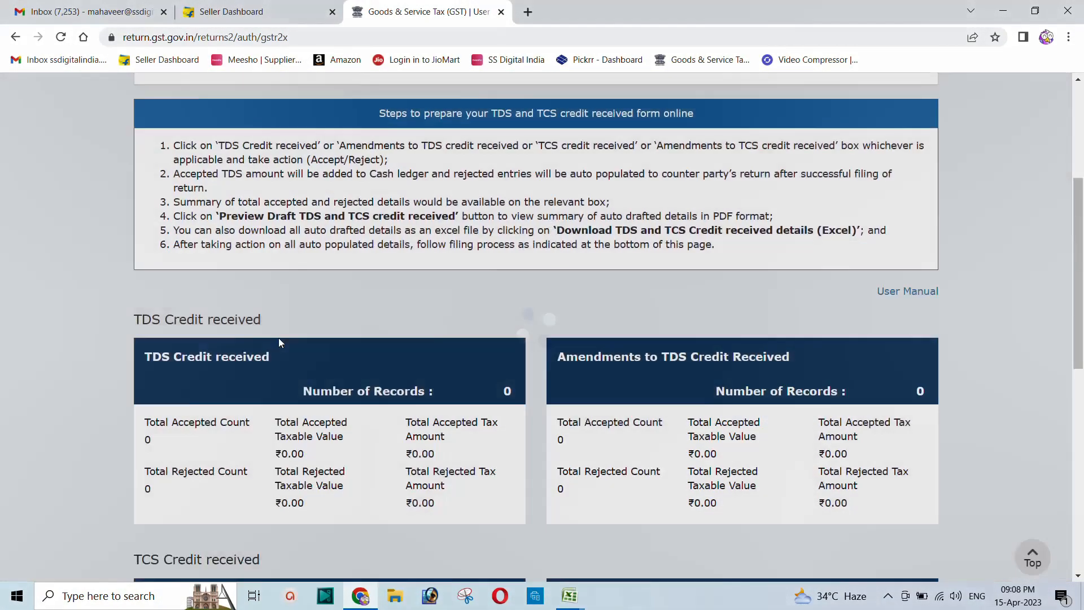
{"action": "scroll", "coordinate": [208, 300], "scroll_direction": "down", "scroll_amount": 1}
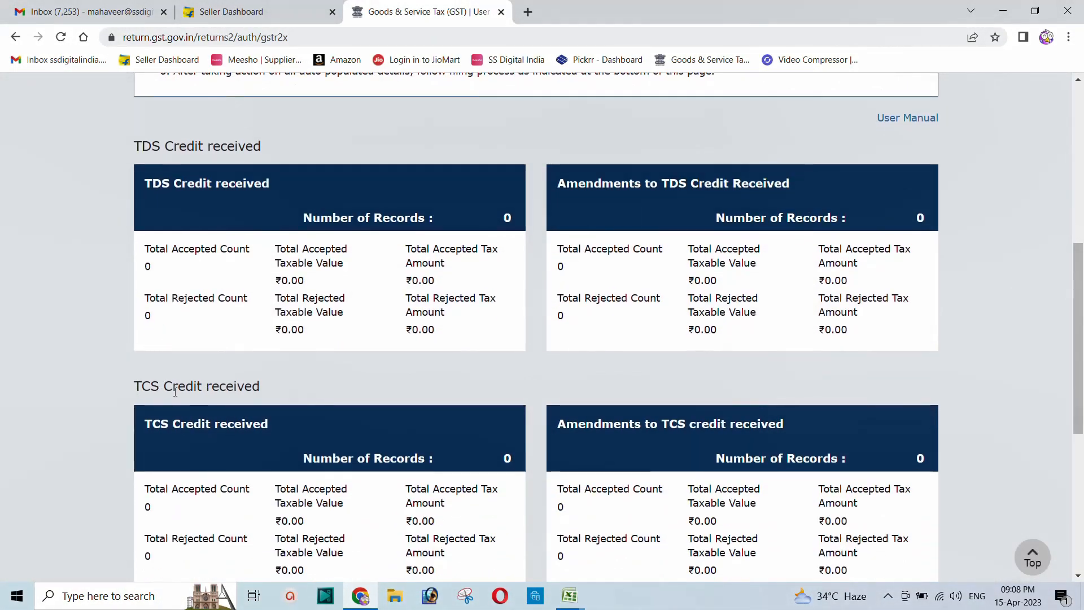
{"action": "scroll", "coordinate": [231, 441], "scroll_direction": "down", "scroll_amount": 1}
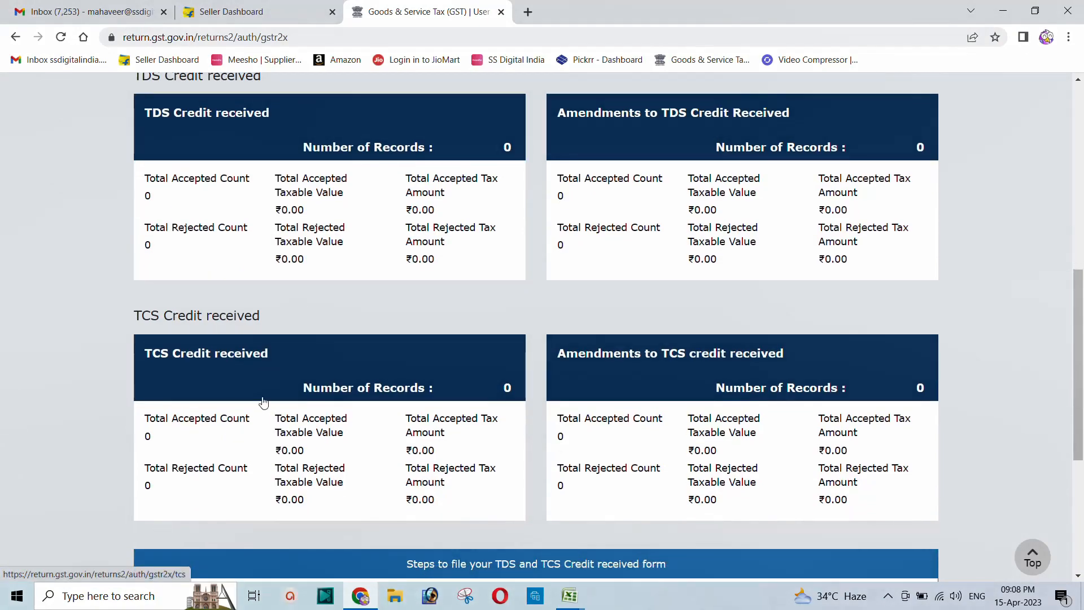
{"action": "left_click", "coordinate": [201, 356]}
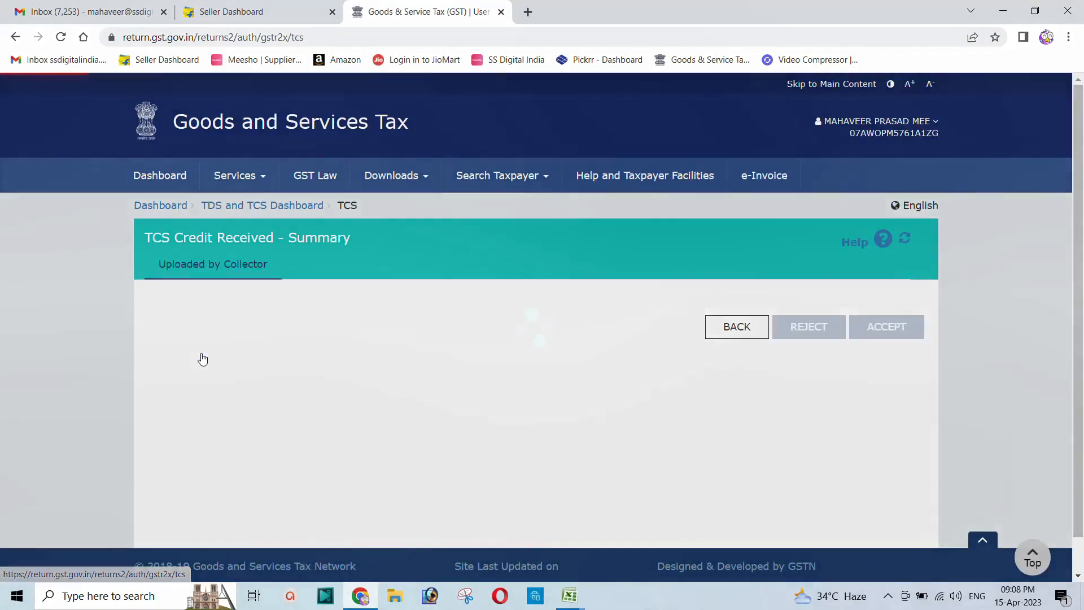
- Examine the Flipkart Internet Private Limited record's gross value, supplies returned and net value in the TCS summary
{"action": "scroll", "coordinate": [398, 350], "scroll_direction": "down", "scroll_amount": 2}
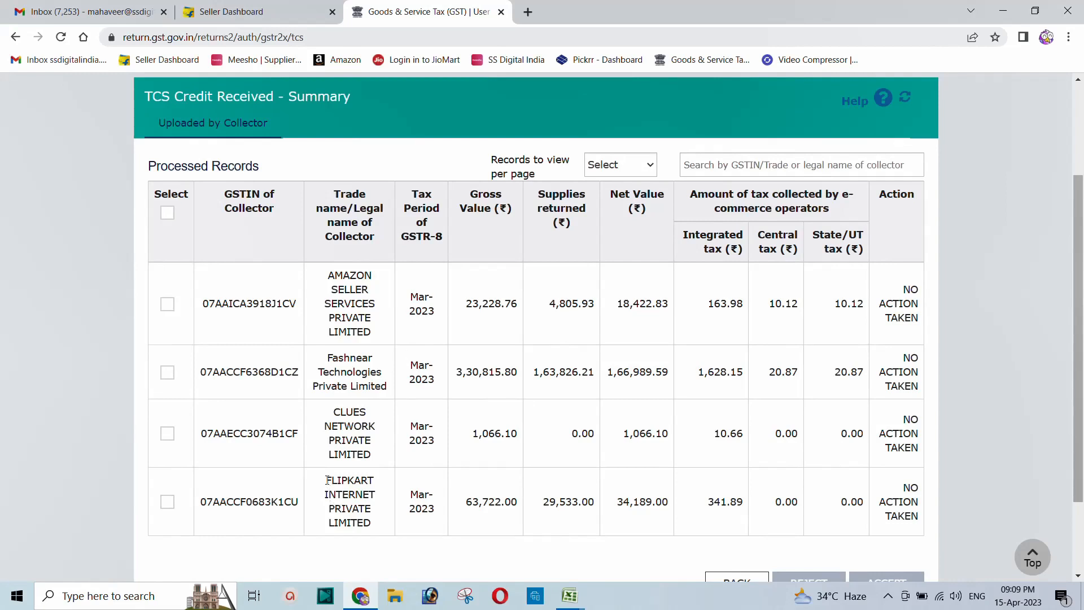
{"action": "left_click_drag", "start_coordinate": [327, 480], "coordinate": [379, 526]}
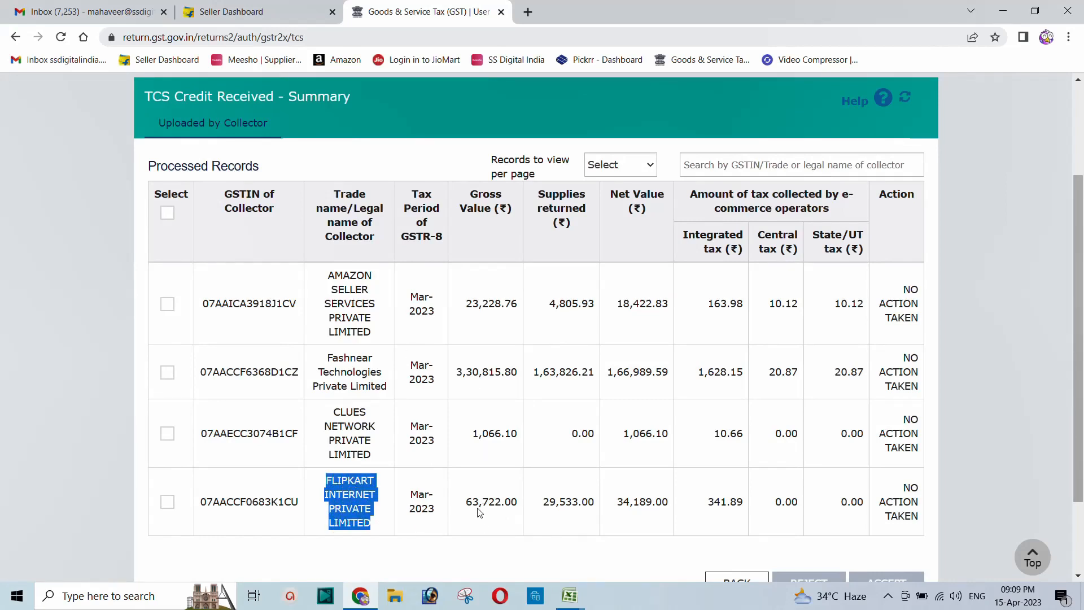
{"action": "left_click_drag", "start_coordinate": [466, 502], "coordinate": [521, 502]}
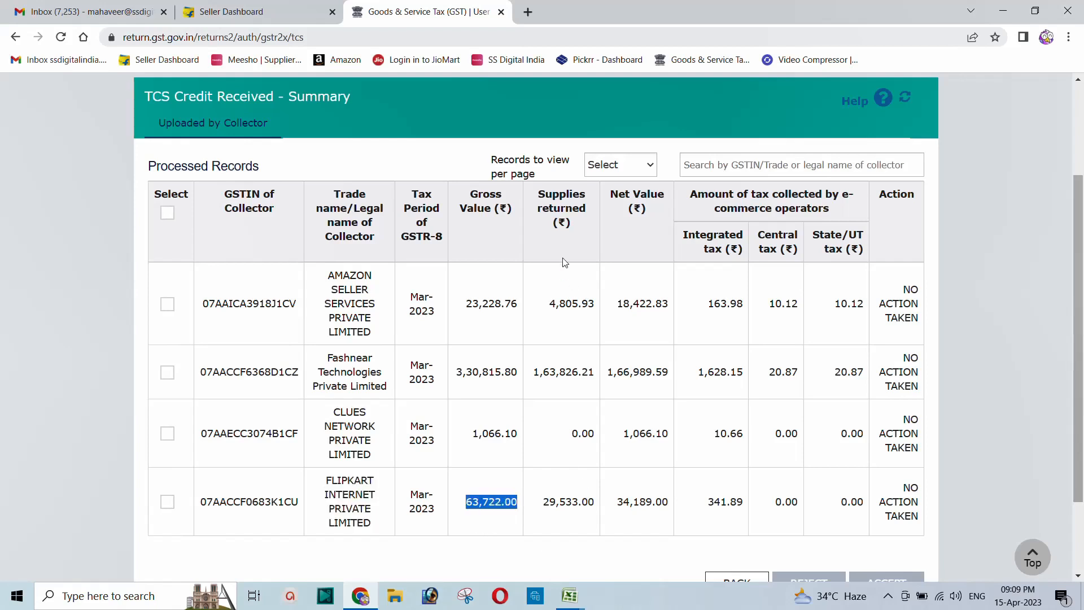
{"action": "left_click_drag", "start_coordinate": [543, 504], "coordinate": [598, 504]}
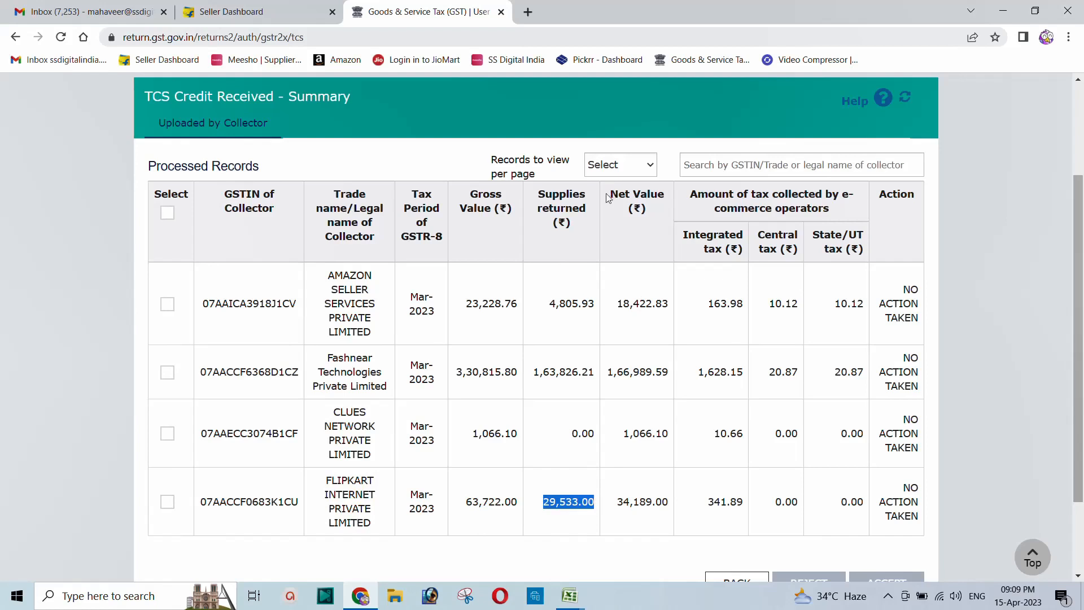
{"action": "left_click_drag", "start_coordinate": [607, 197], "coordinate": [665, 210]}
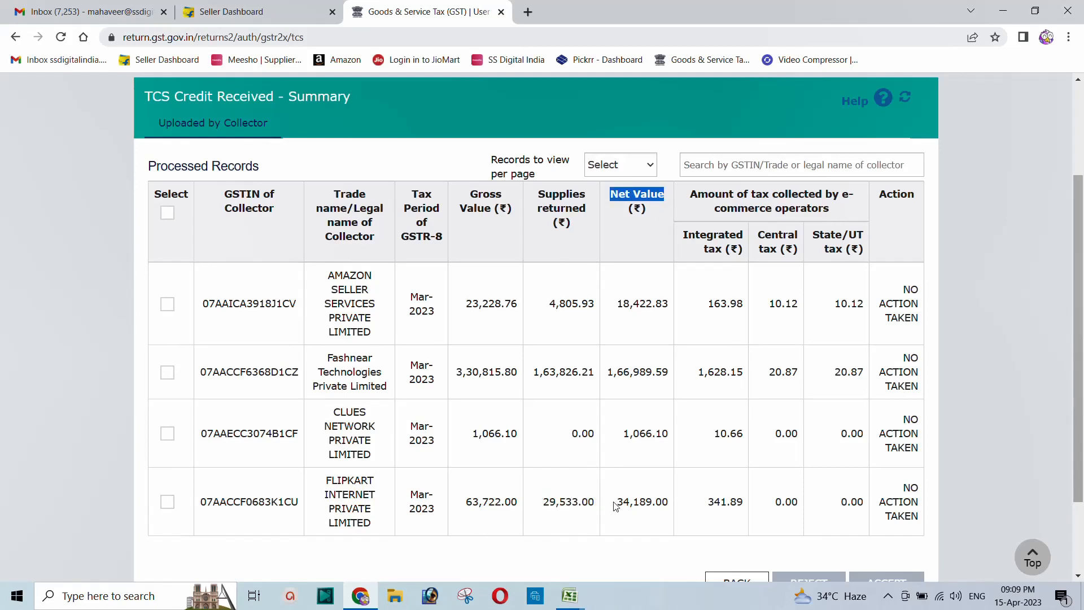
{"action": "left_click_drag", "start_coordinate": [614, 504], "coordinate": [664, 497]}
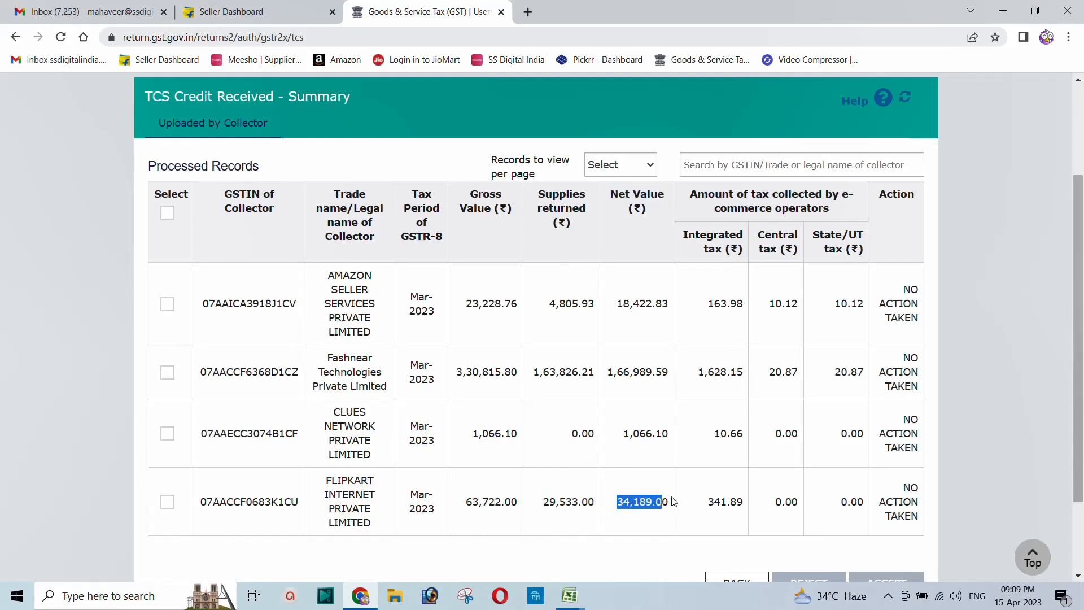
{"action": "left_click", "coordinate": [640, 502]}
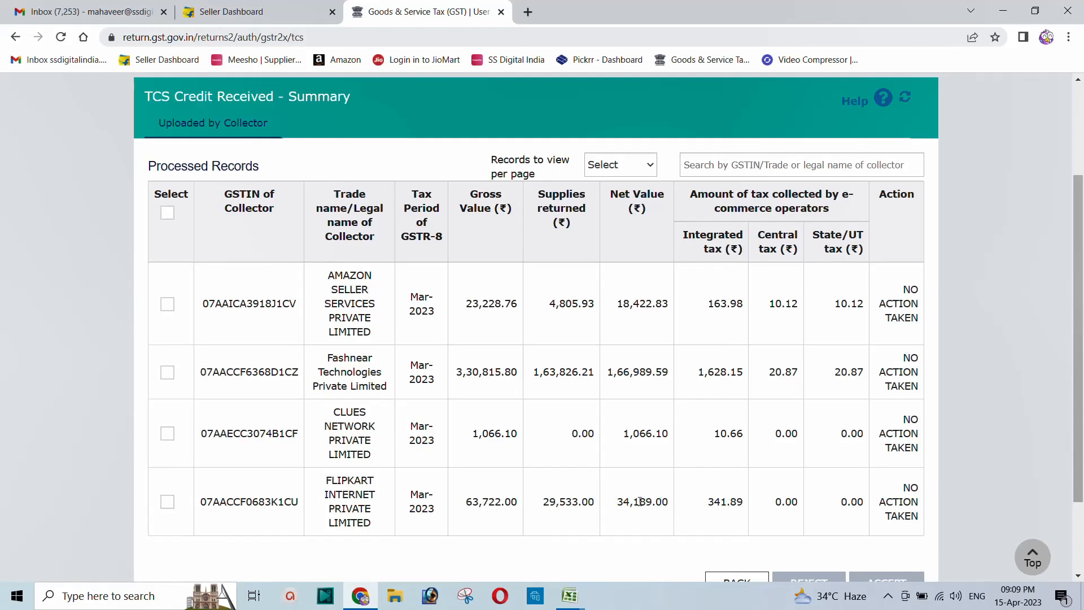
{"action": "left_click_drag", "start_coordinate": [615, 504], "coordinate": [673, 501]}
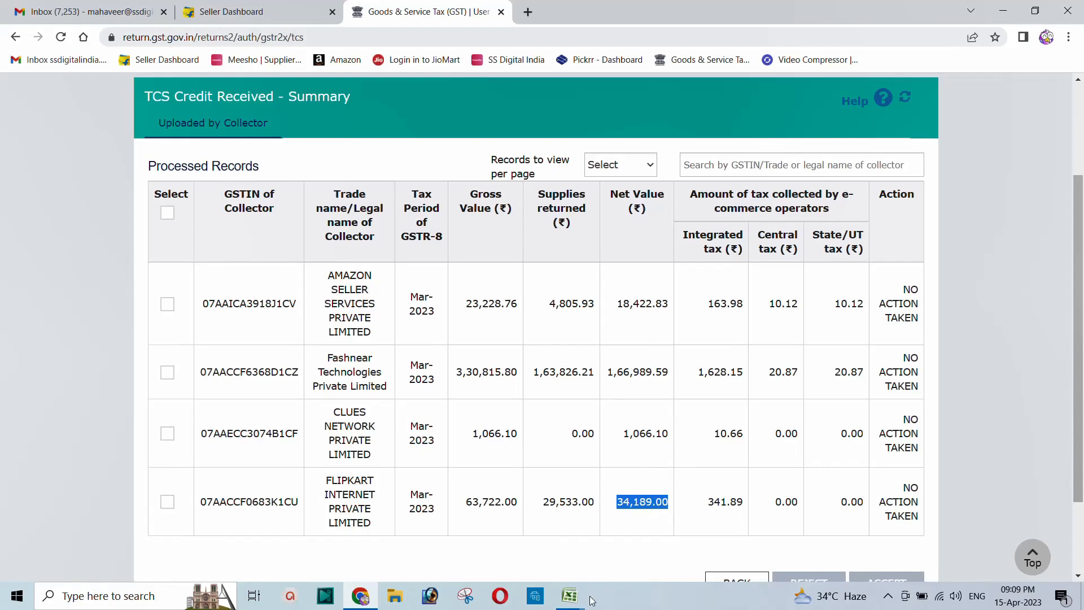
- Place a reduced Excel window above the portal's Flipkart row, hide the PivotTable field list, and compare the Grand Total with the net value
{"action": "mouse_move", "coordinate": [571, 596]}
{"action": "left_click", "coordinate": [610, 534]}
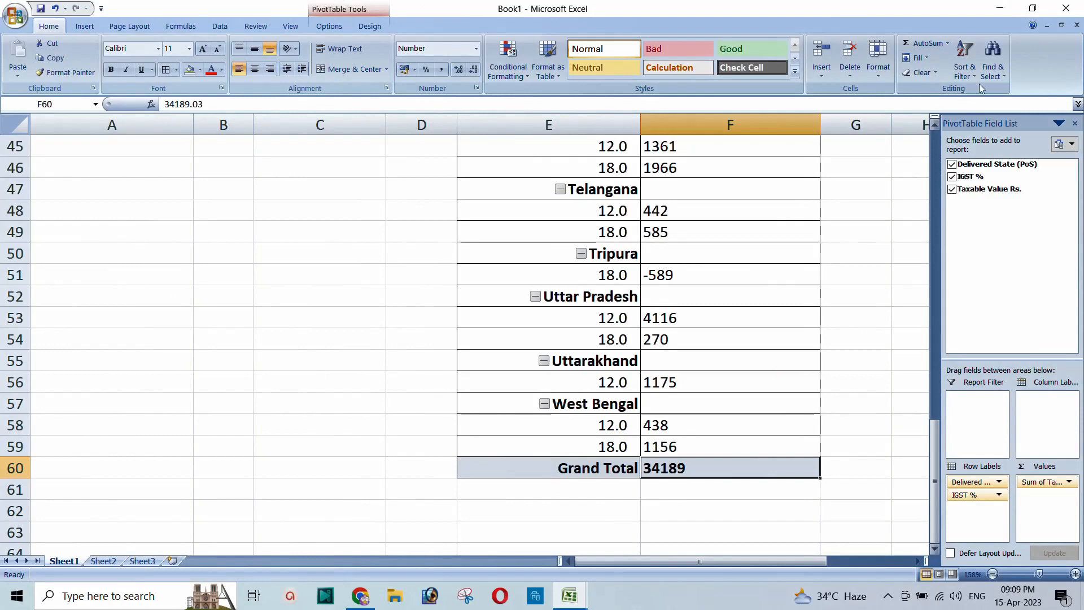
{"action": "left_click", "coordinate": [1033, 8]}
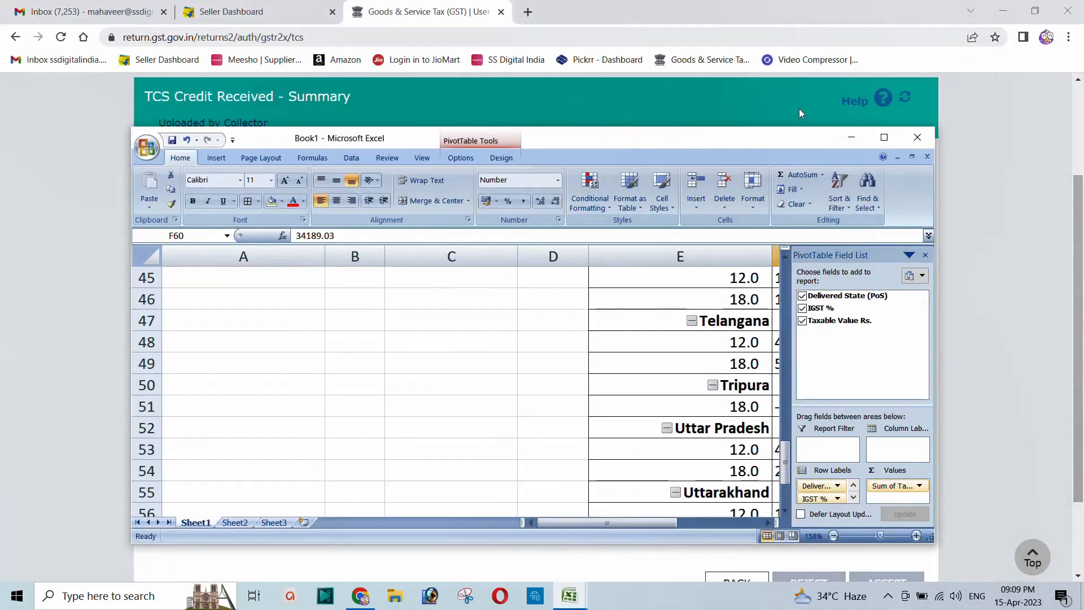
{"action": "left_click_drag", "start_coordinate": [763, 140], "coordinate": [603, 76]}
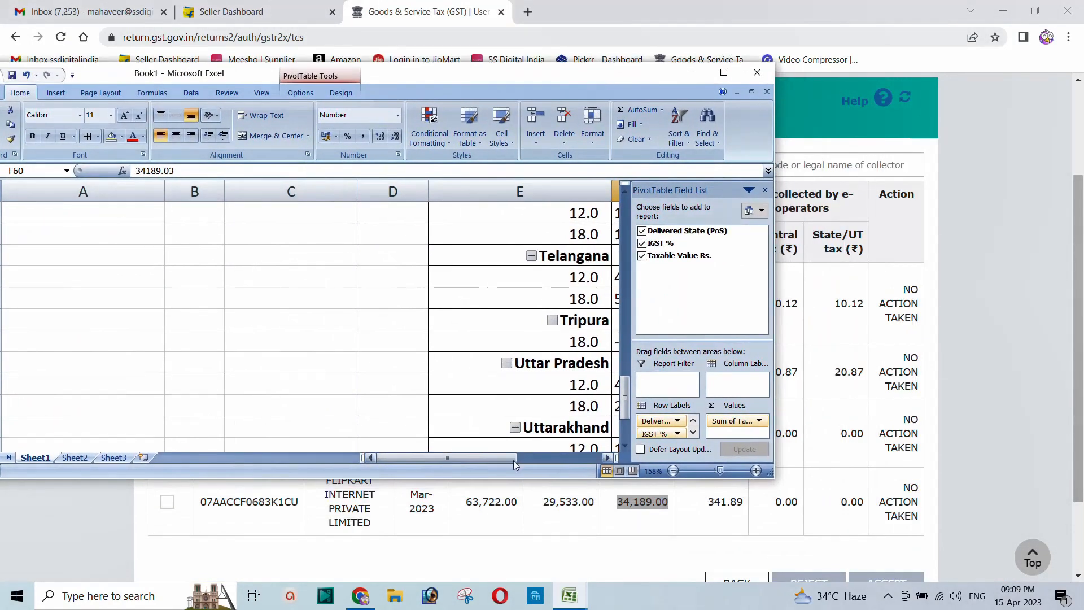
{"action": "left_click_drag", "start_coordinate": [513, 460], "coordinate": [571, 459]}
{"action": "scroll", "coordinate": [473, 347], "scroll_direction": "down", "scroll_amount": 2}
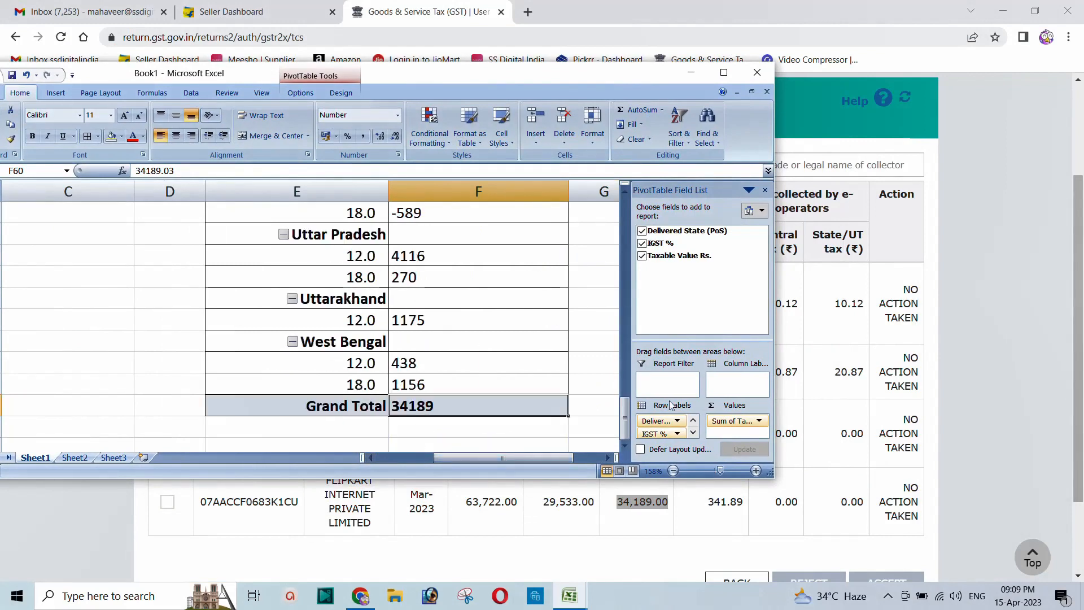
{"action": "left_click", "coordinate": [763, 189]}
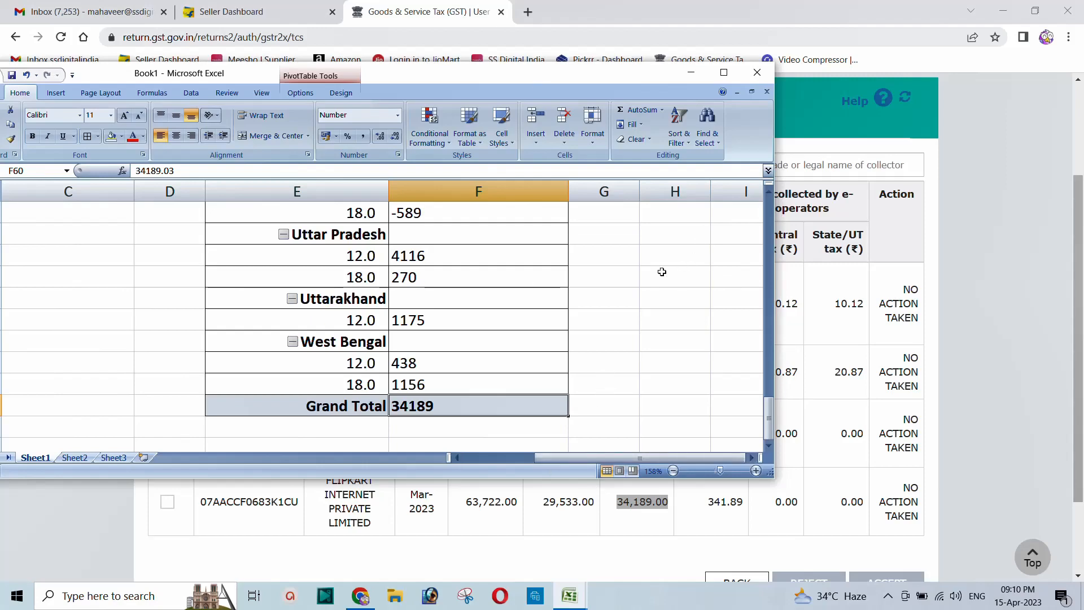
- Maximise the Excel window and show the source data and PivotTable from row 1 at 100% zoom
{"action": "left_click", "coordinate": [724, 72]}
{"action": "scroll", "coordinate": [510, 319], "scroll_direction": "up", "scroll_amount": 13}
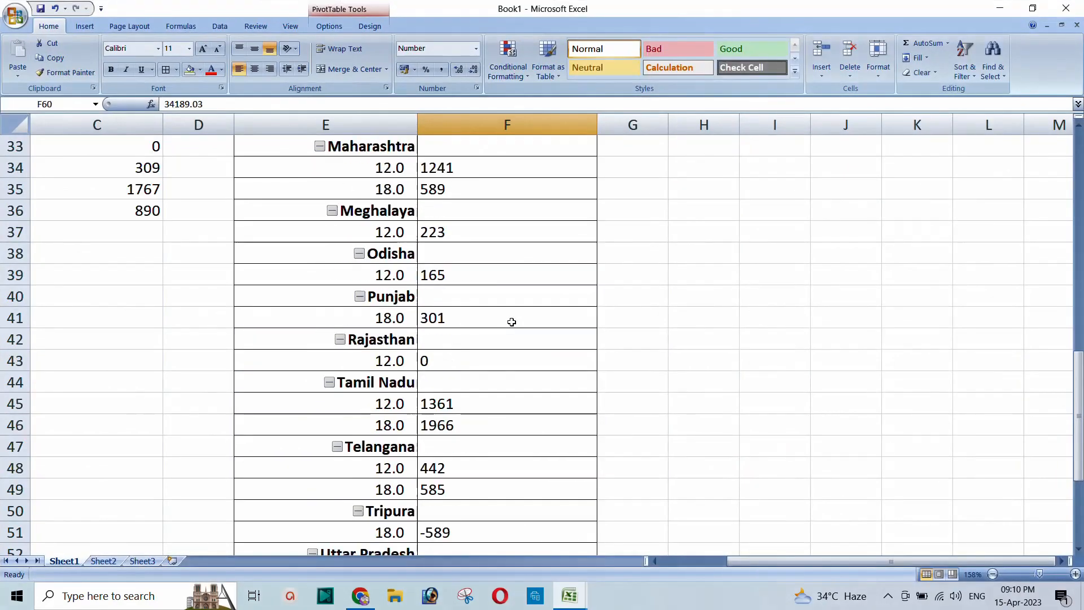
{"action": "scroll", "coordinate": [516, 315], "scroll_direction": "up", "scroll_amount": 4}
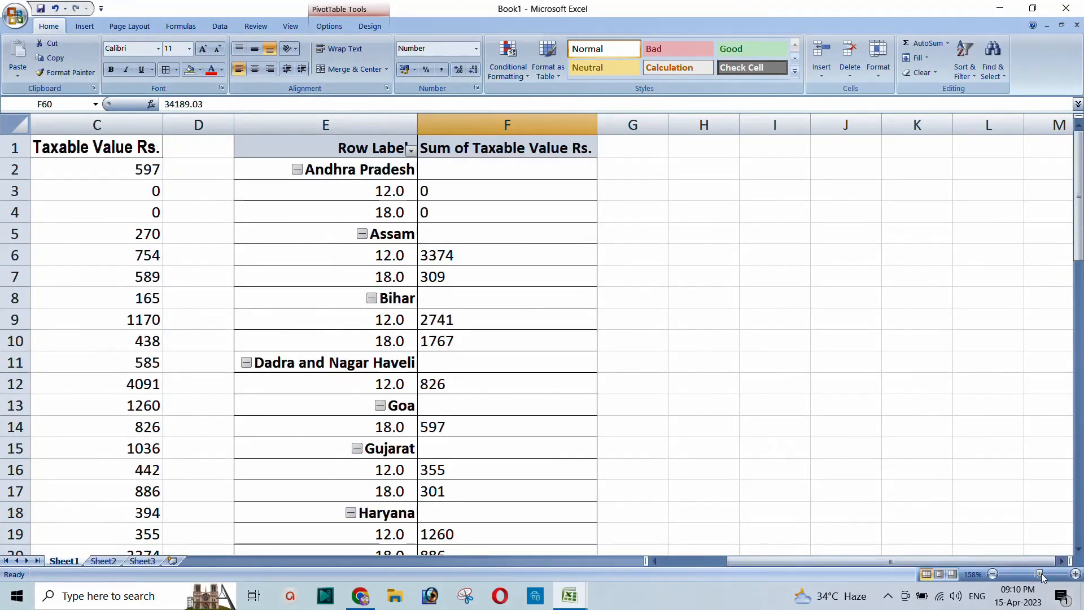
{"action": "left_click", "coordinate": [1037, 574]}
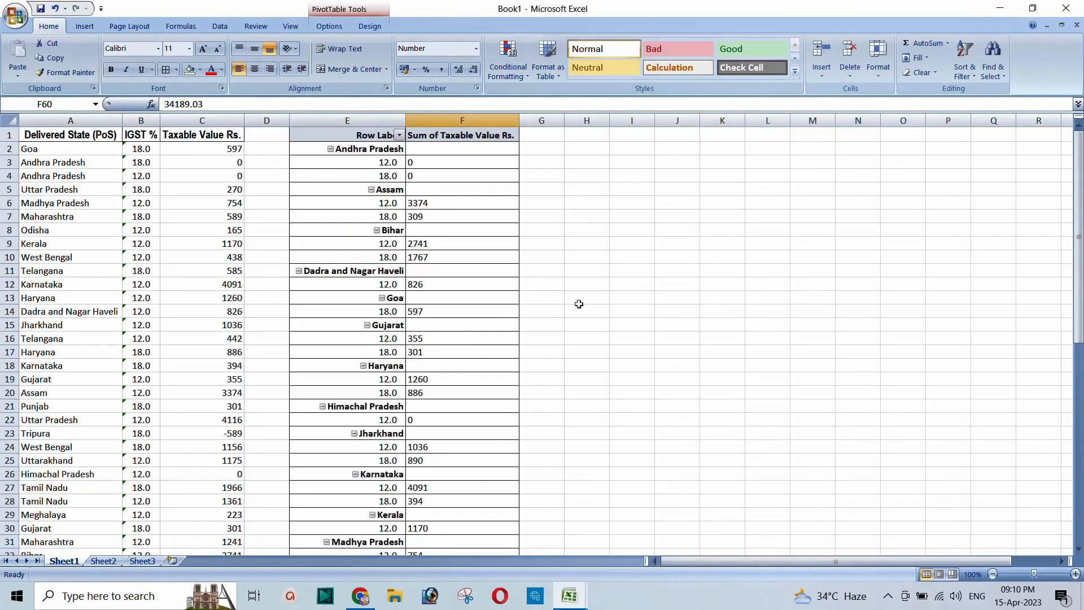